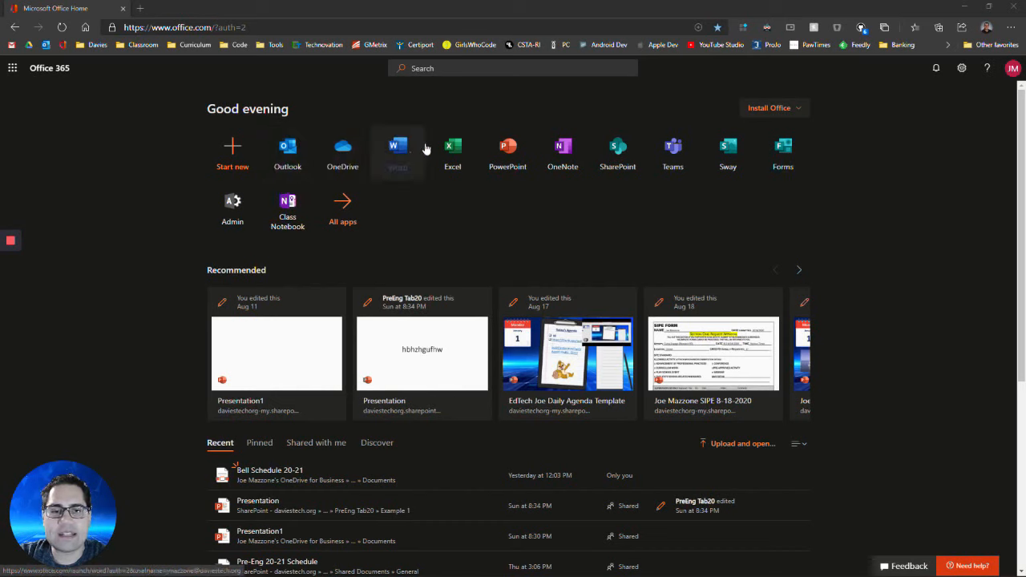
Open Teams on the web from Office 365 to the General channel's posts, and switch to the Teams desktop app.
left_click(666, 149)
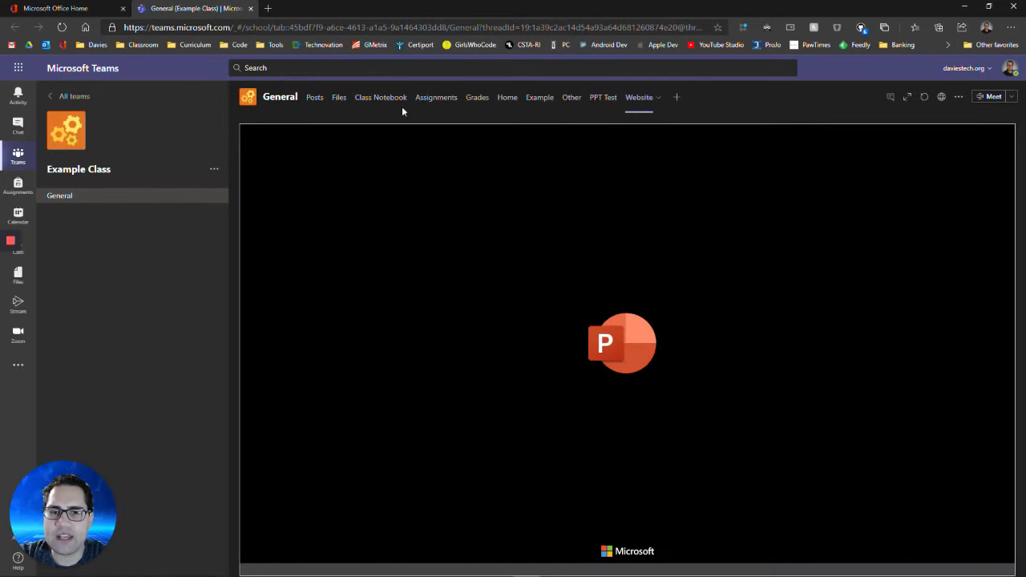
left_click(310, 99)
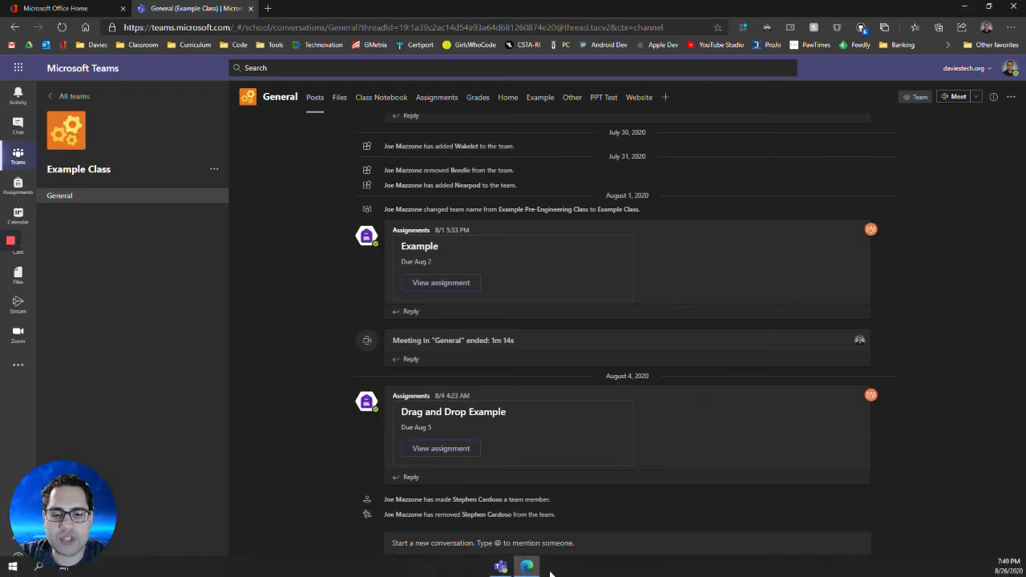
left_click(503, 570)
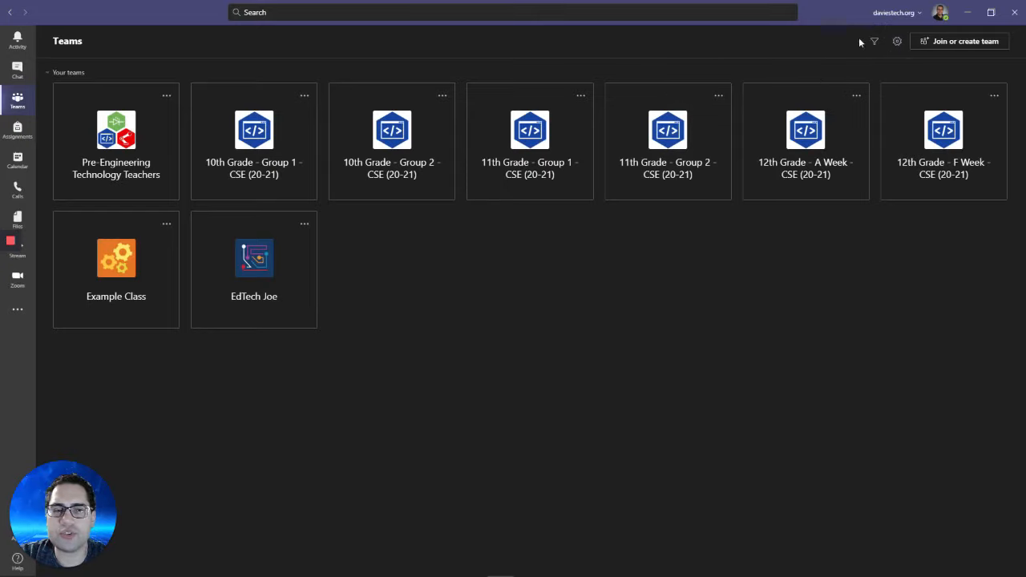
Open the Teams settings, try the Default and High contrast themes, and return to the Dark theme.
left_click(940, 16)
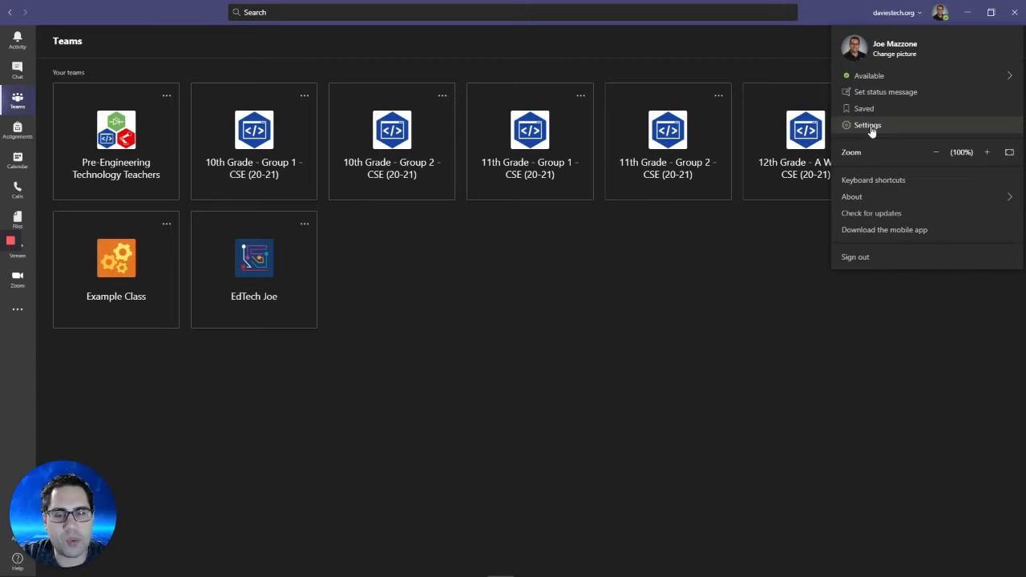
left_click(869, 126)
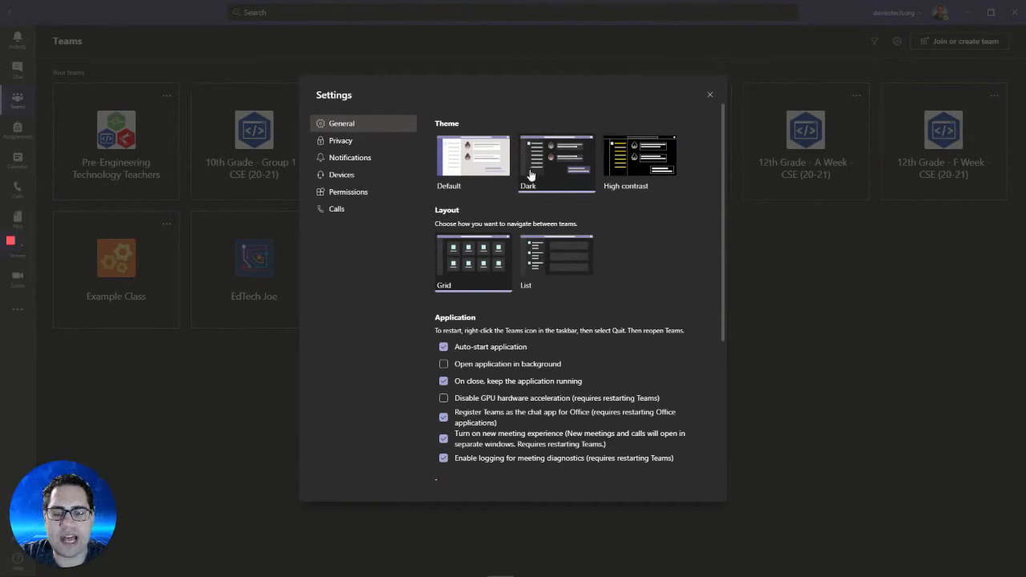
left_click(473, 183)
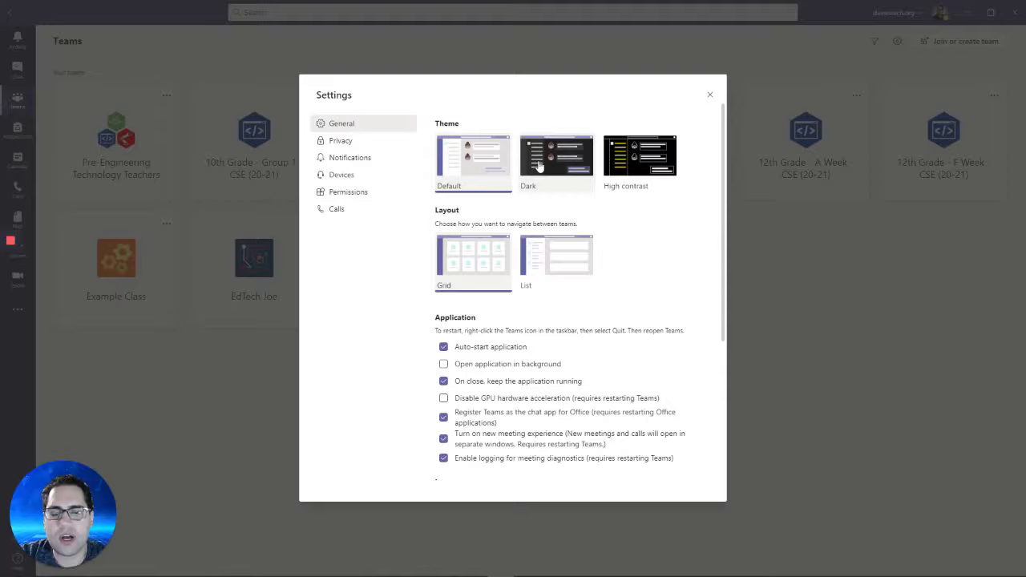
left_click(539, 165)
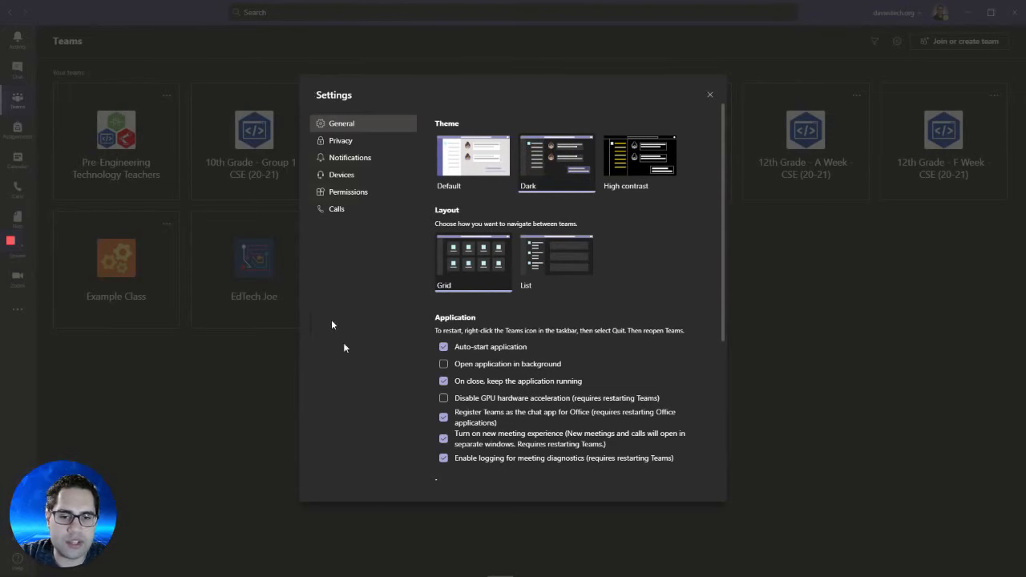
left_click(633, 177)
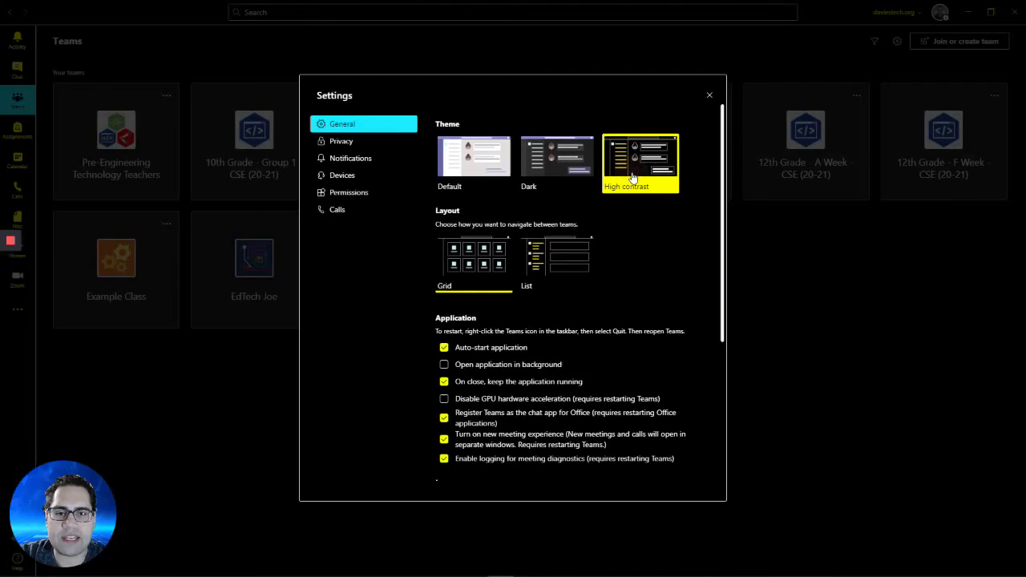
left_click(556, 157)
left_click_drag(401, 158, 280, 293)
left_click(351, 93)
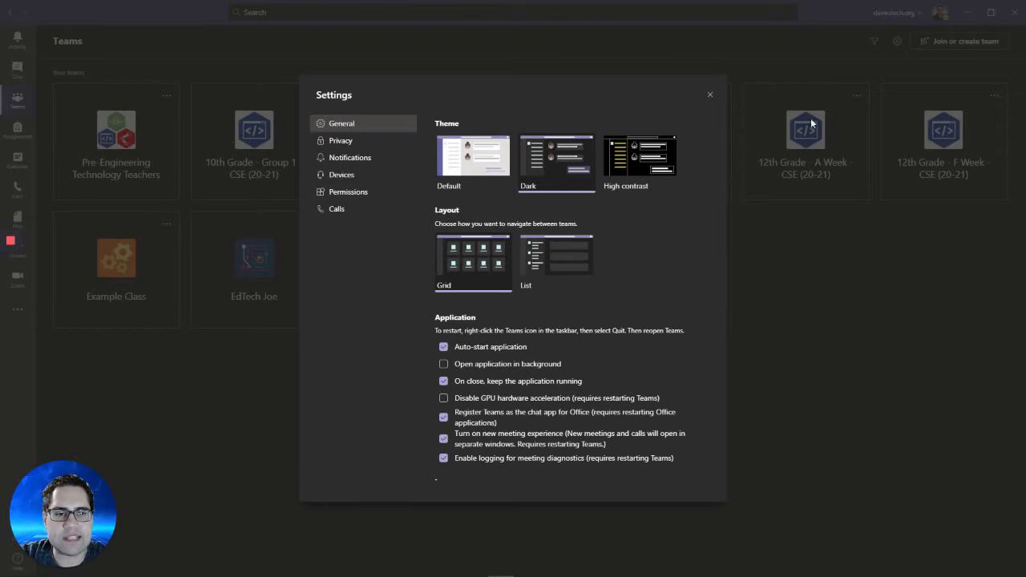
Try the List layout for navigating between teams and set it back to Grid.
left_click(540, 277)
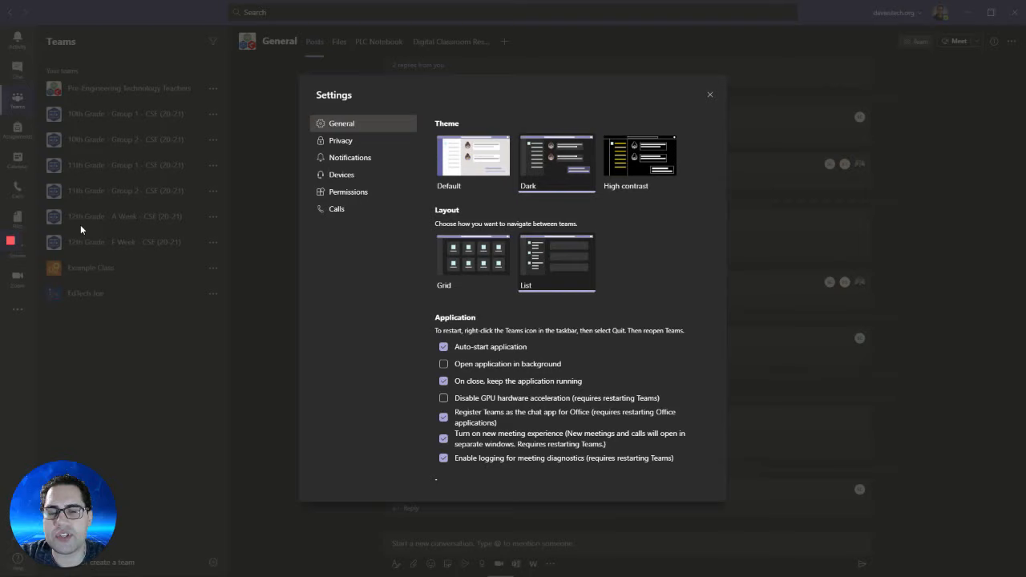
left_click(457, 268)
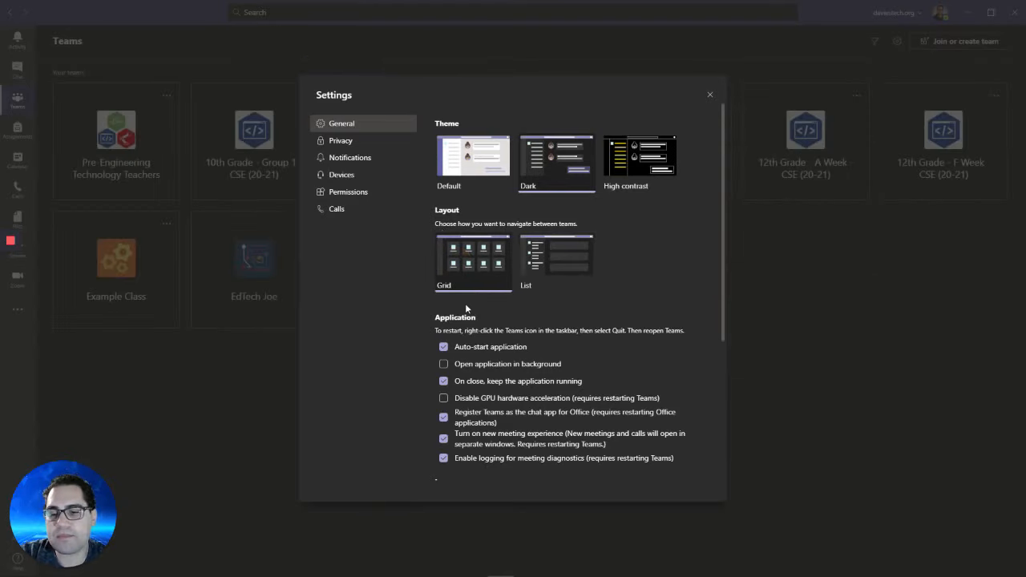
Review the application and language options plus the privacy, notification, device, permission and call settings, and close the settings.
left_click_drag(722, 214, 714, 243)
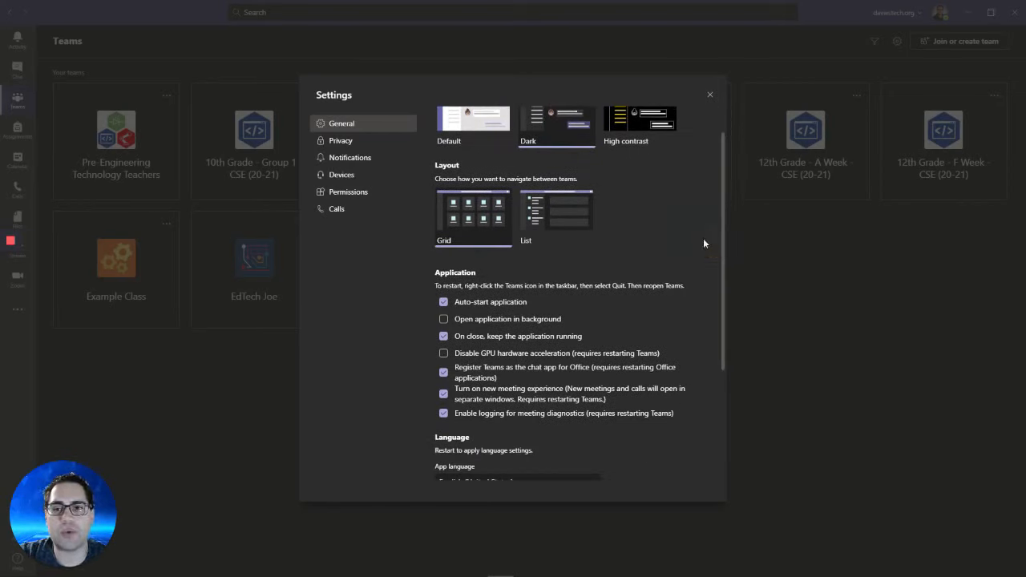
left_click_drag(725, 175, 724, 218)
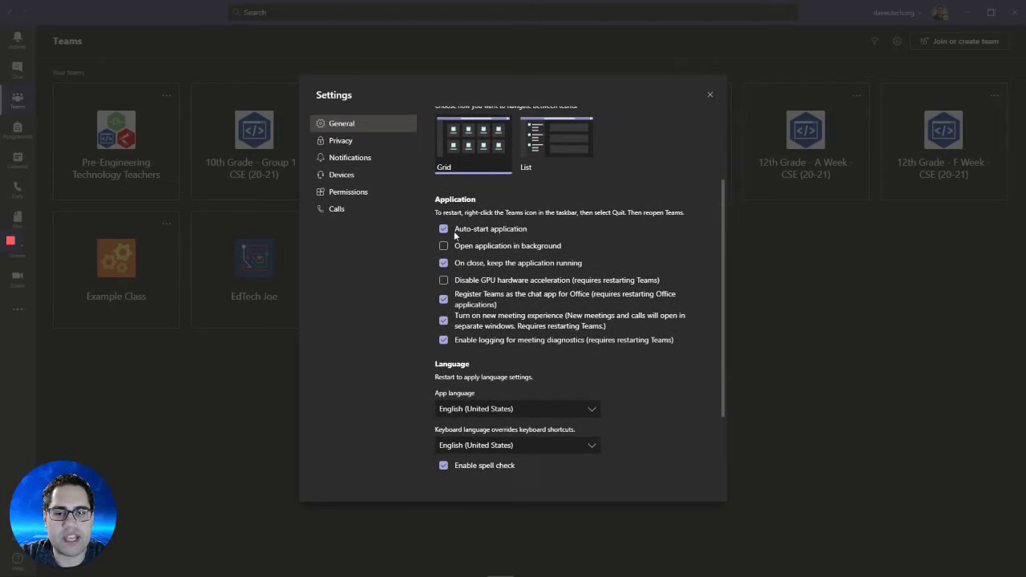
left_click(445, 244)
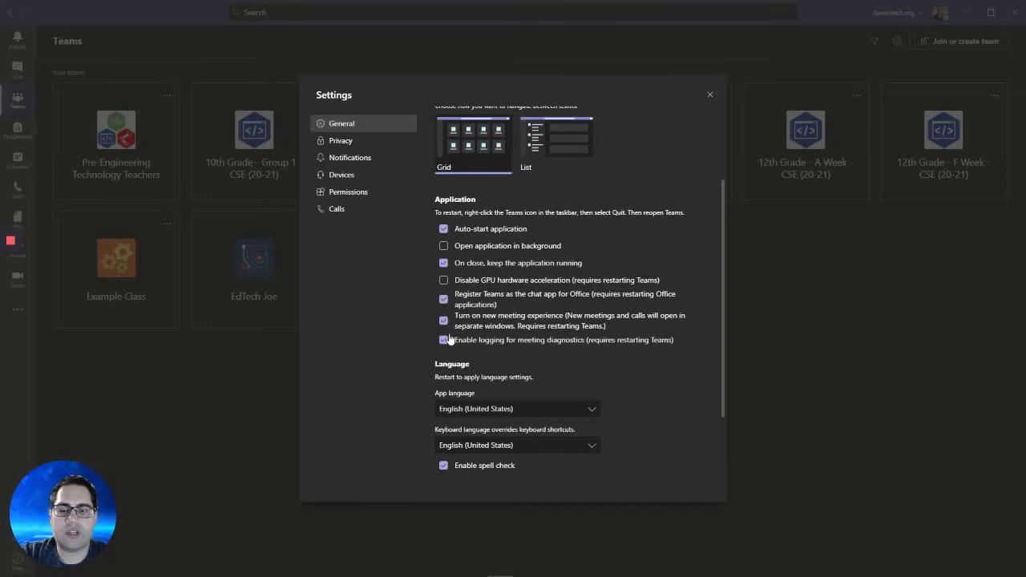
scroll(453, 347, "down", 3)
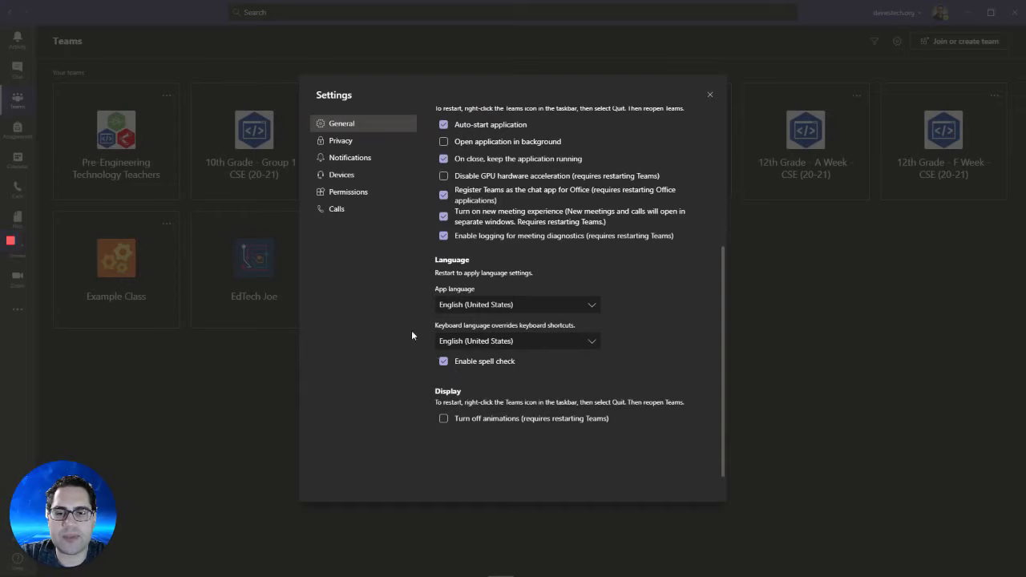
left_click(349, 144)
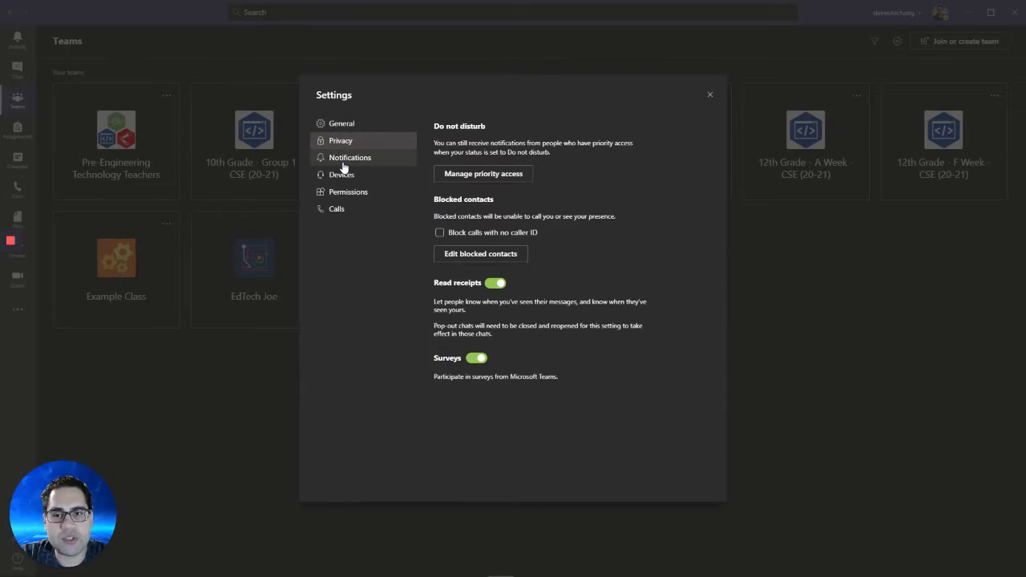
left_click(343, 163)
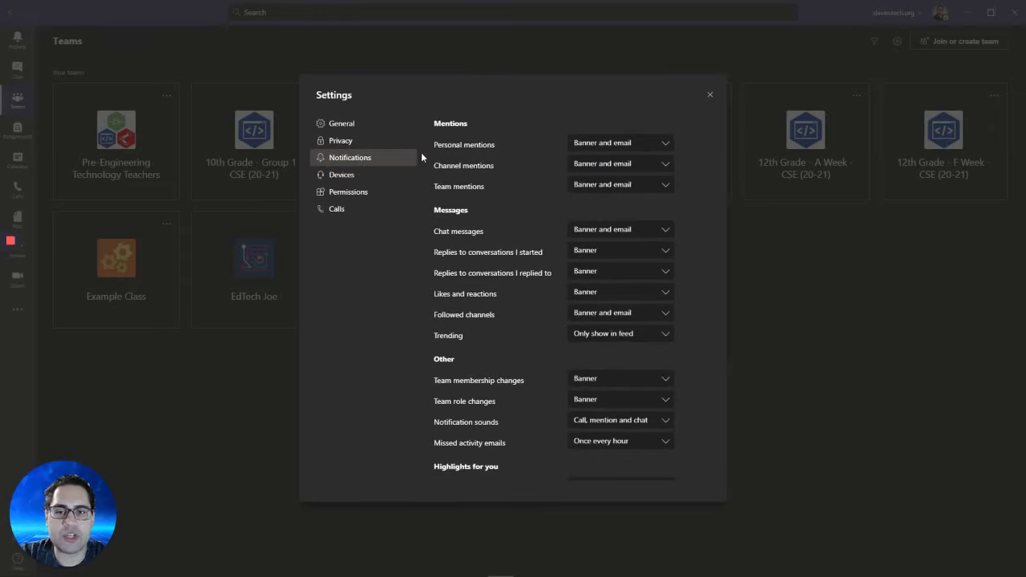
left_click(337, 178)
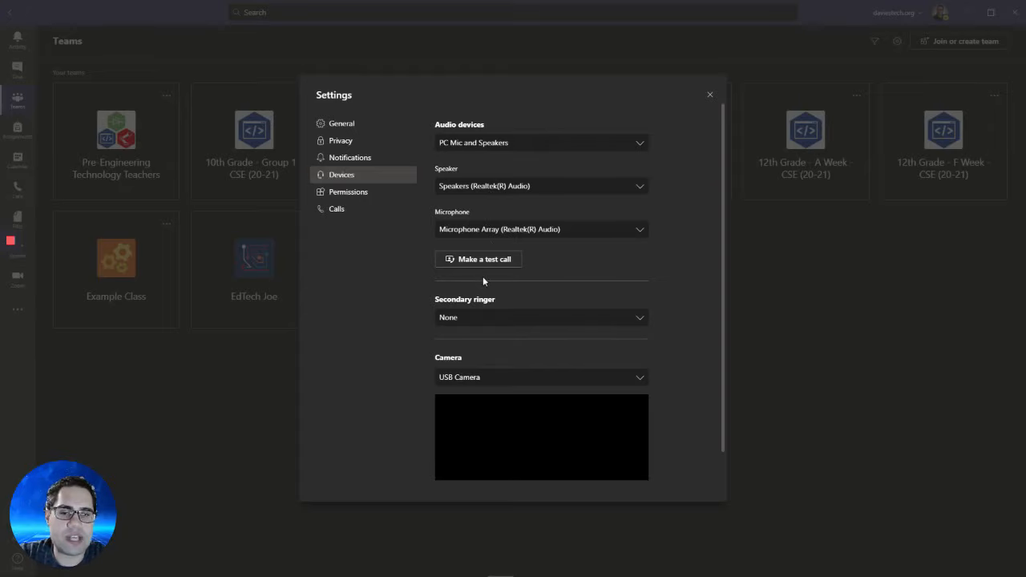
left_click(357, 195)
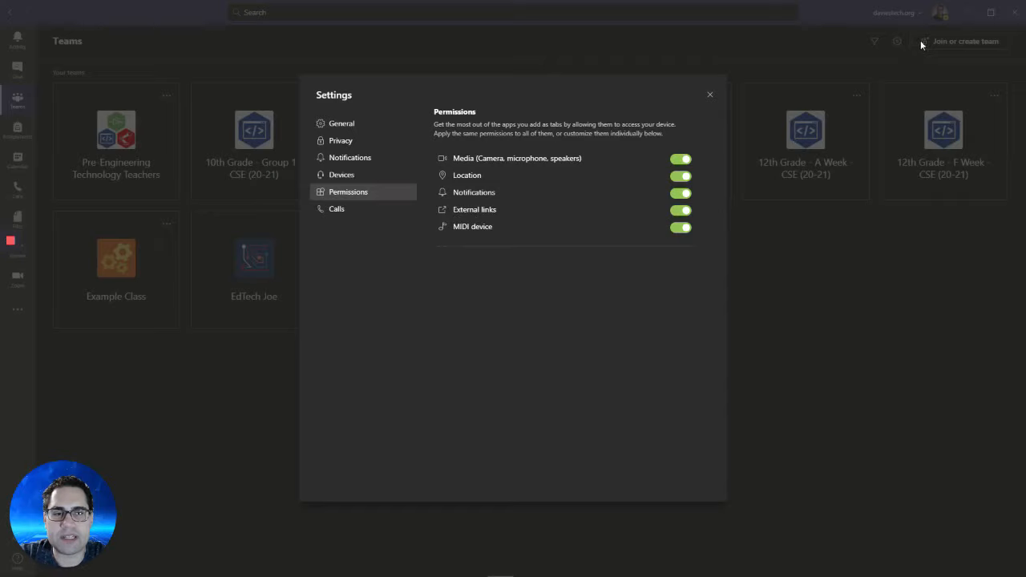
left_click(335, 208)
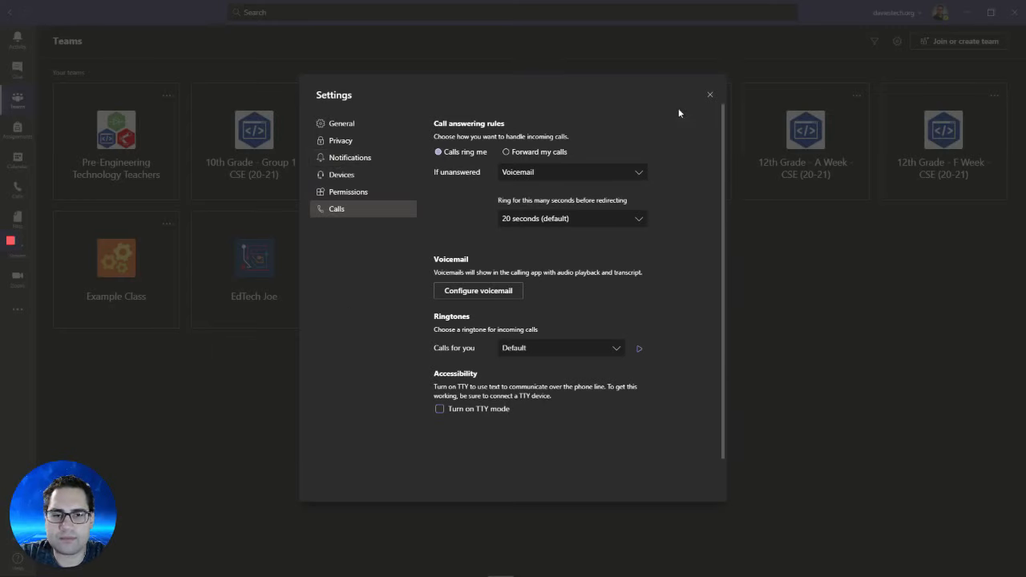
left_click(711, 96)
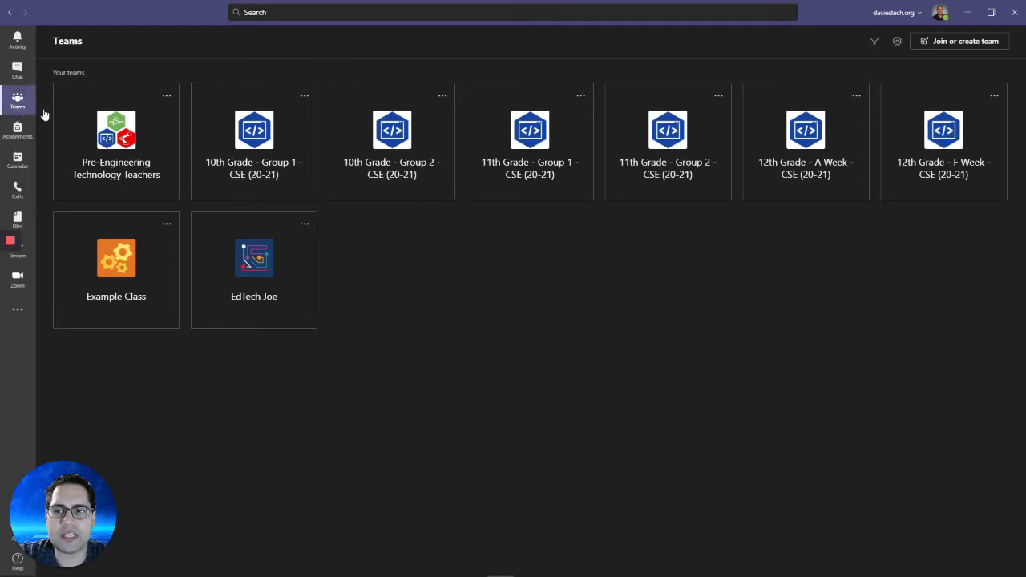
Create a new team of type Class named "Example Class", leaving the description empty.
left_click(970, 46)
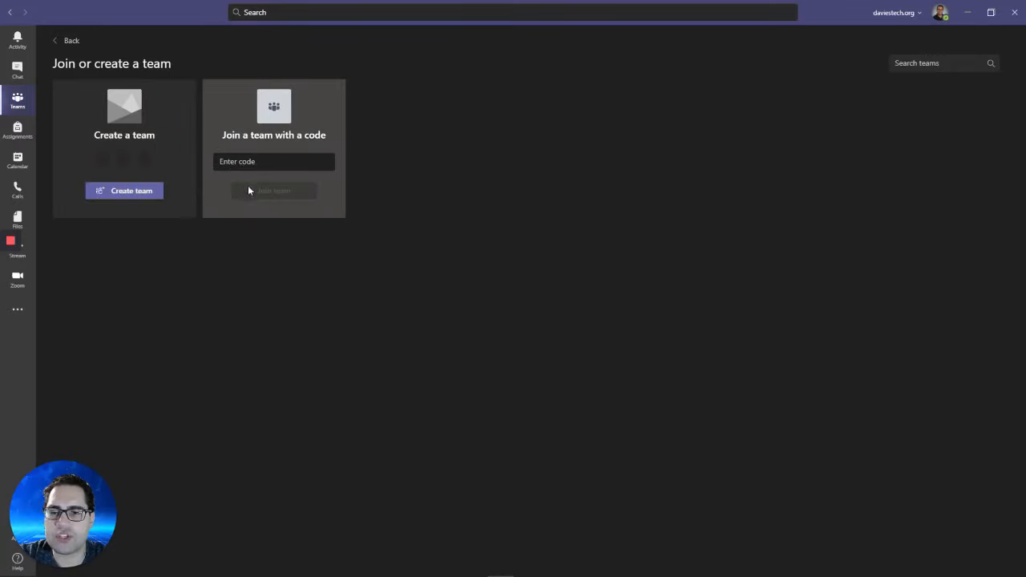
left_click(114, 193)
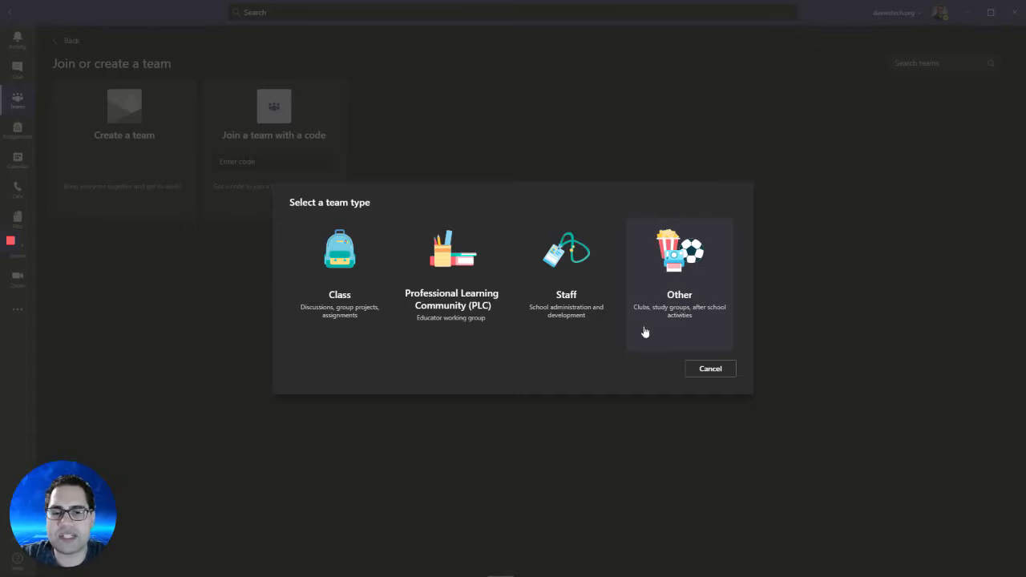
left_click(325, 297)
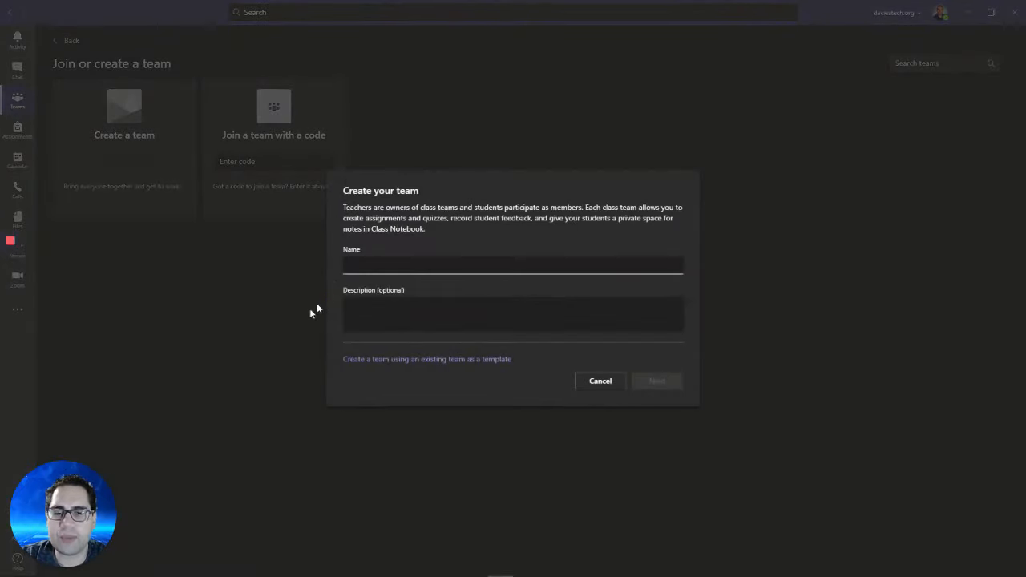
left_click(361, 267)
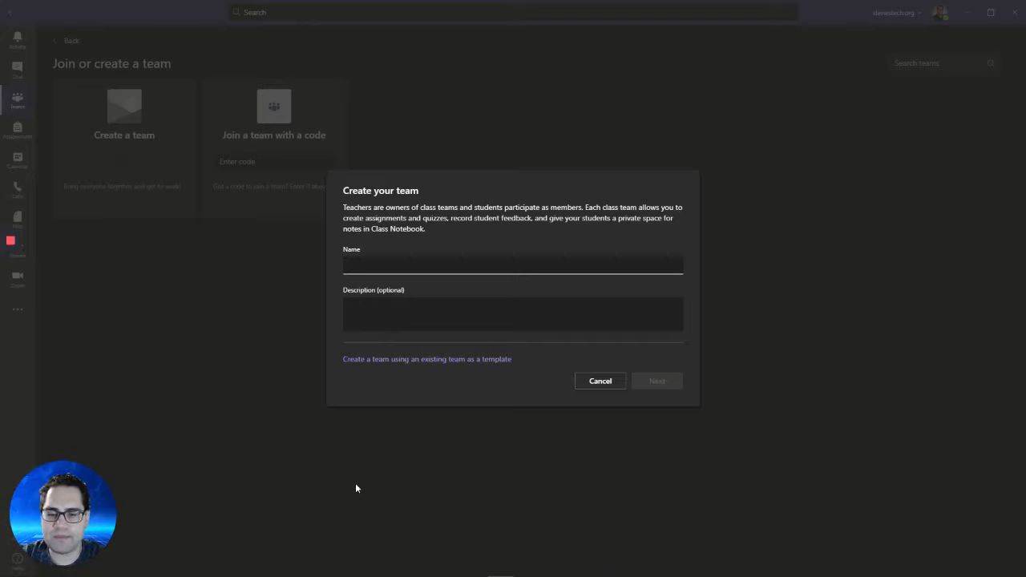
type("Example Class")
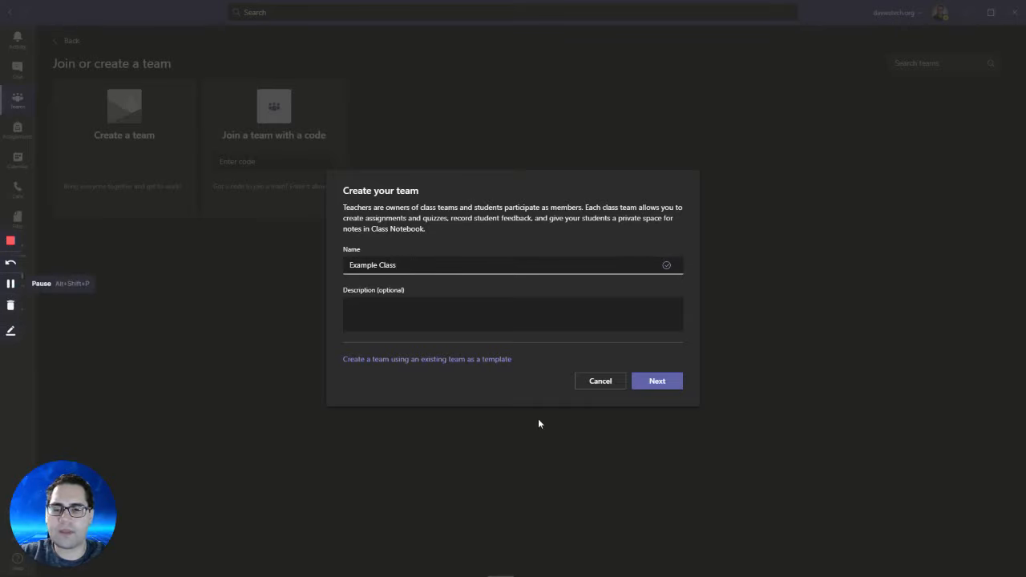
left_click(646, 383)
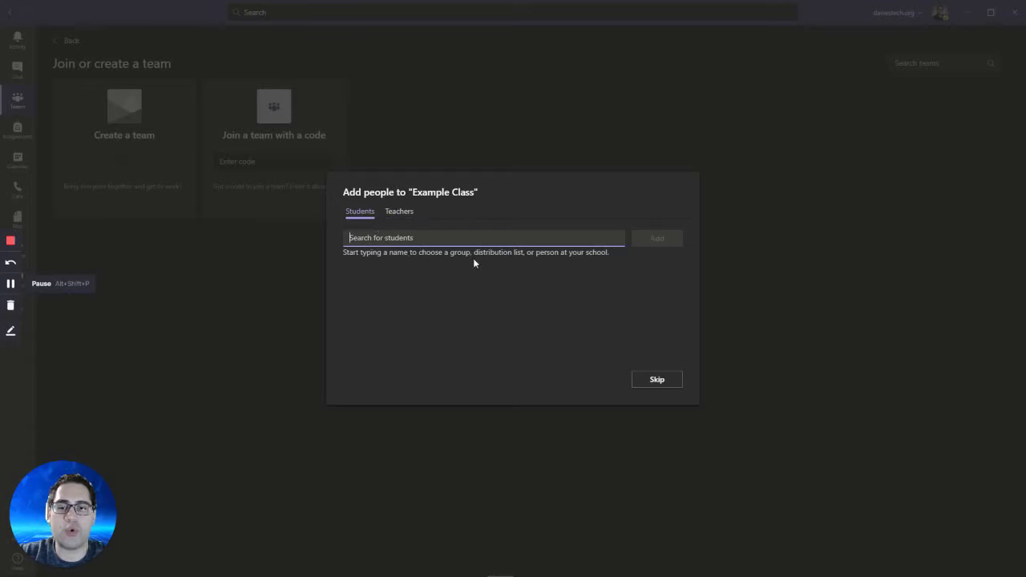
Add PreEng Tab20 to Example Class as a student and finish adding people.
left_click(382, 327)
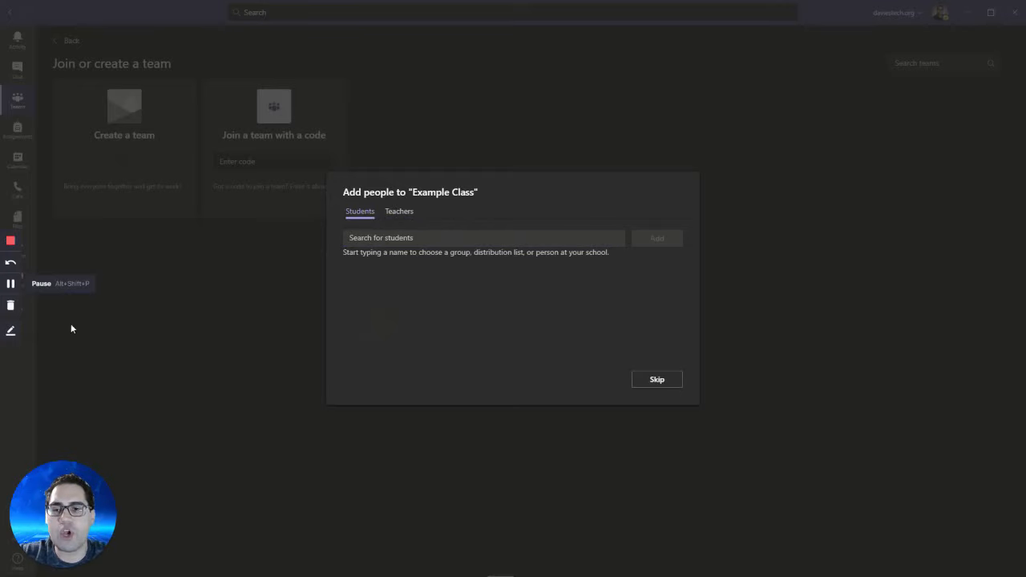
left_click(368, 237)
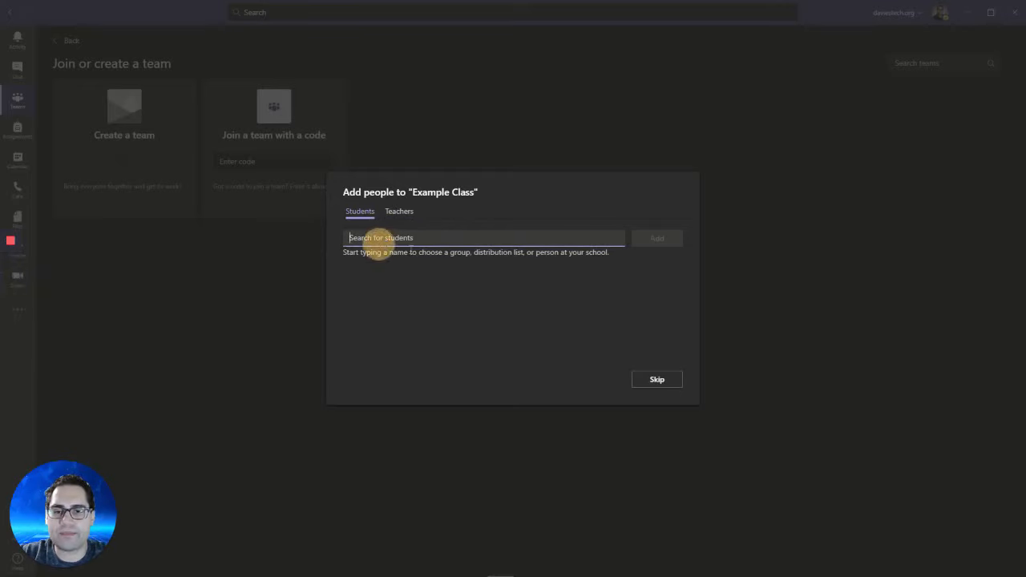
left_click(657, 379)
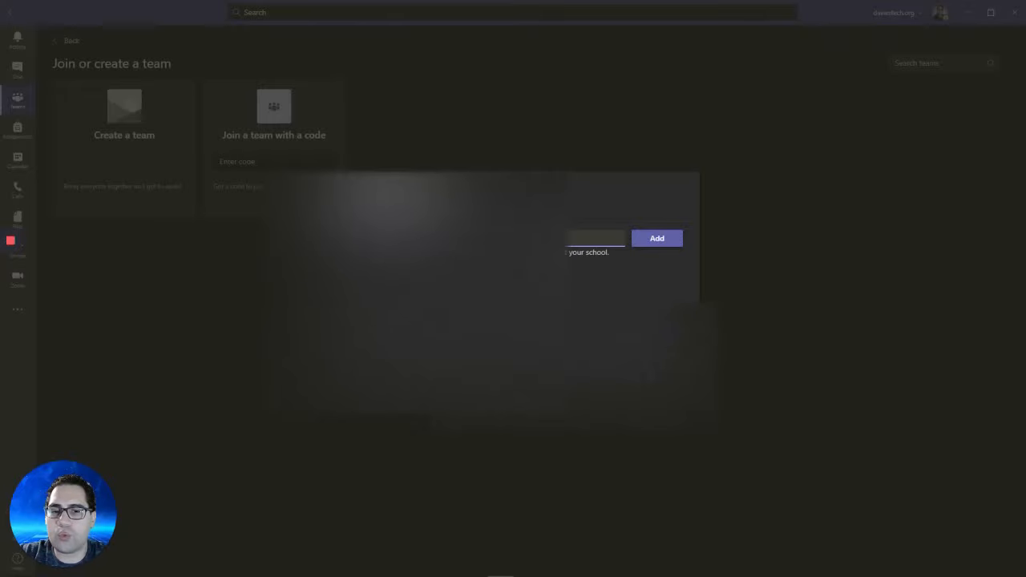
left_click(648, 240)
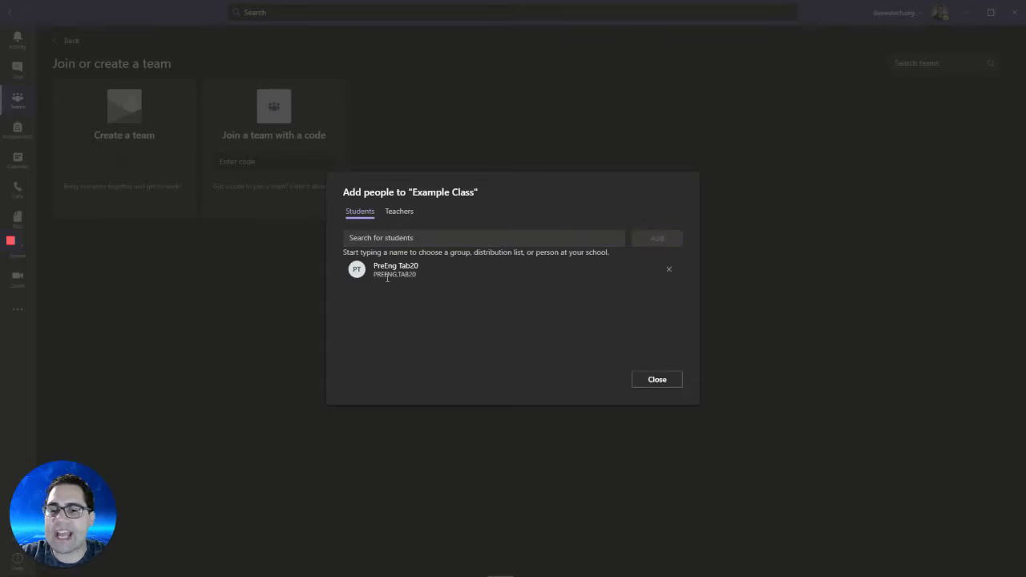
left_click(650, 385)
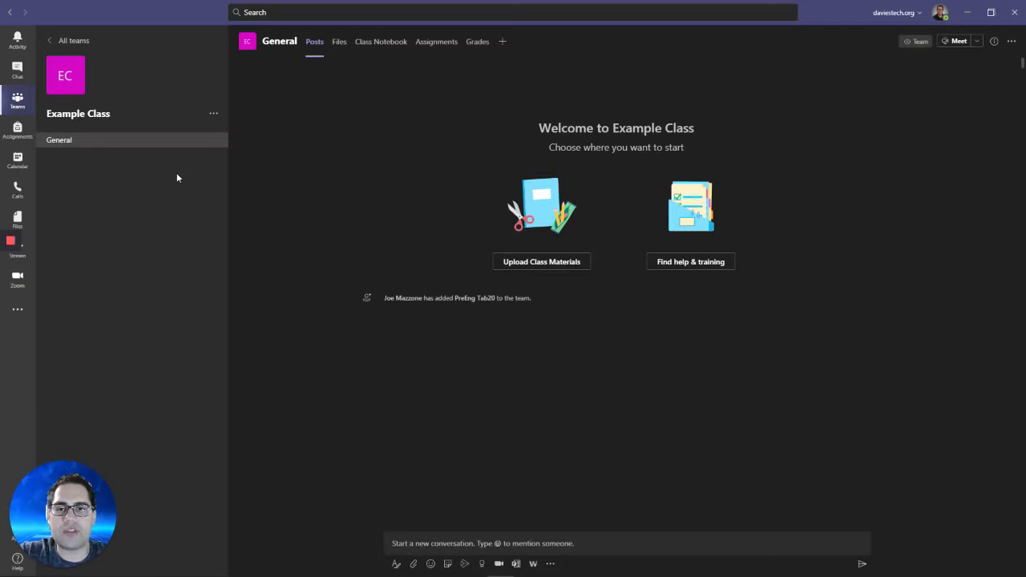
Open the management page of Example Class and expand its list of members and guests.
left_click(214, 117)
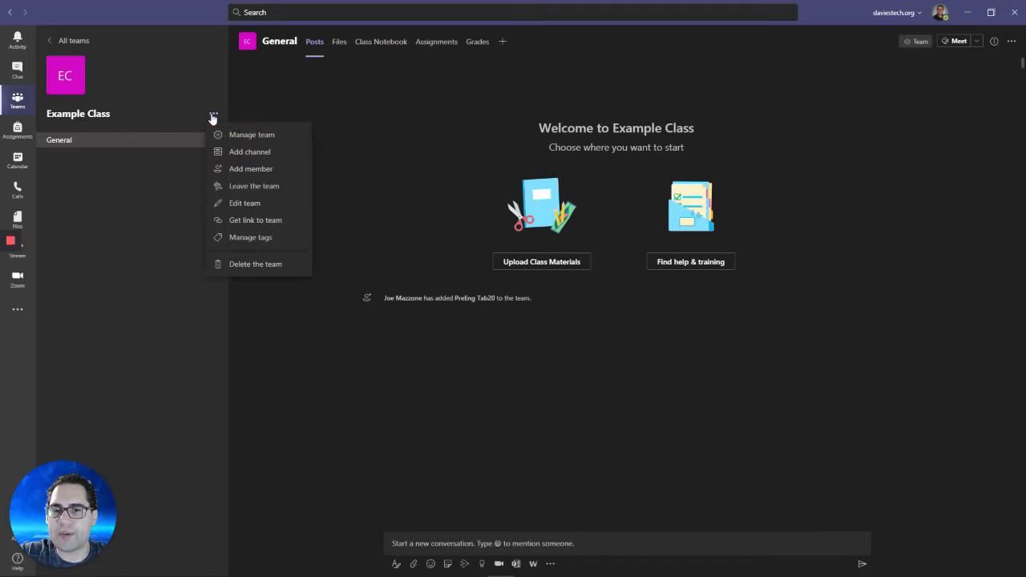
left_click(273, 139)
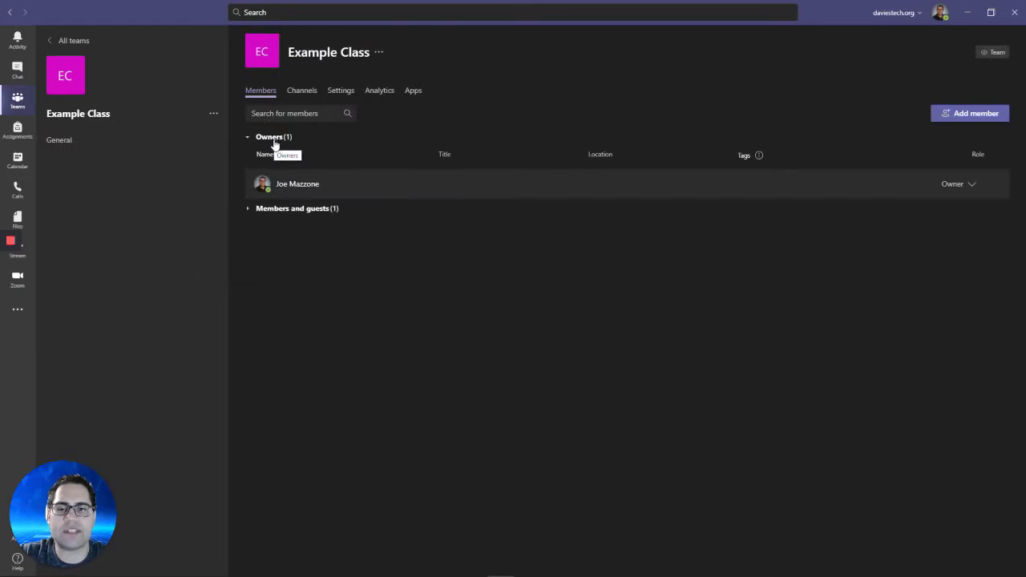
left_click(269, 214)
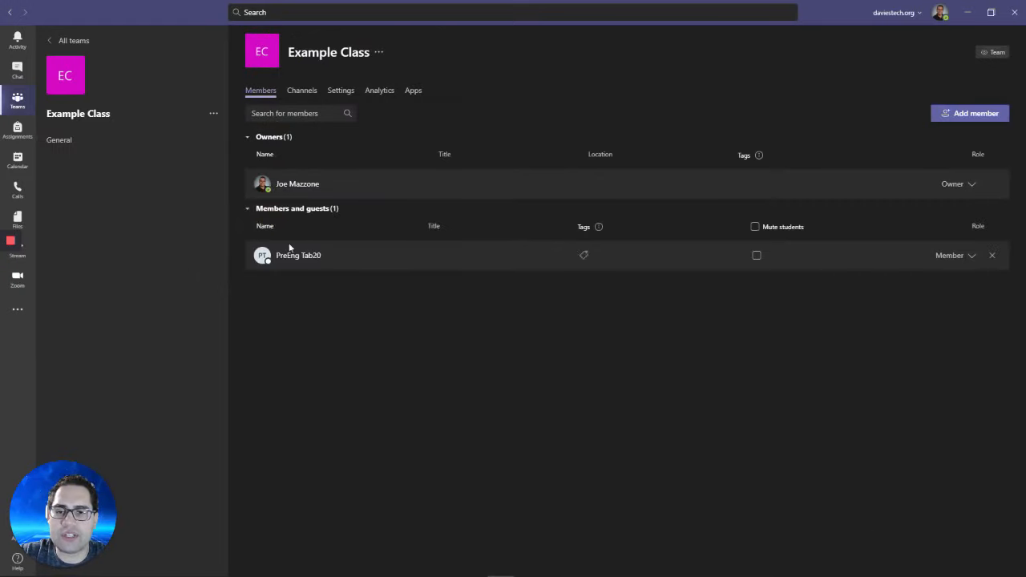
Review Example Class's members, its team options, the form for adding students or teachers, and the channel list.
mouse_move(298, 184)
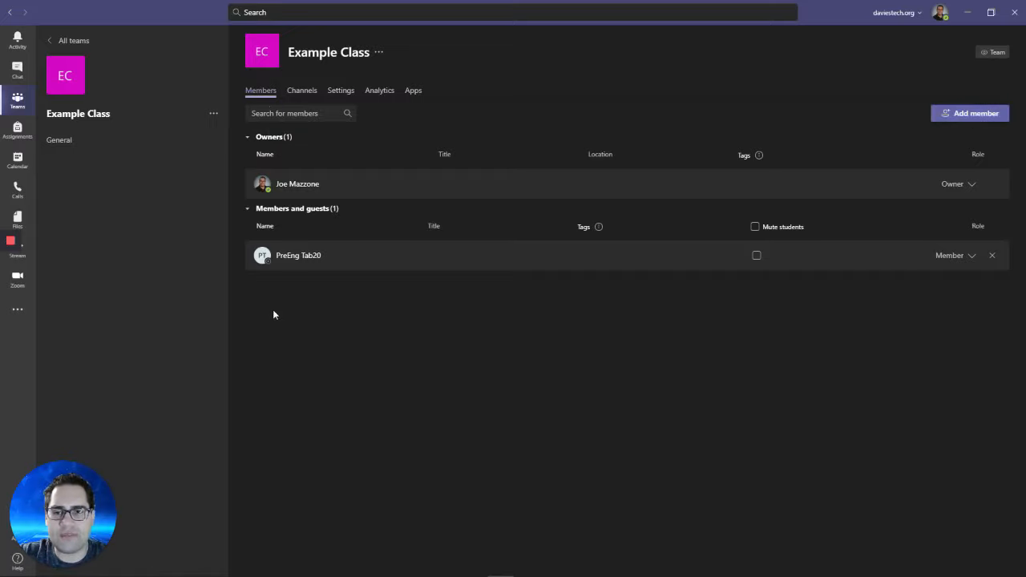
left_click(215, 119)
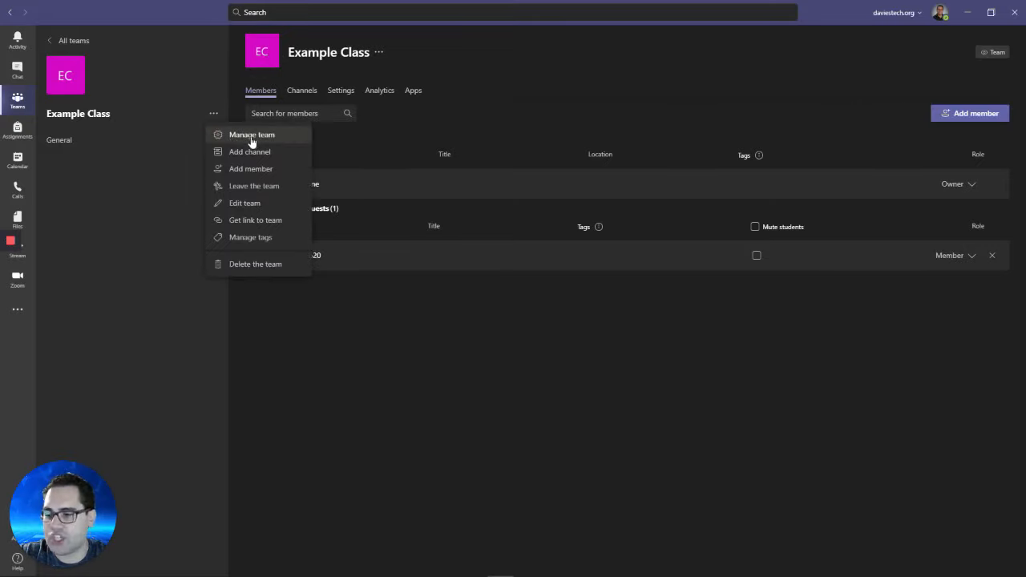
left_click(834, 106)
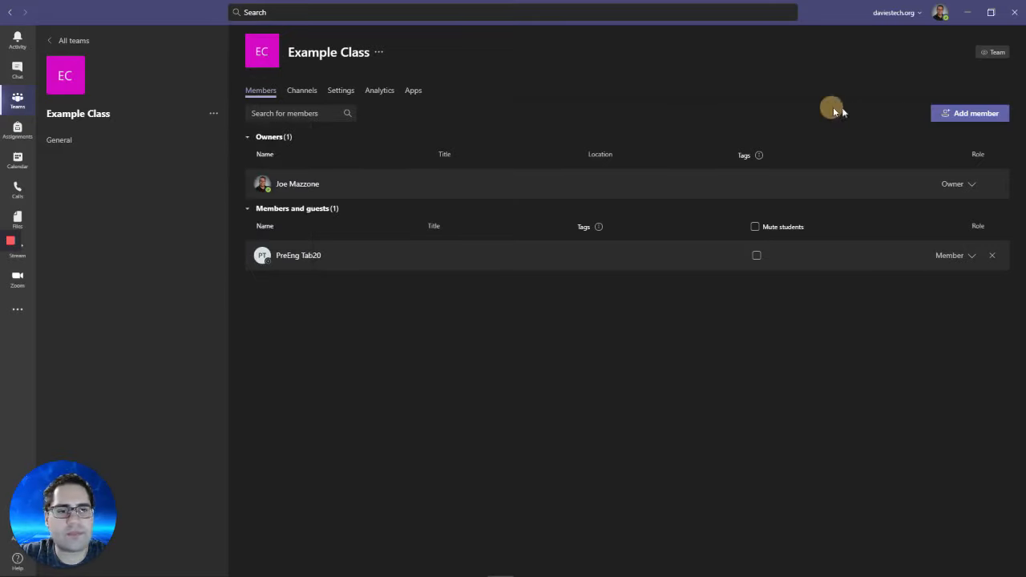
left_click(950, 115)
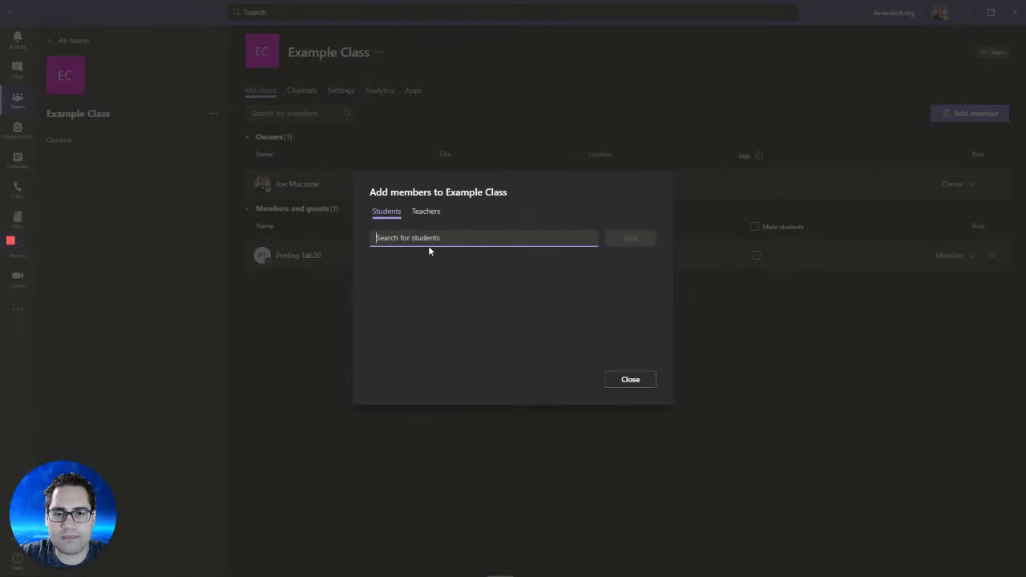
left_click(622, 379)
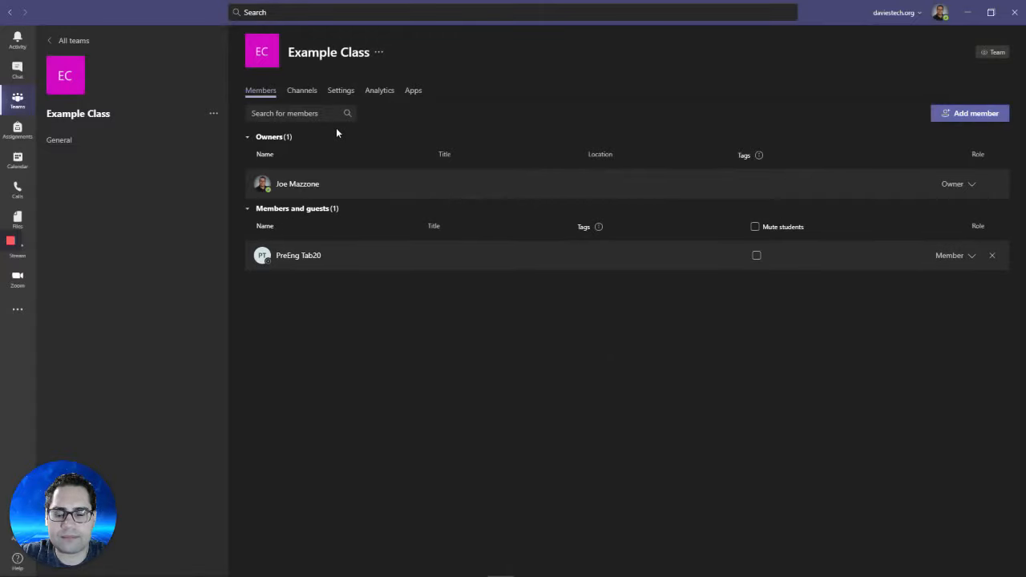
left_click(300, 92)
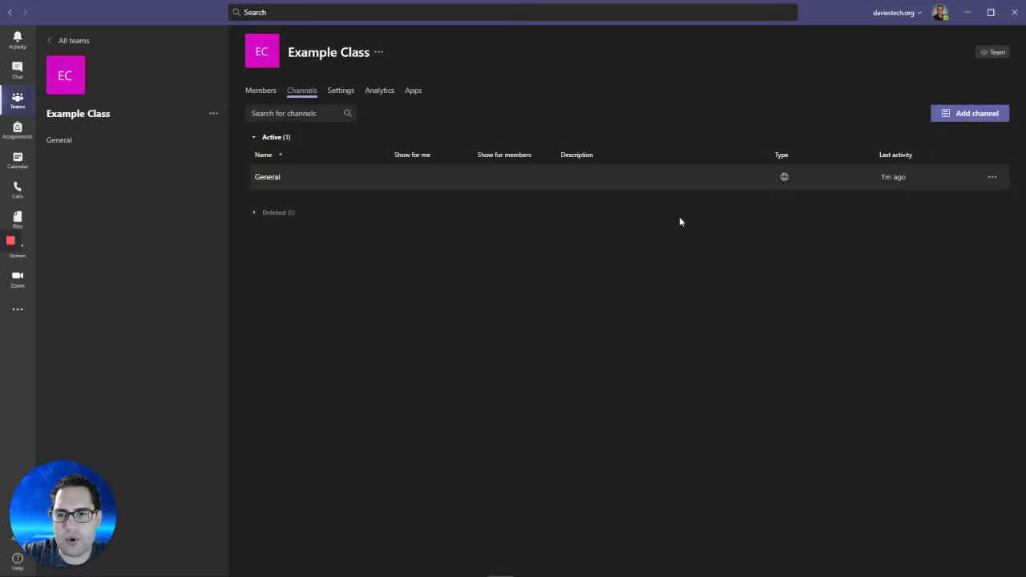
Change the theme of Example Class to the blue calculator avatar and update the class details.
left_click(338, 93)
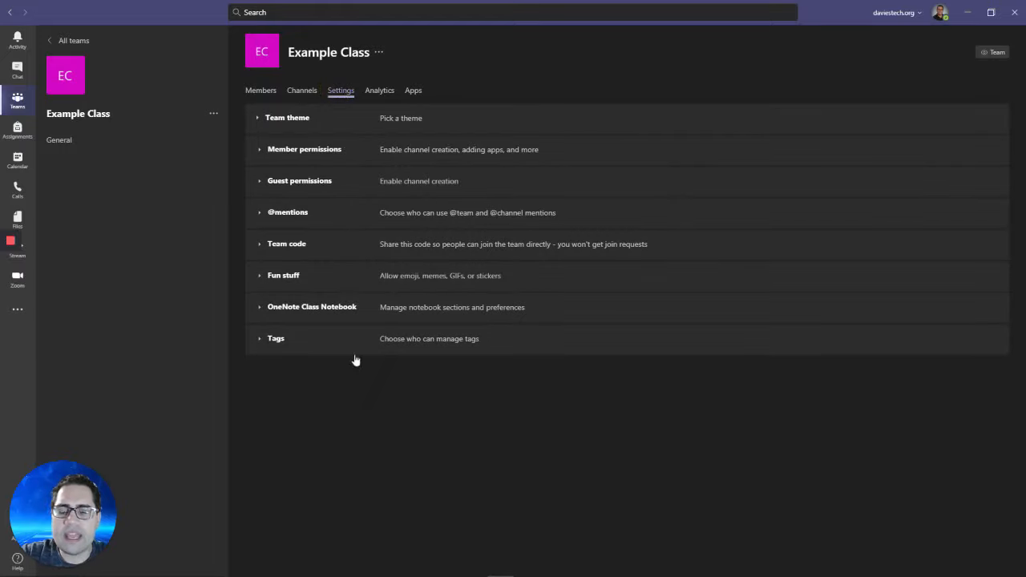
left_click(267, 122)
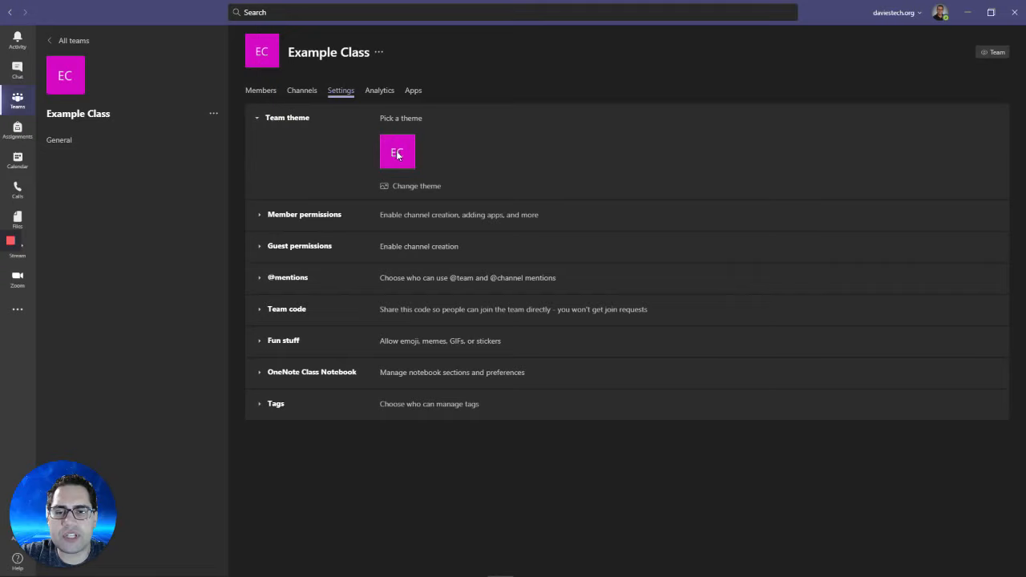
left_click(73, 85)
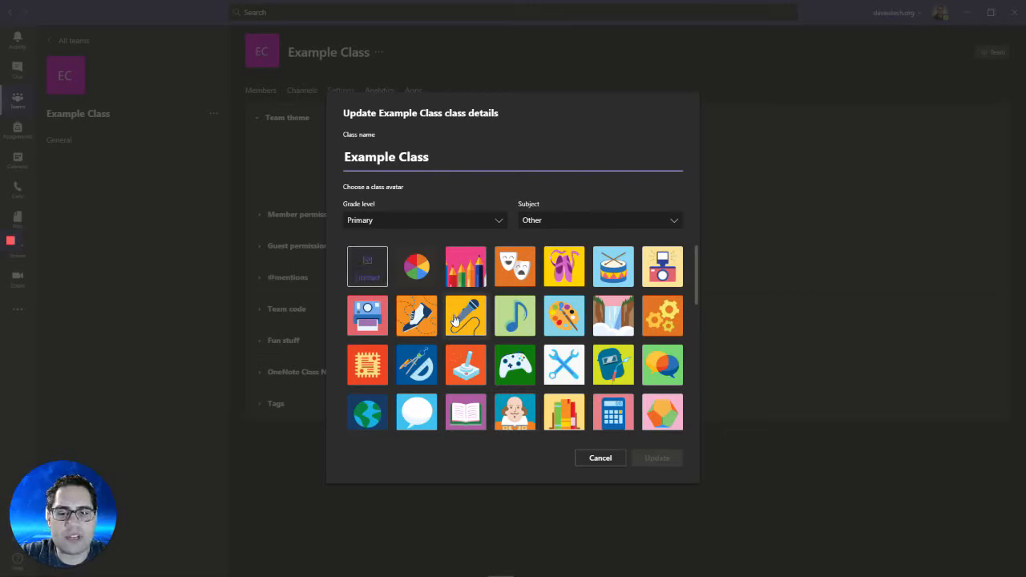
scroll(698, 289, "down", 1)
left_click_drag(697, 289, 693, 336)
scroll(693, 344, "down", 2)
scroll(688, 389, "down", 5)
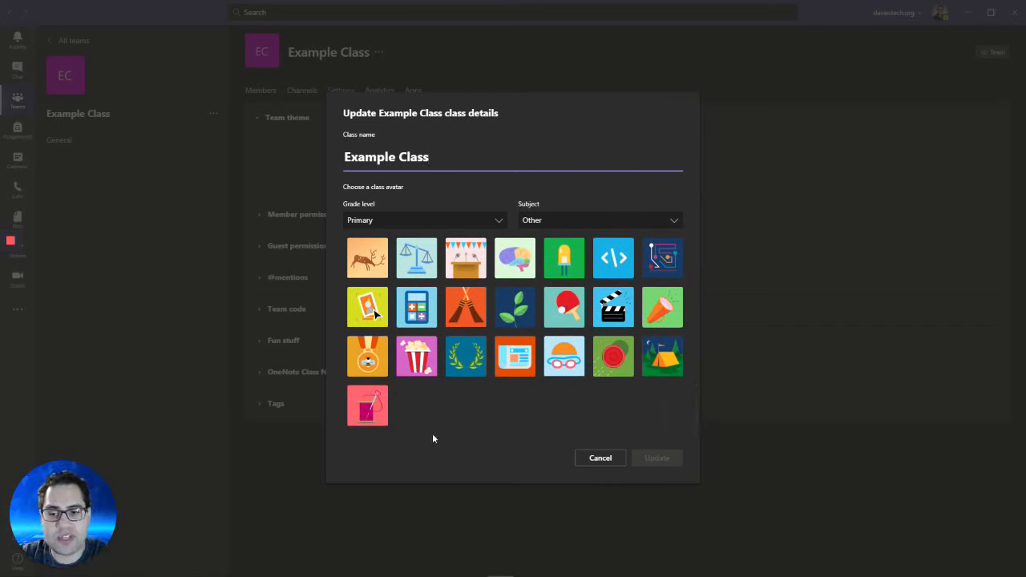
left_click(417, 313)
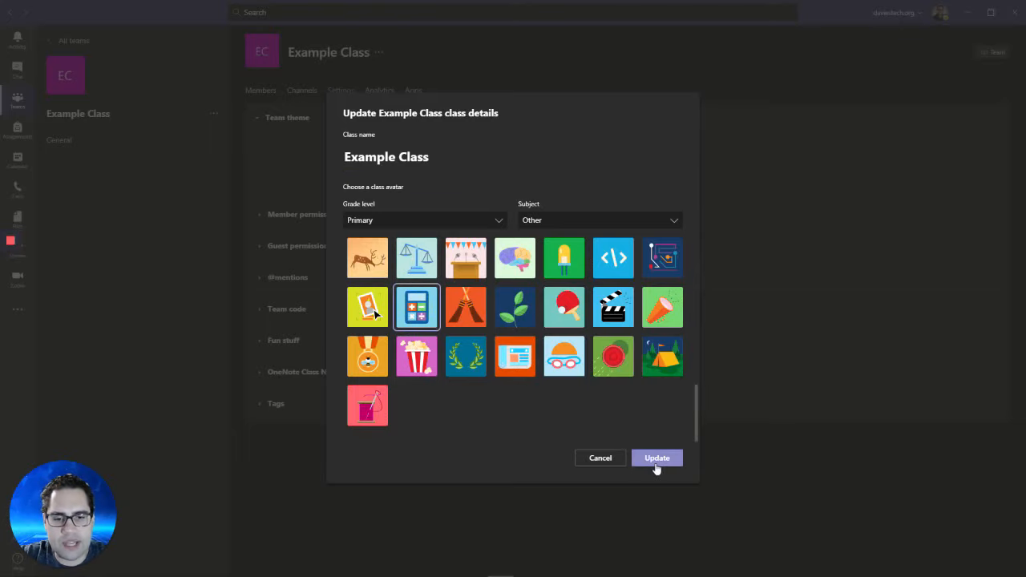
left_click(655, 459)
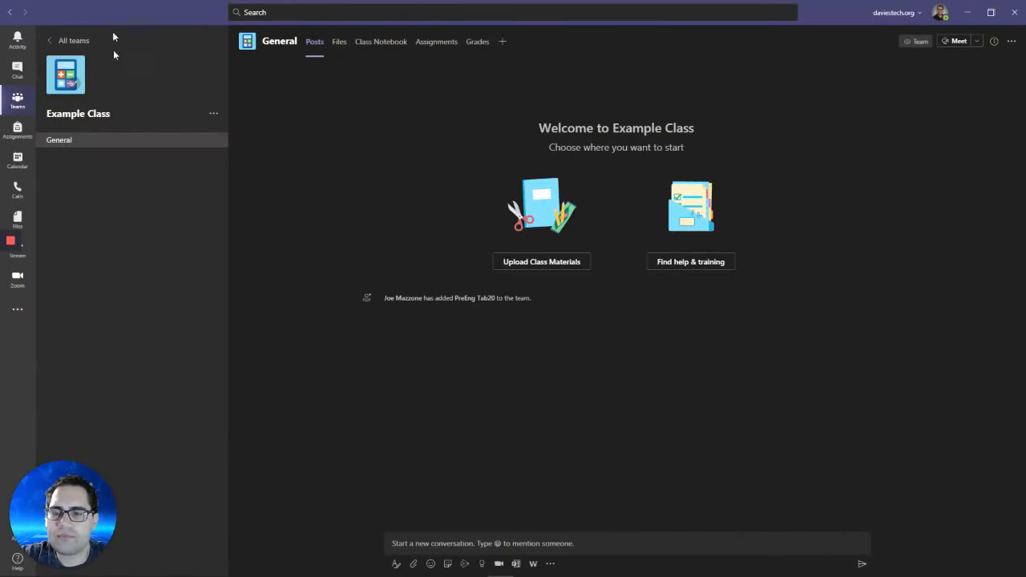
left_click(213, 114)
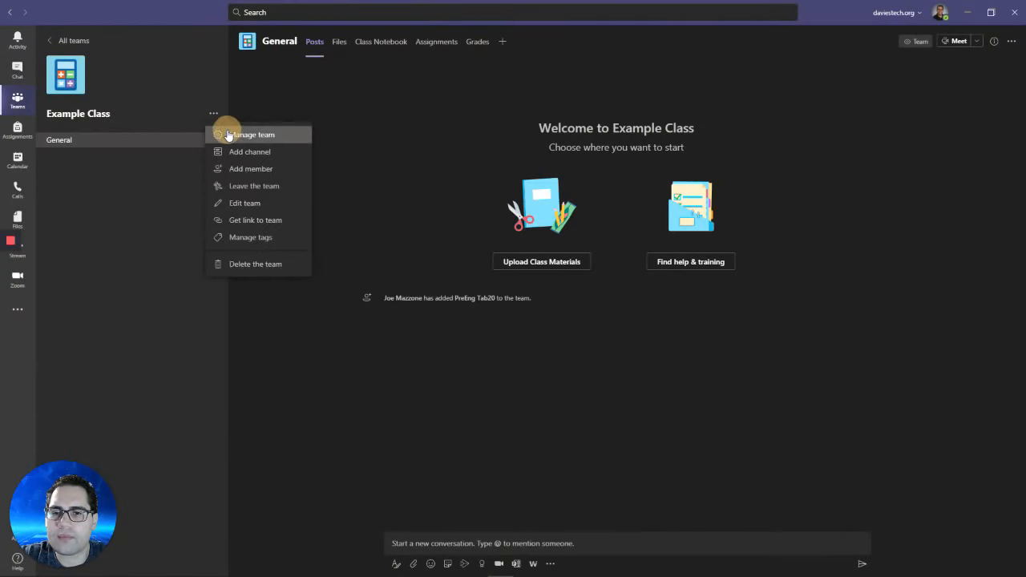
left_click(228, 135)
left_click(346, 91)
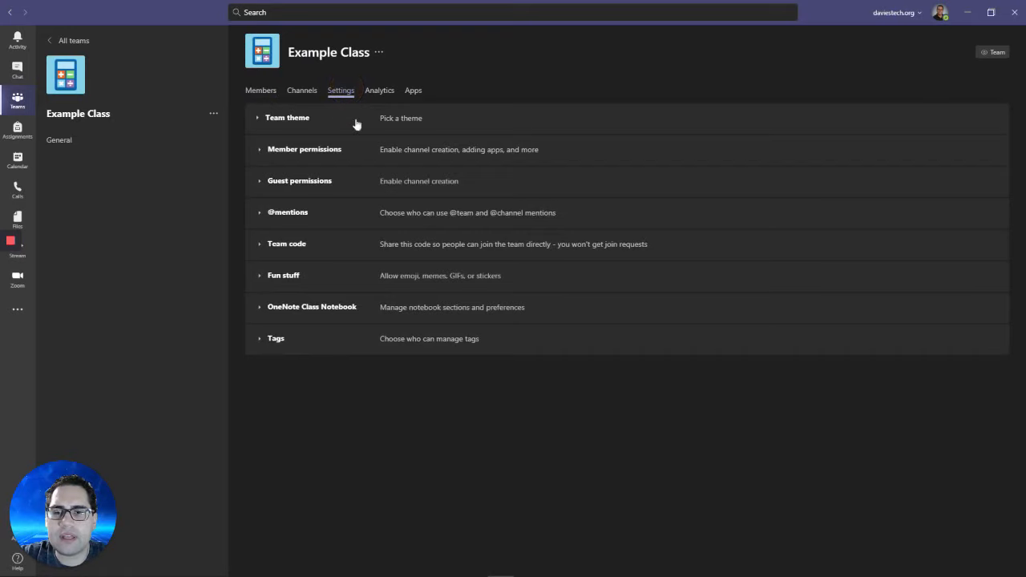
left_click(301, 160)
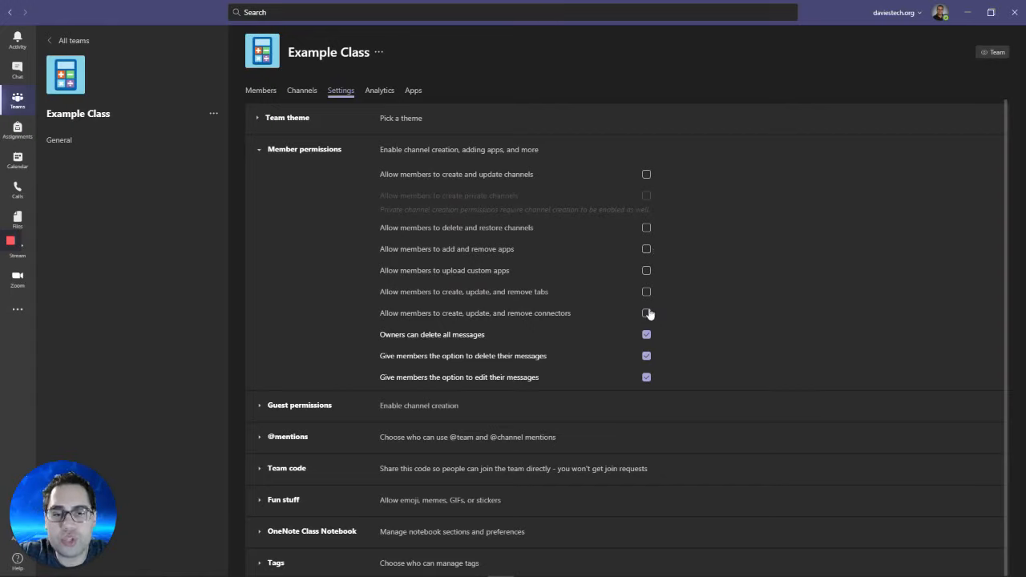
left_click(274, 410)
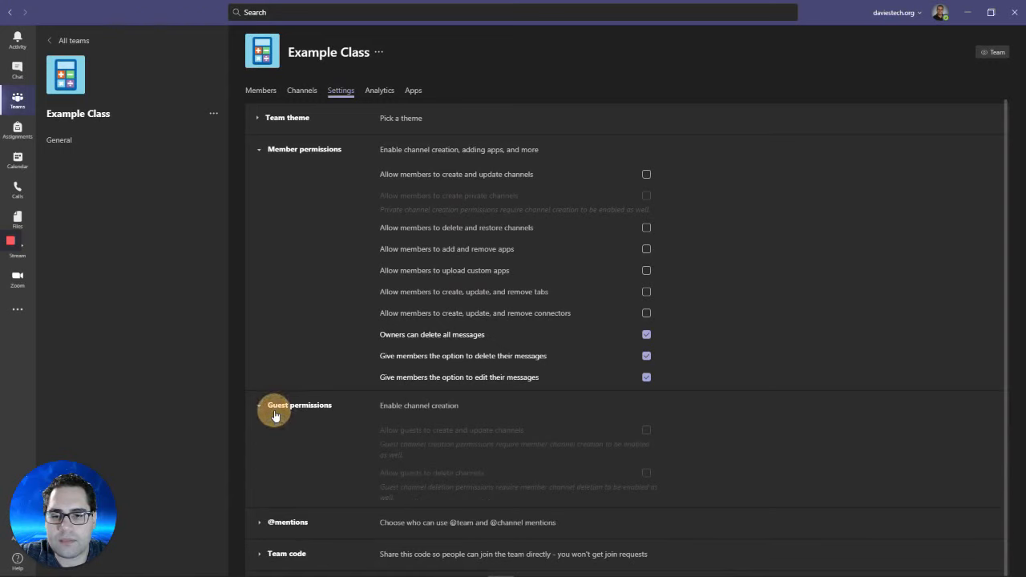
scroll(274, 409, "down", 1)
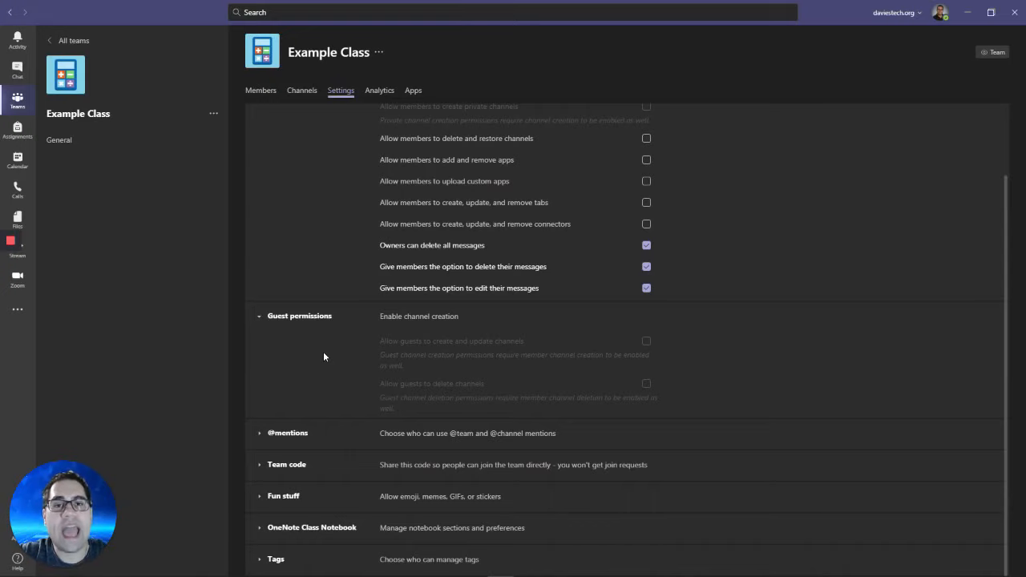
left_click(281, 320)
left_click(321, 431)
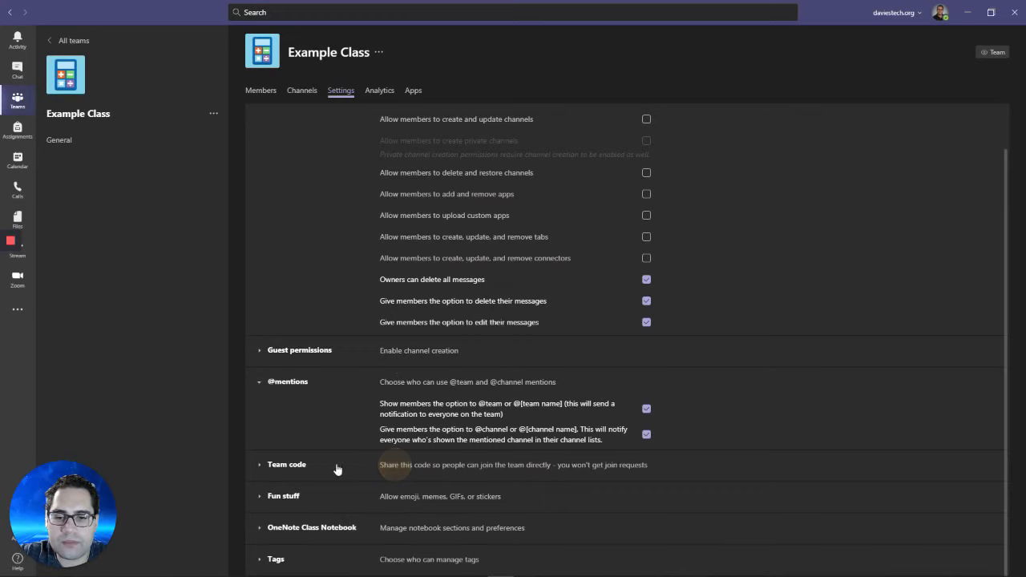
left_click(306, 463)
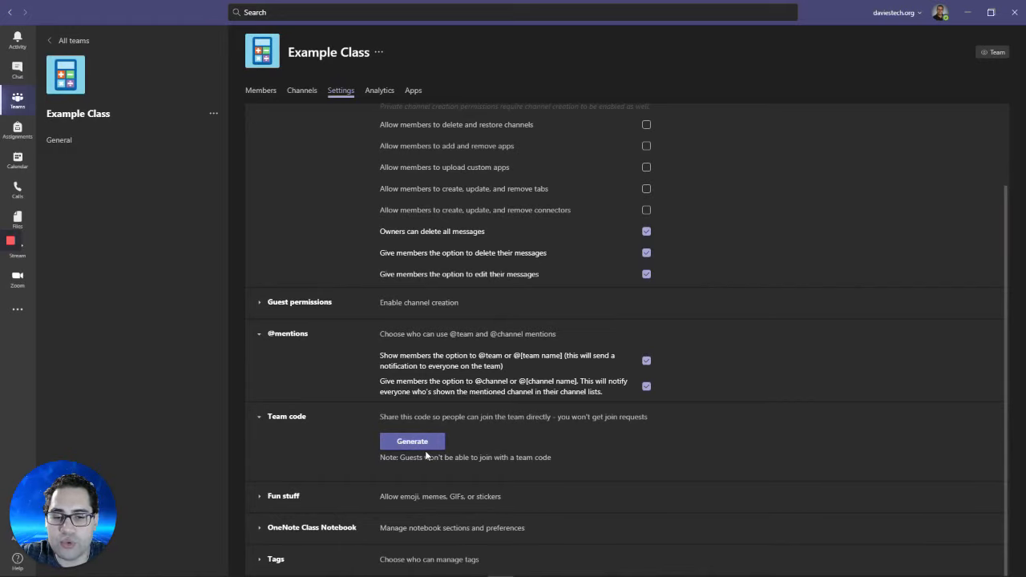
left_click(296, 499)
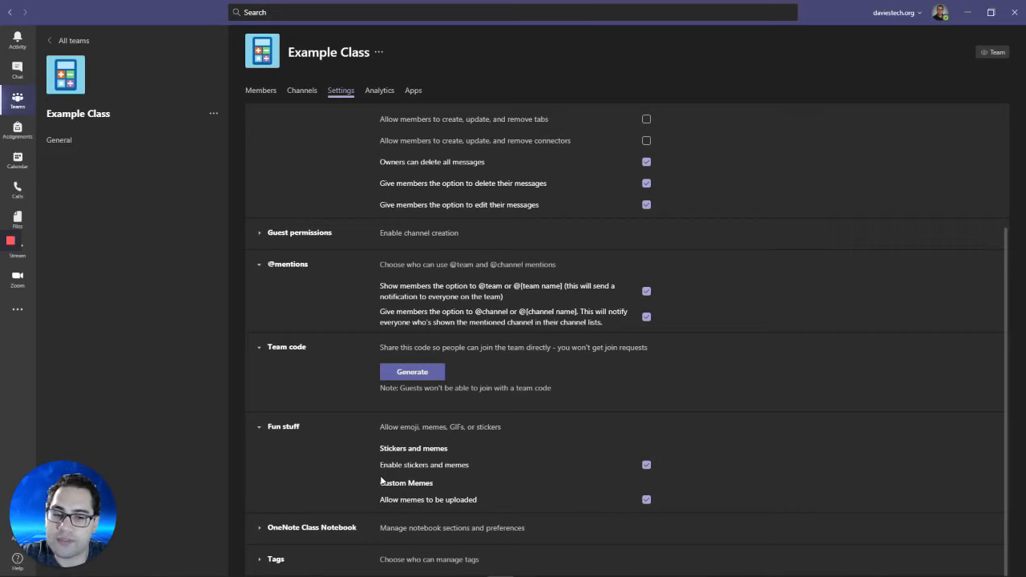
left_click(341, 527)
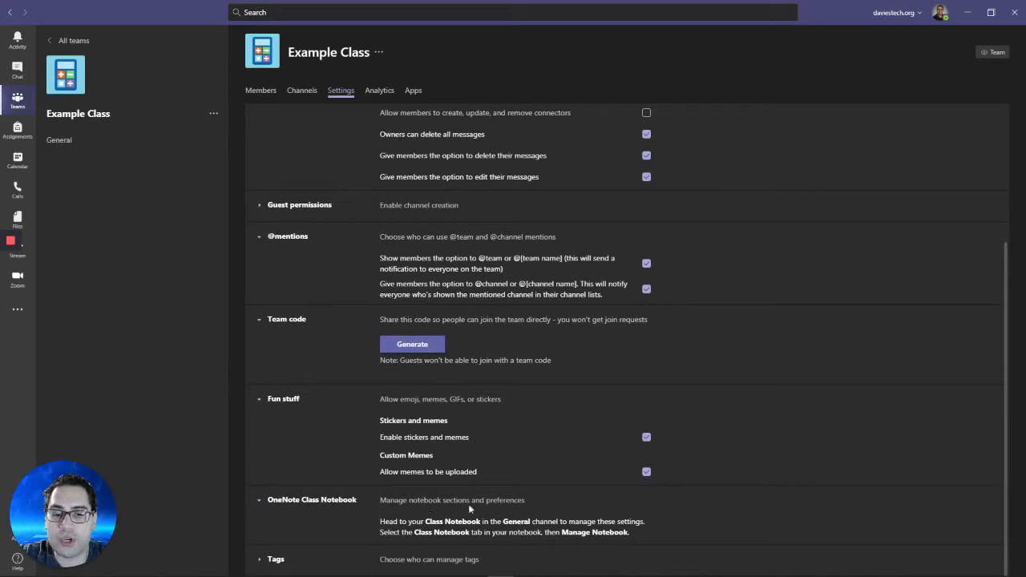
mouse_move(385, 561)
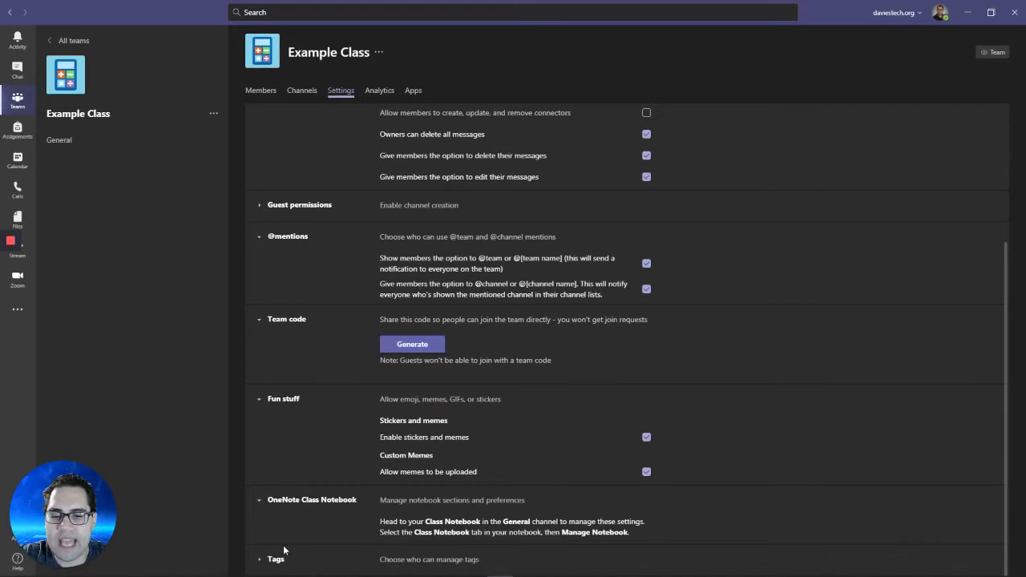
Choose Team owners as the managers of the team's tags and collapse the Tags settings.
left_click(275, 559)
left_click(432, 555)
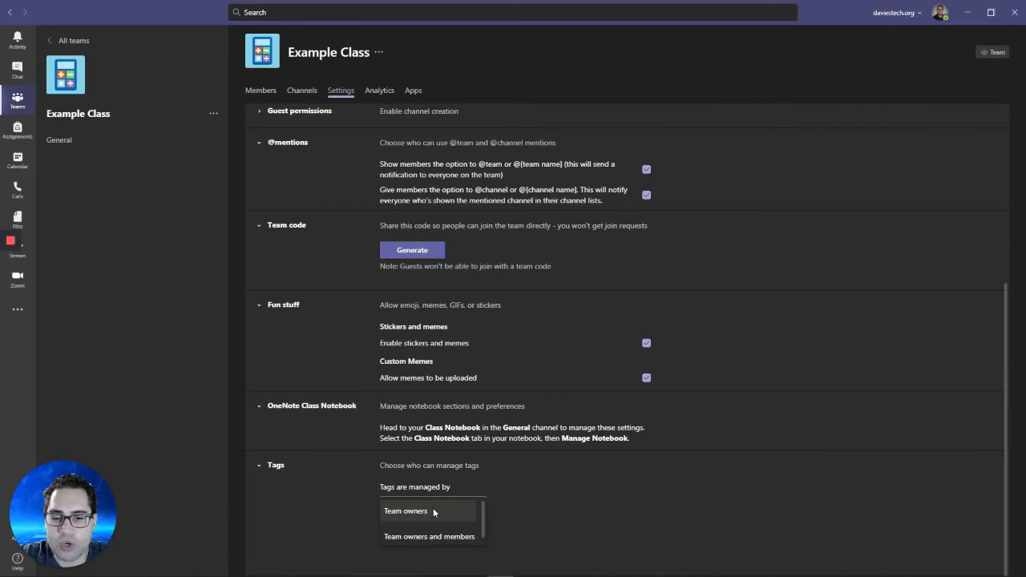
left_click(433, 511)
left_click(337, 517)
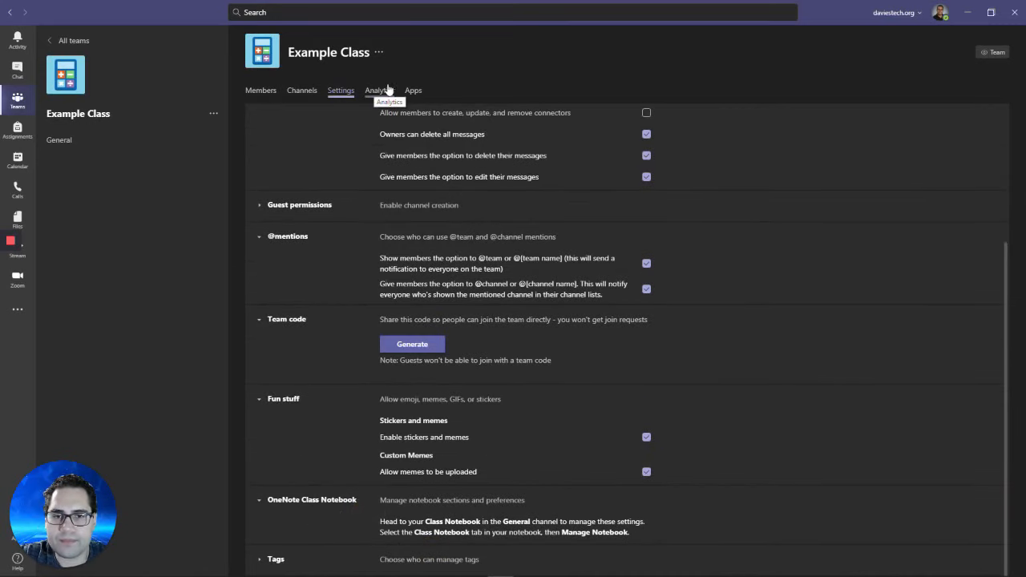
View the apps of Example Class, return to its General channel and check the channel's options.
left_click(412, 91)
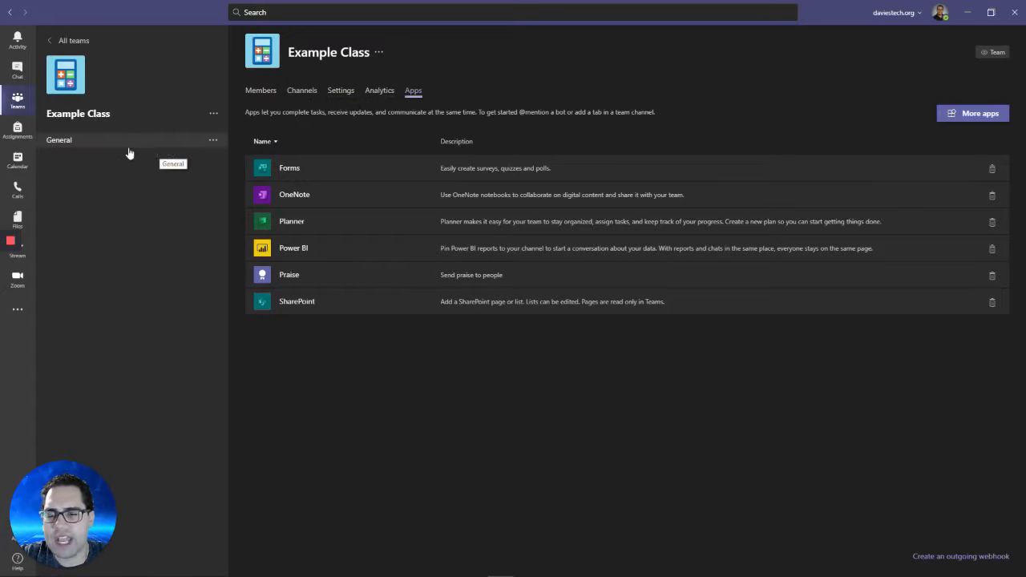
left_click(75, 143)
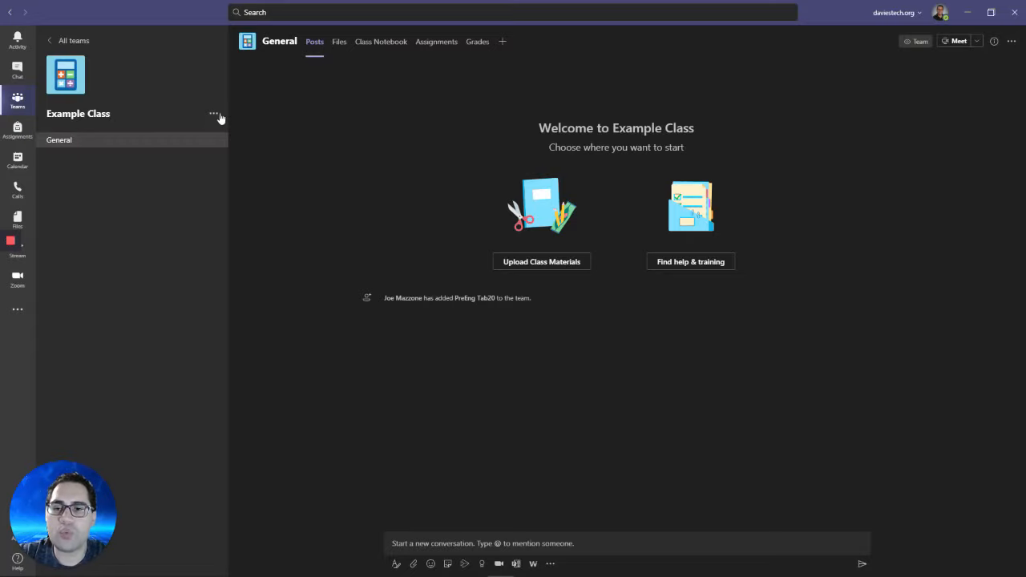
left_click(213, 139)
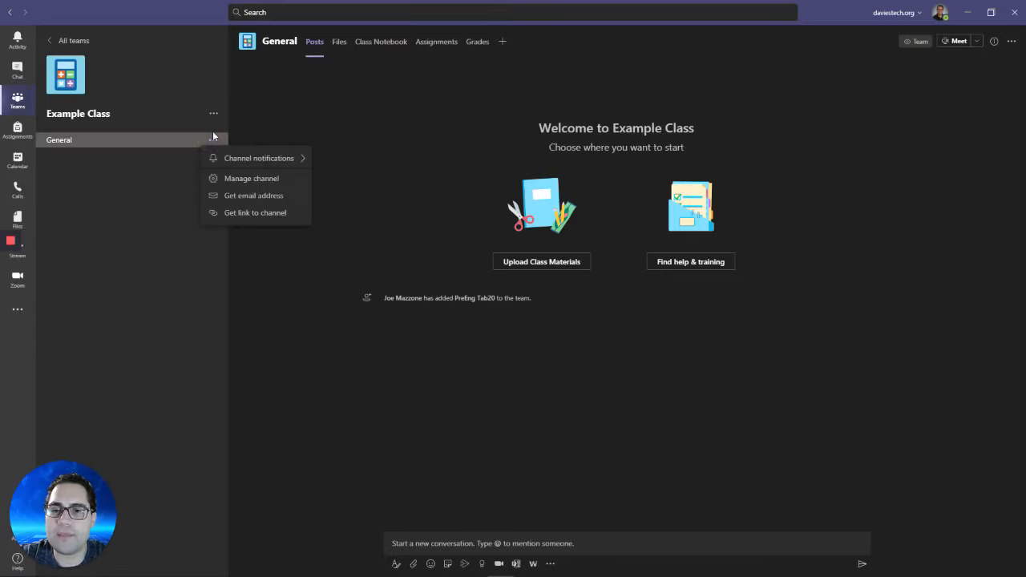
left_click(213, 113)
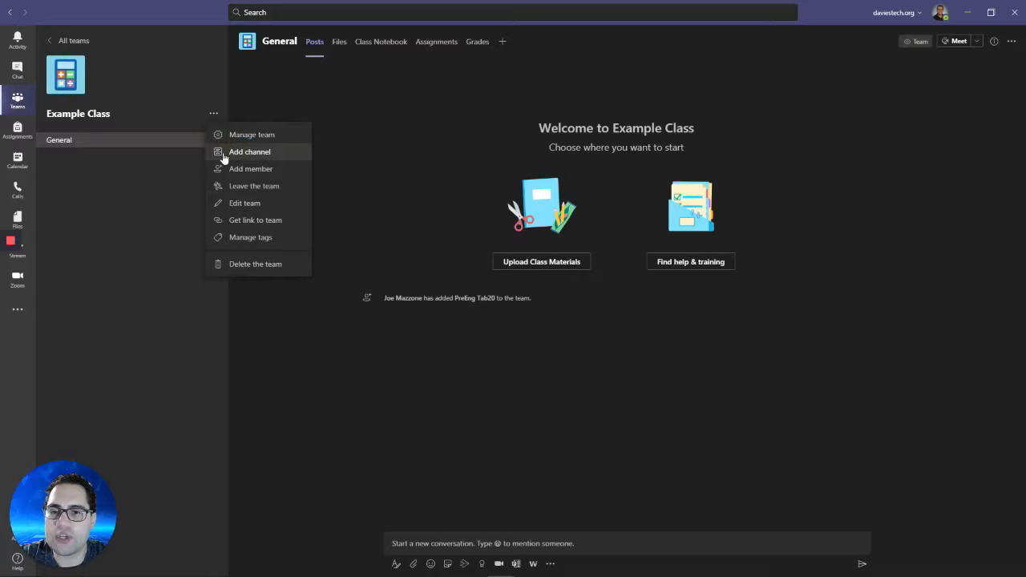
left_click(224, 154)
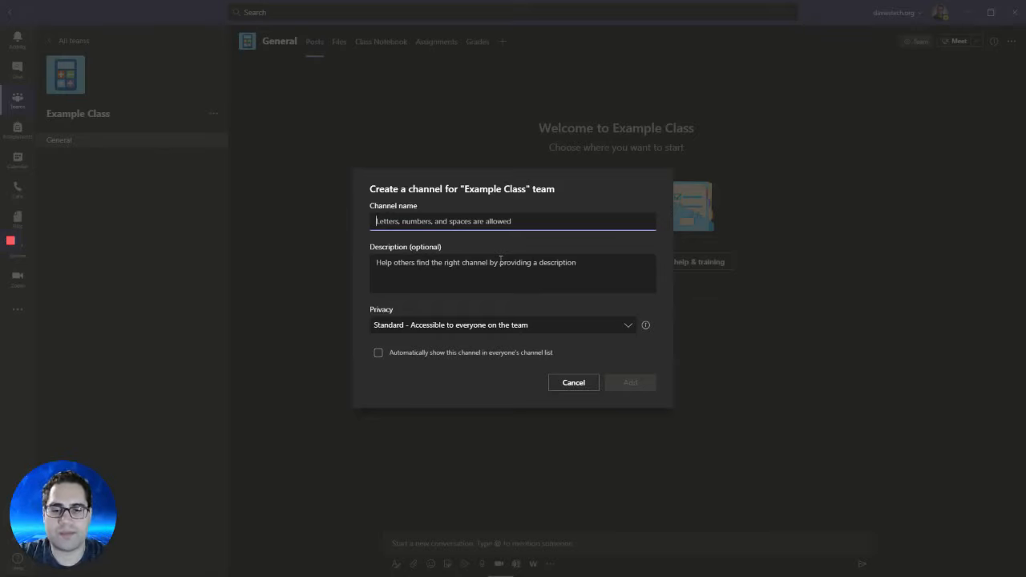
left_click(489, 327)
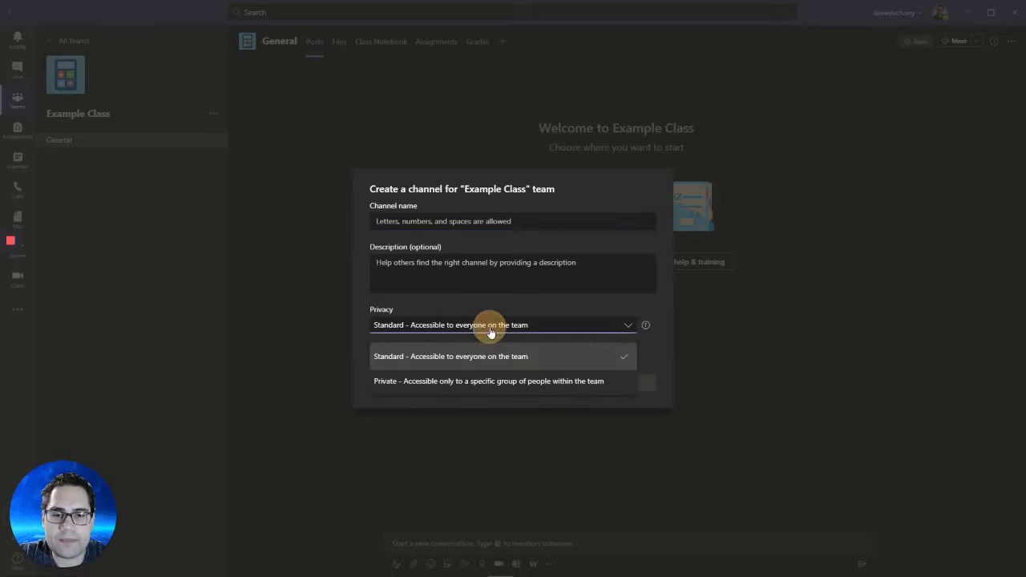
left_click(436, 384)
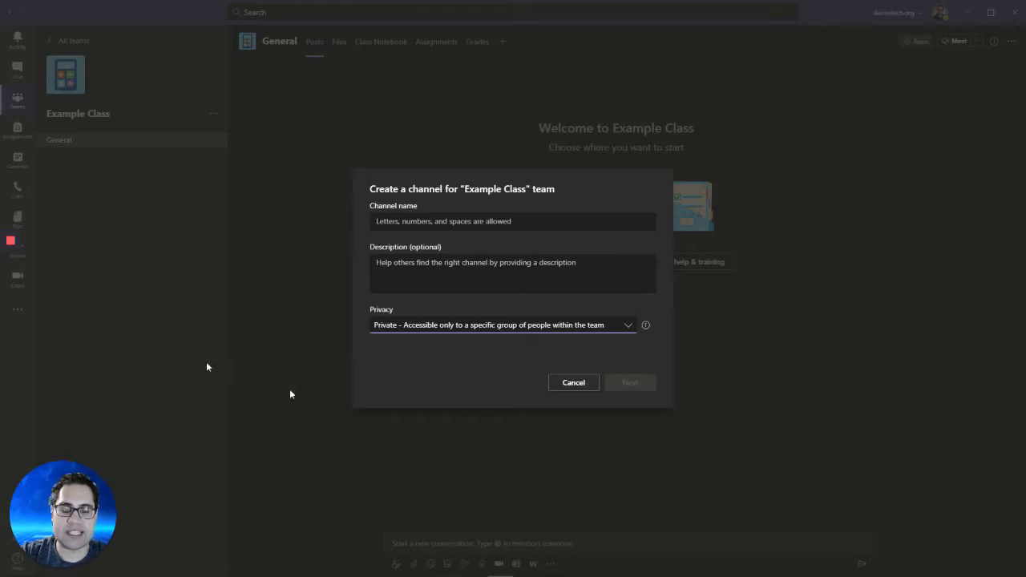
left_click(571, 386)
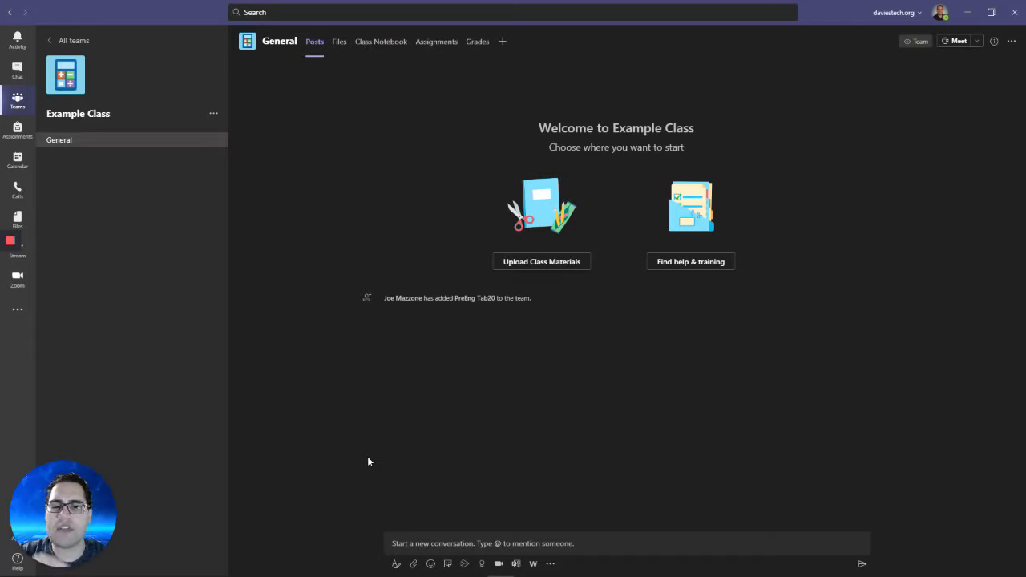
left_click_drag(377, 298, 517, 313)
left_click(483, 407)
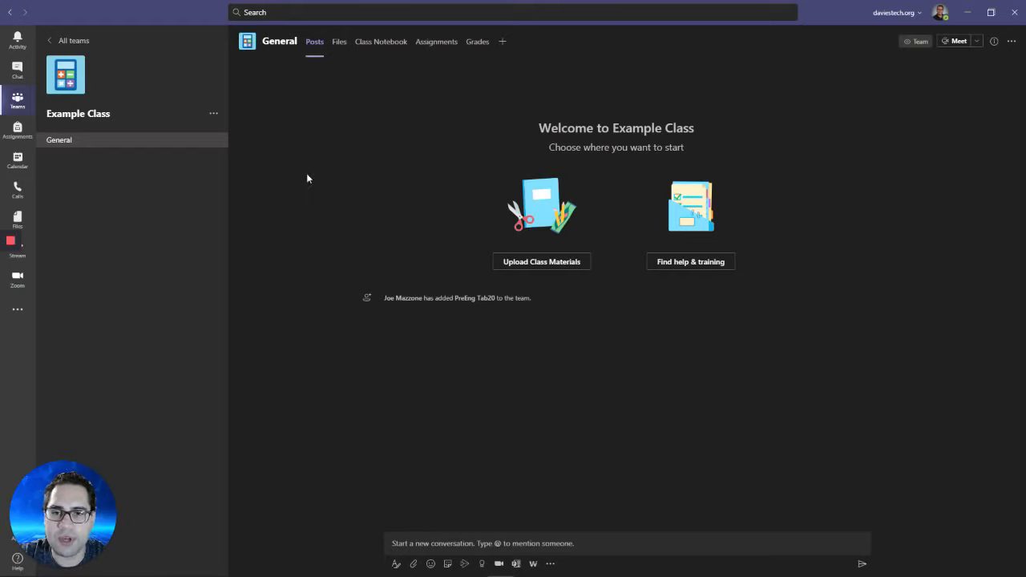
Start a formatted post in the General channel, mark it as important and change its type to Announcement.
left_click(419, 545)
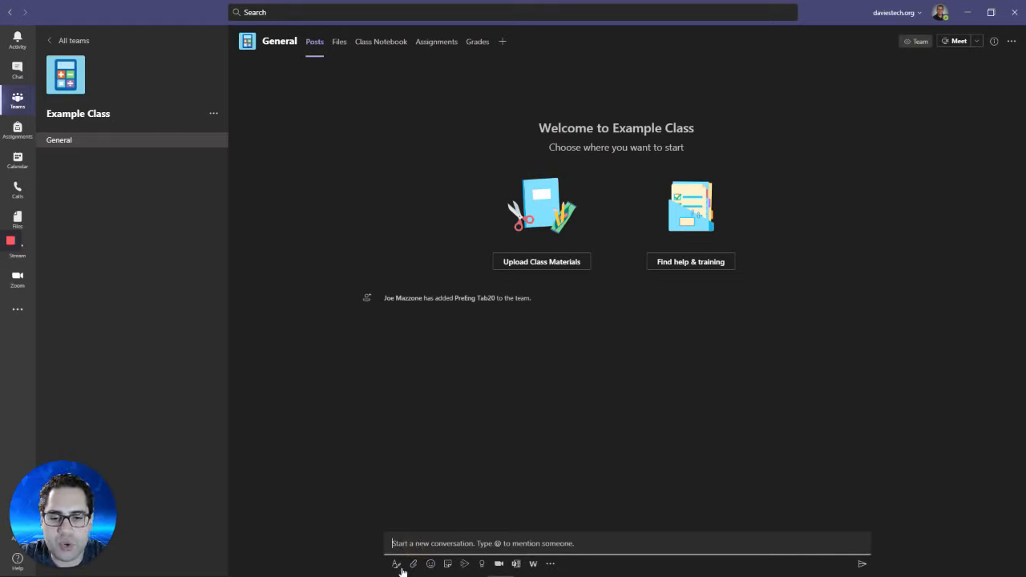
left_click(396, 566)
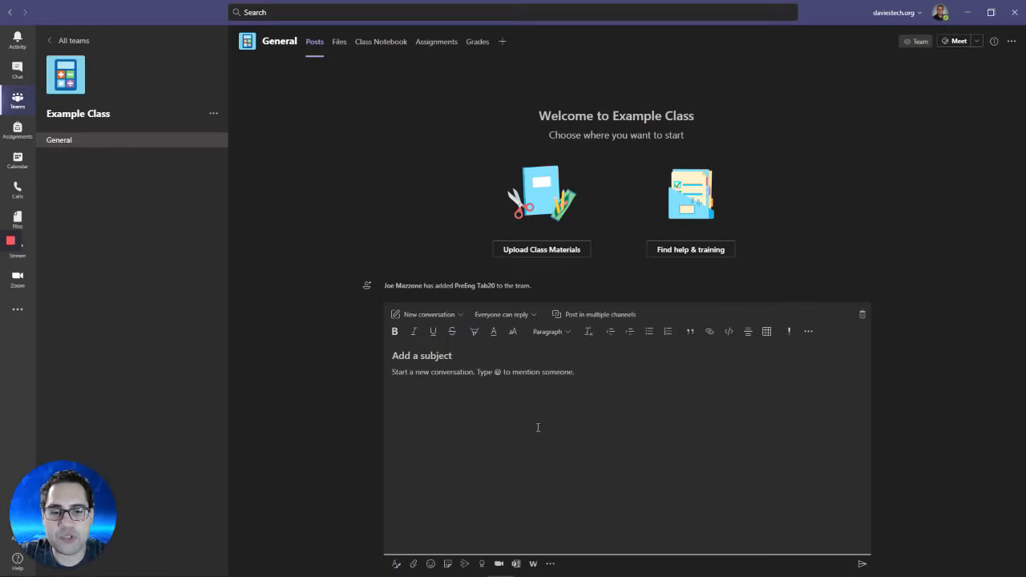
left_click(790, 336)
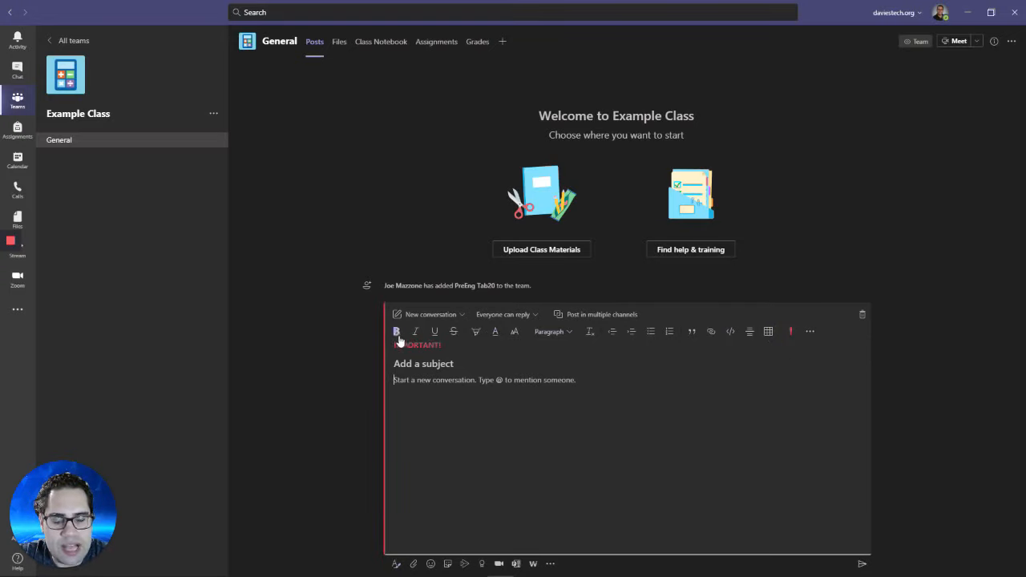
left_click(405, 362)
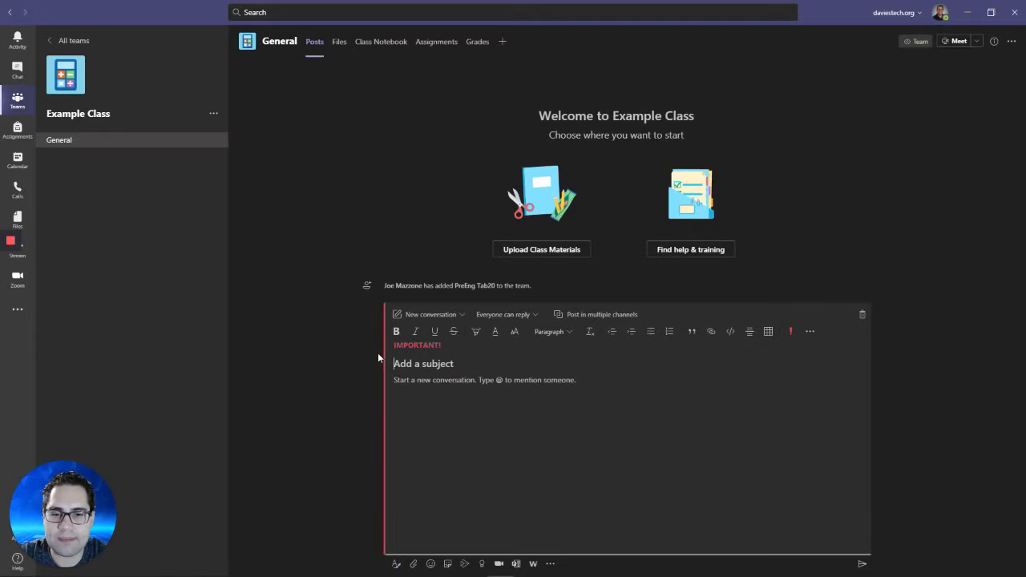
left_click(463, 316)
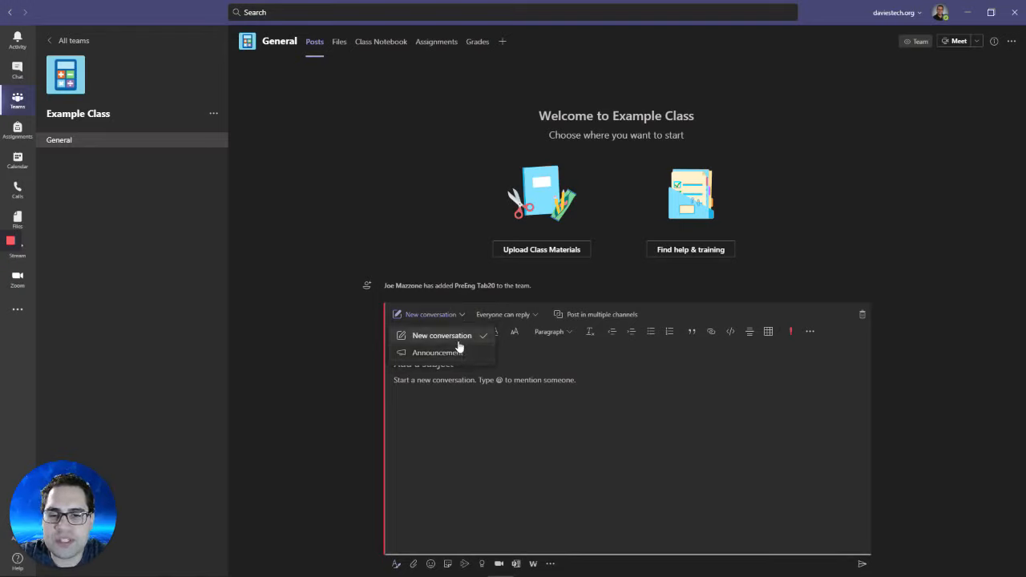
left_click(457, 354)
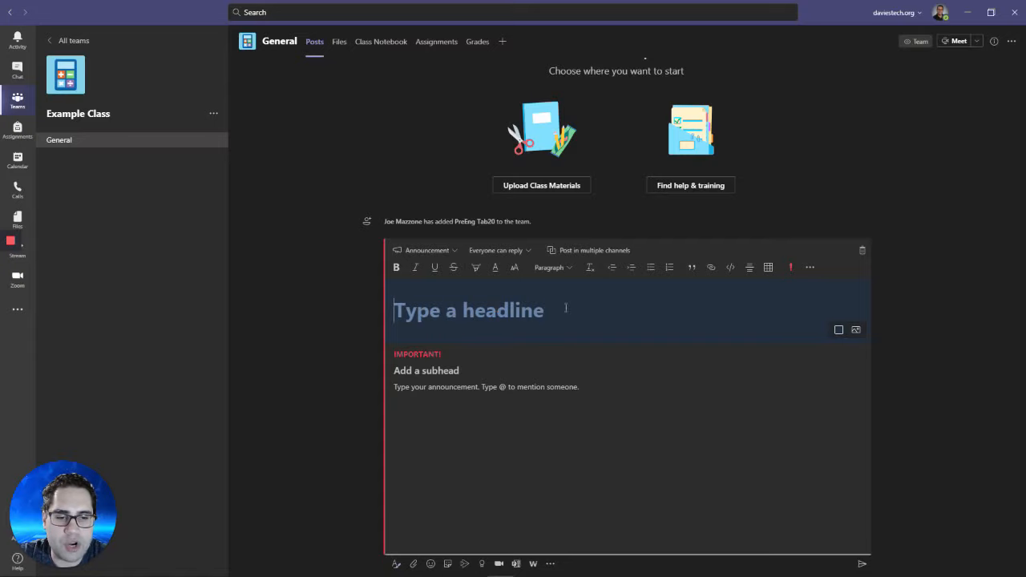
Check the announcement's headline image choices, who can reply and its post type.
left_click(856, 330)
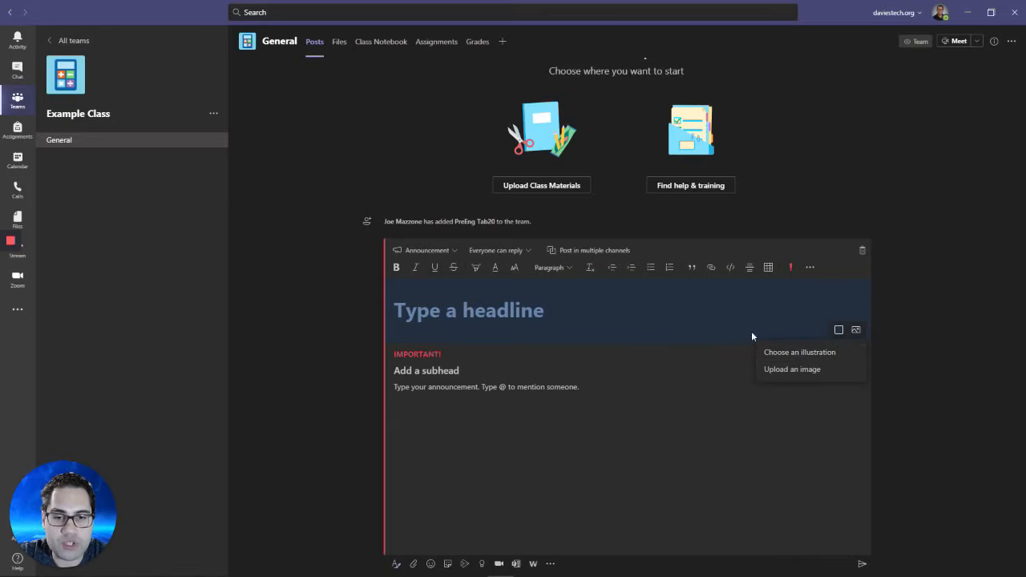
left_click(612, 369)
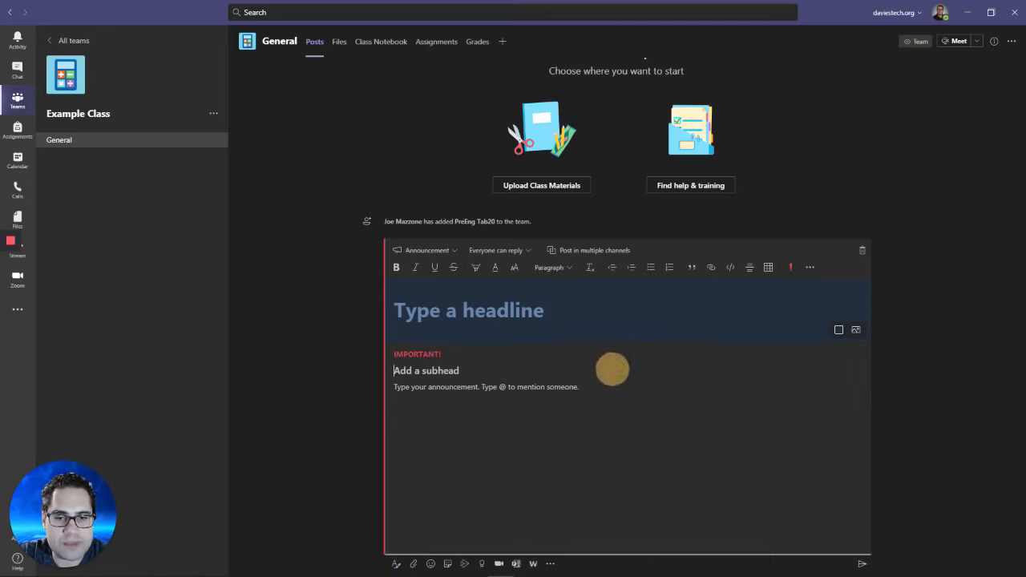
left_click(528, 253)
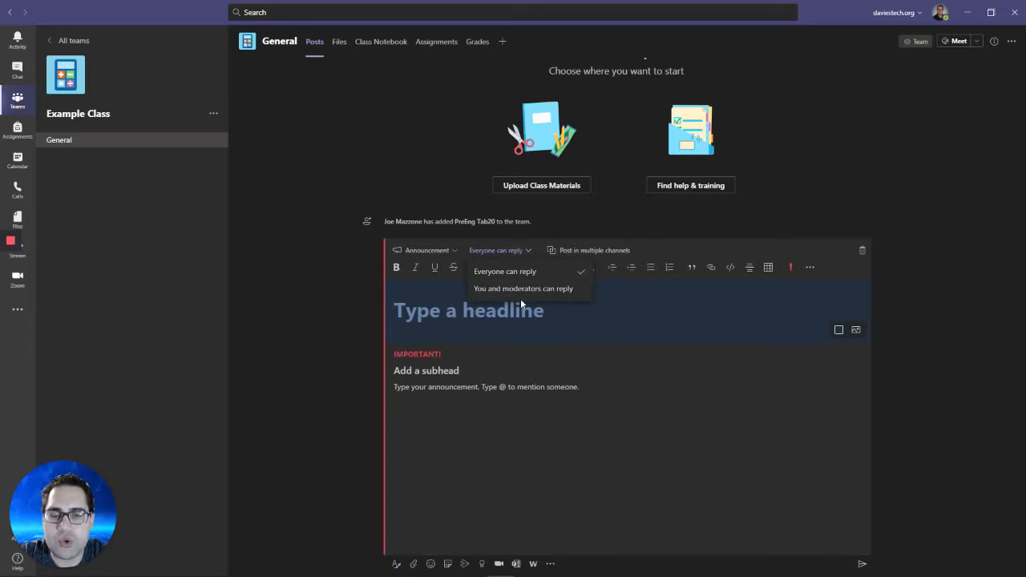
left_click(436, 250)
left_click(492, 385)
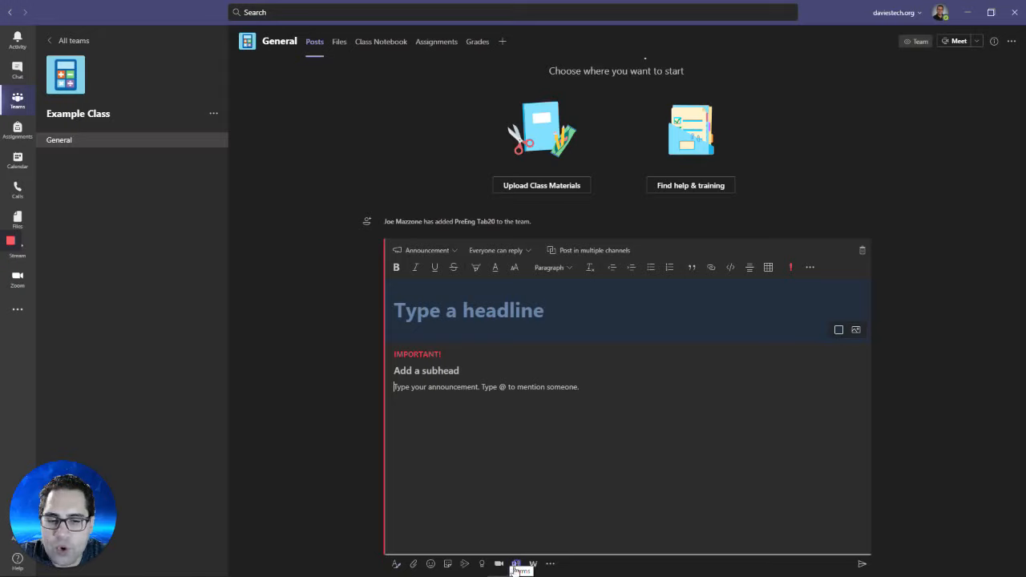
View the apps and the meeting options that can be added to the post.
left_click(550, 562)
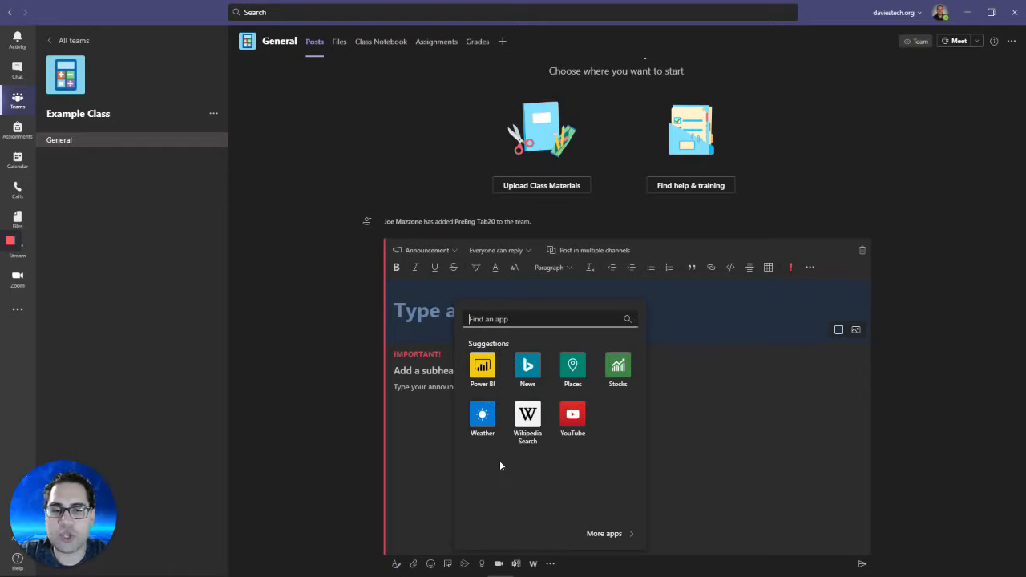
left_click(499, 565)
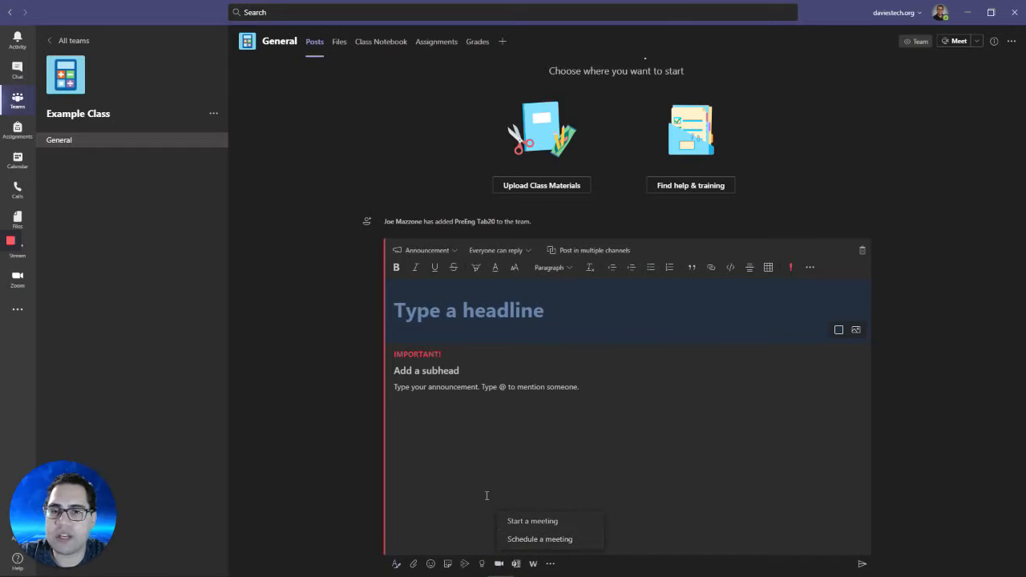
left_click(459, 417)
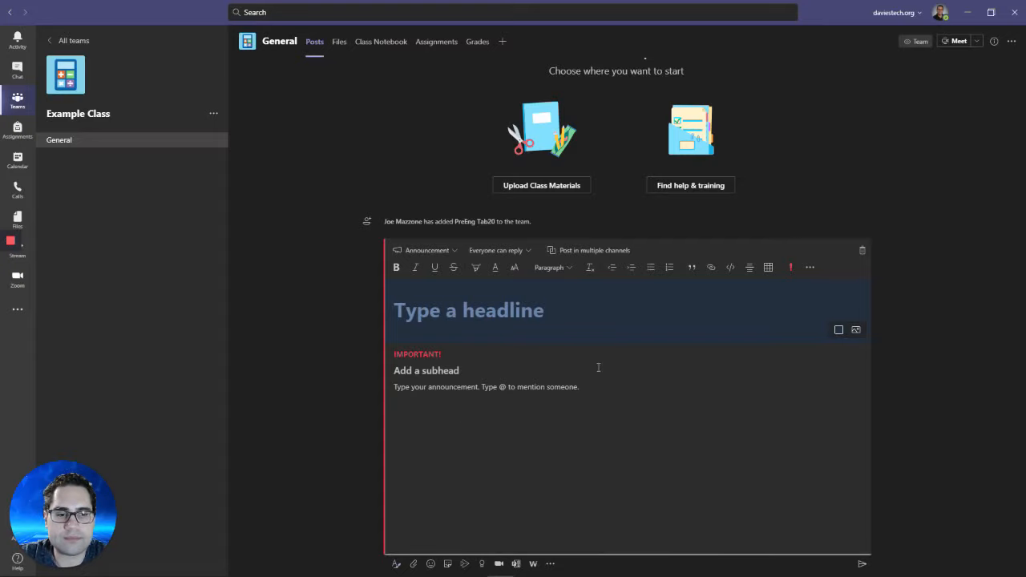
left_click(848, 195)
View the General channel's files and check the options for creating and uploading files or folders.
left_click(339, 42)
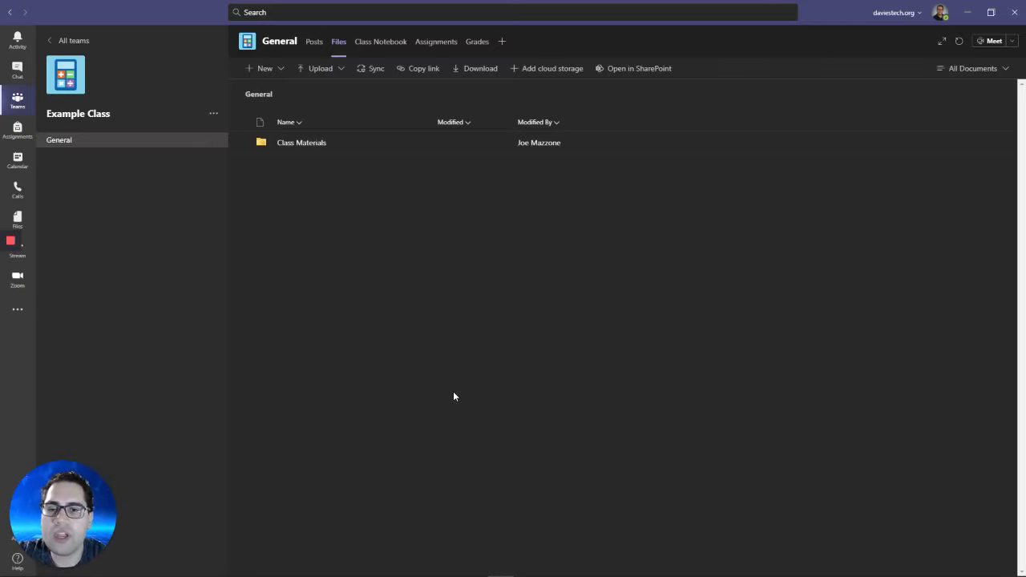
left_click(282, 71)
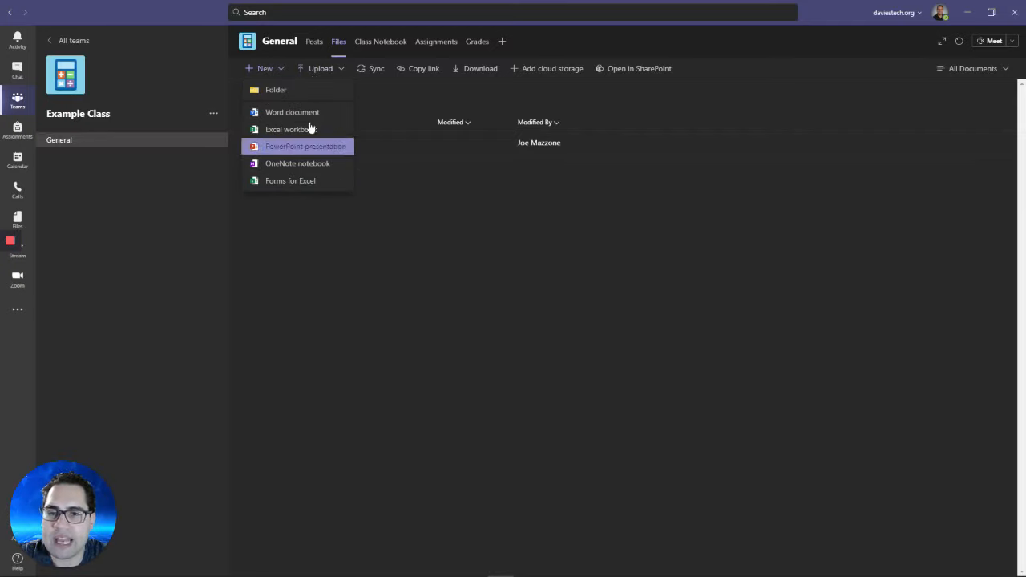
left_click(335, 71)
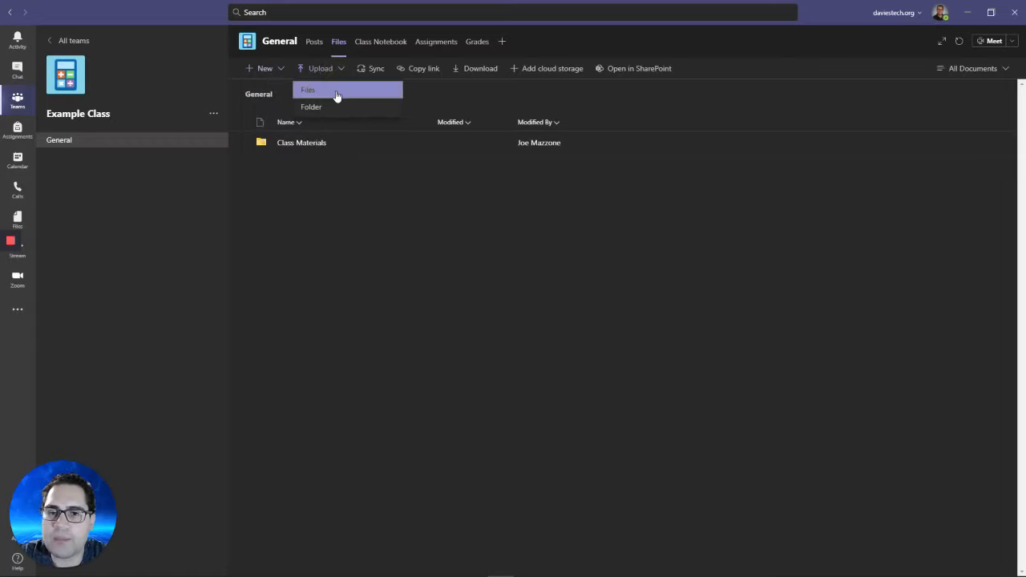
left_click(400, 158)
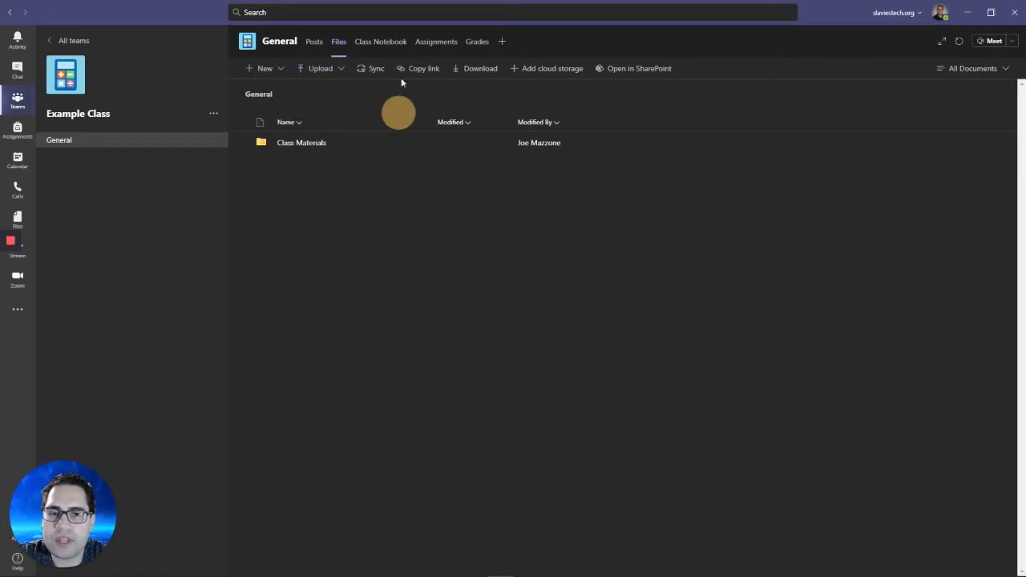
left_click(360, 233)
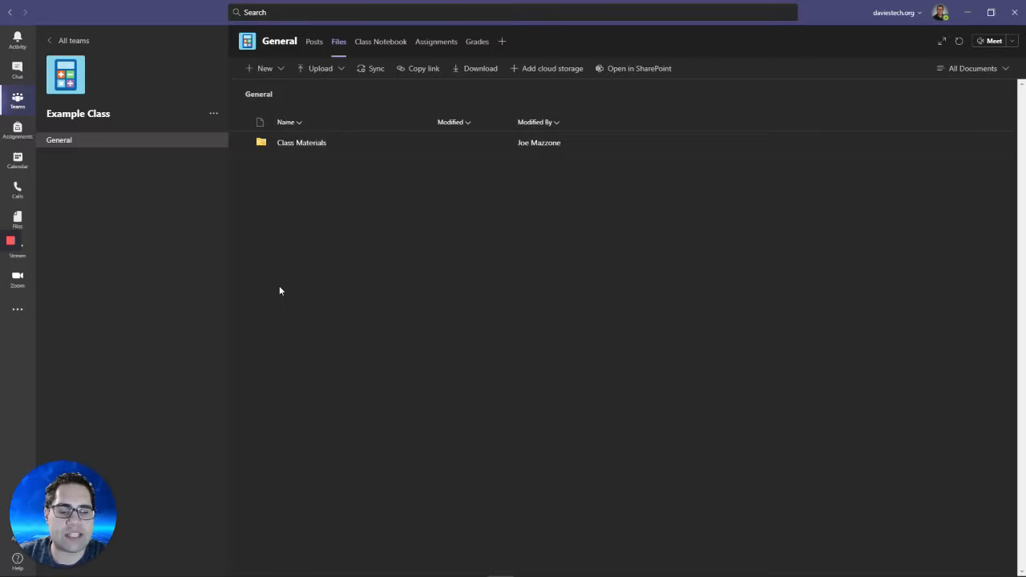
Start setting up a blank OneNote Class Notebook and review the spaces it would include.
left_click(373, 40)
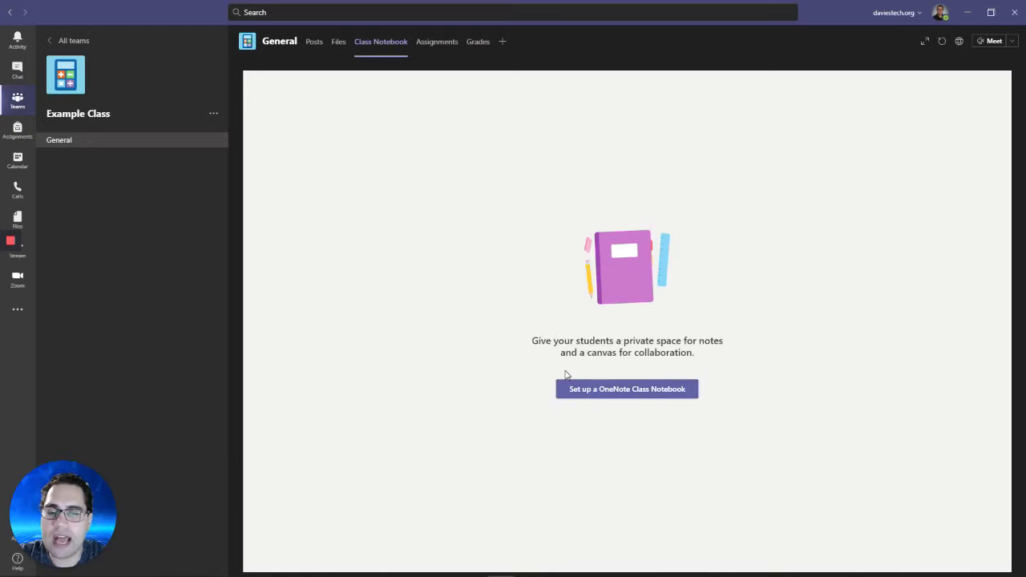
left_click(582, 390)
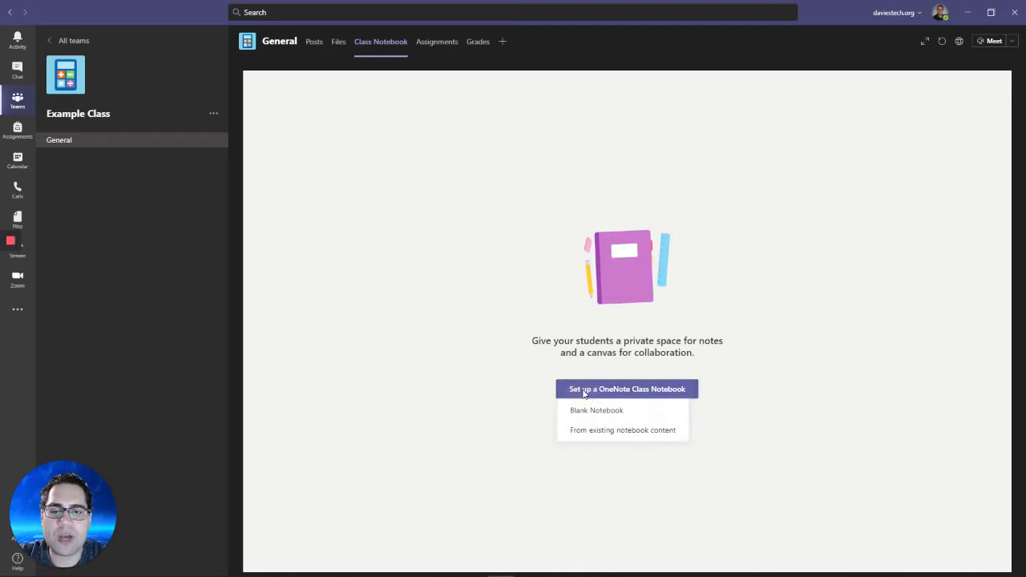
left_click(584, 413)
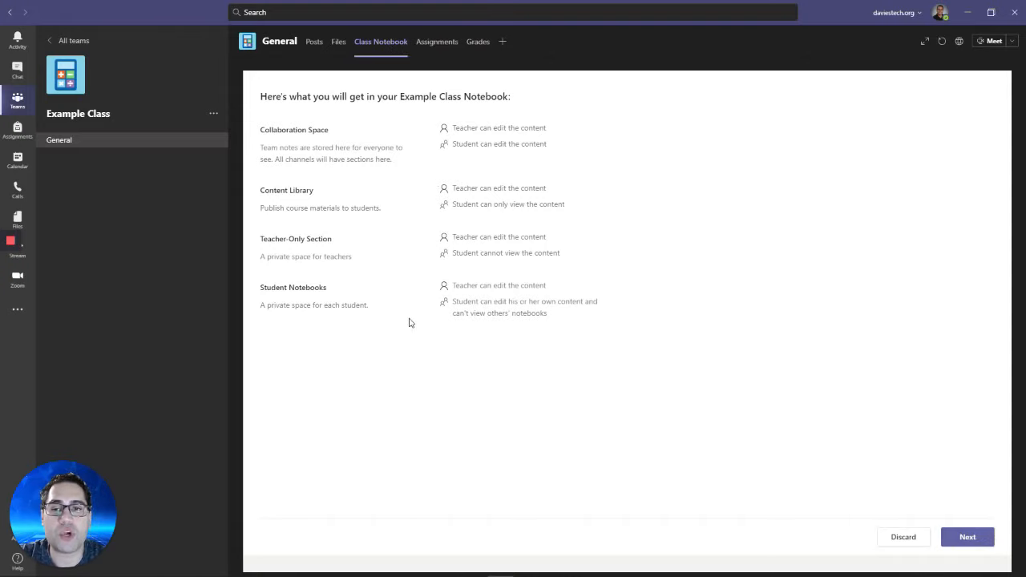
Get started with the class's assignments, look through the Forms quizzes offered for a new quiz and cancel the selection.
left_click(429, 48)
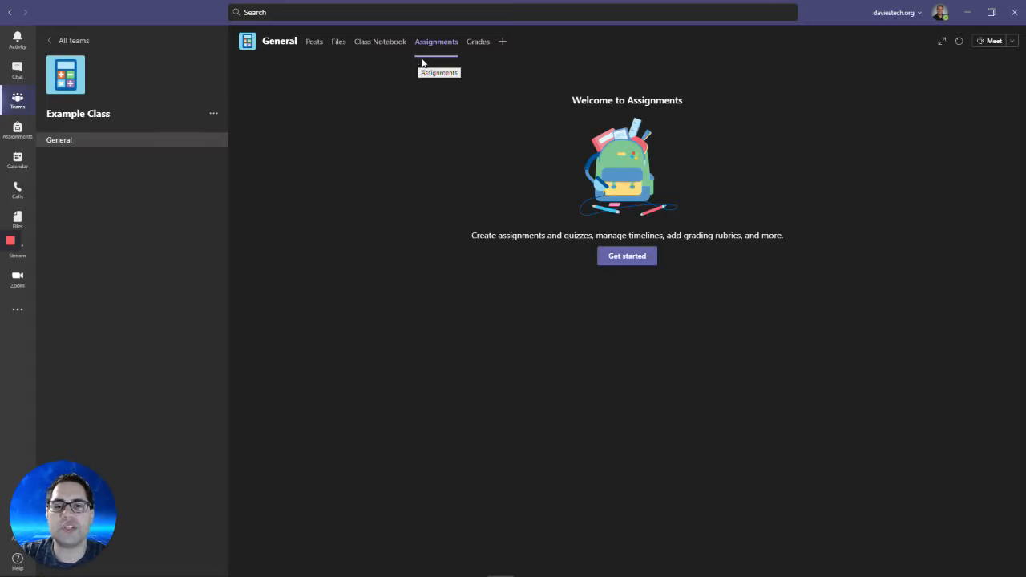
left_click(629, 256)
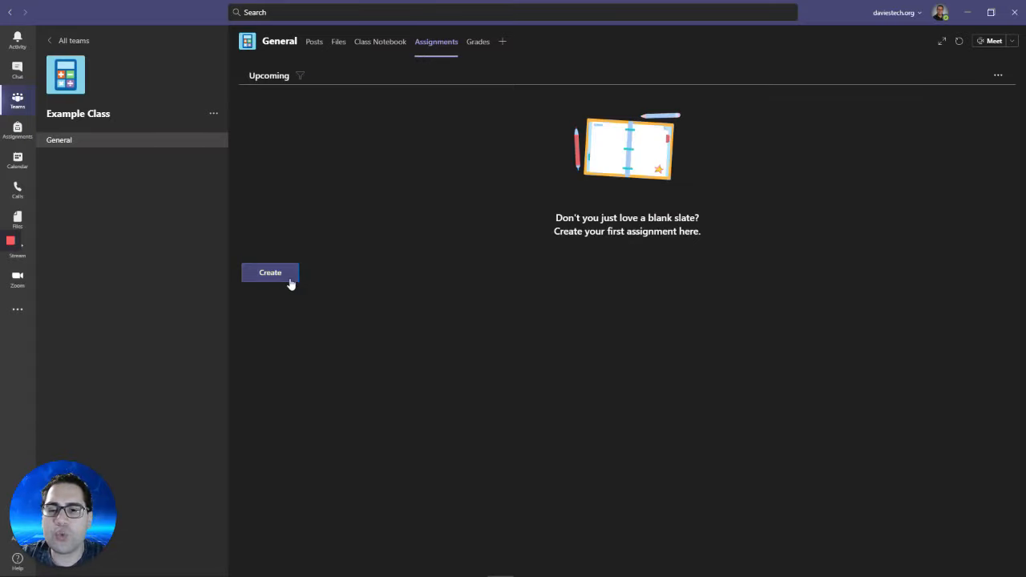
left_click(291, 283)
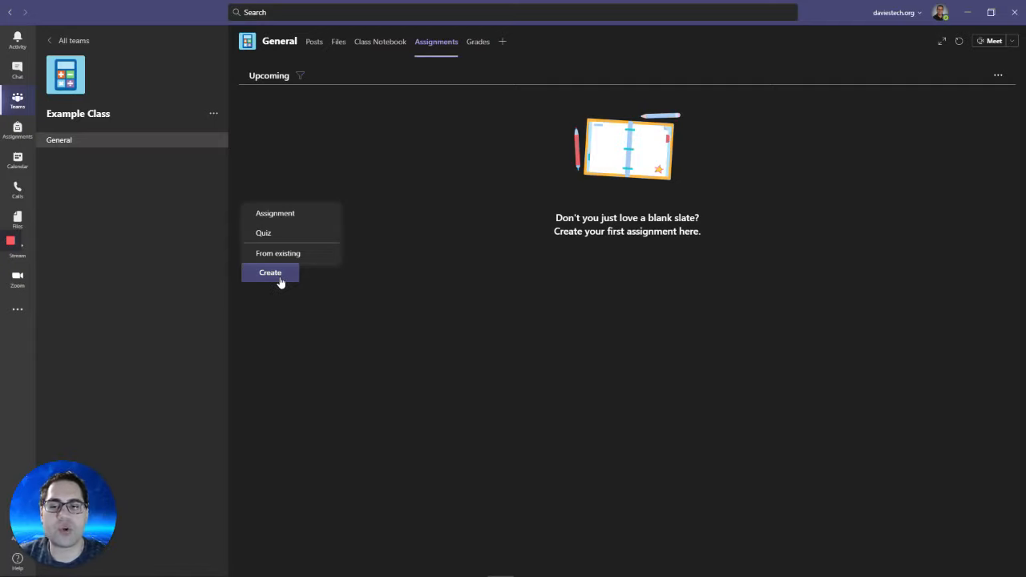
left_click(299, 233)
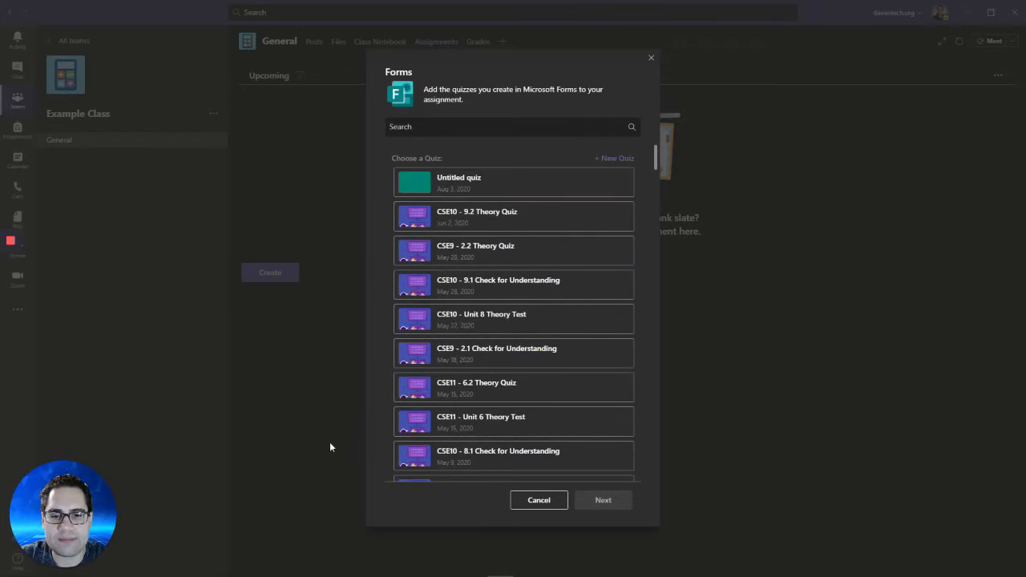
left_click(467, 125)
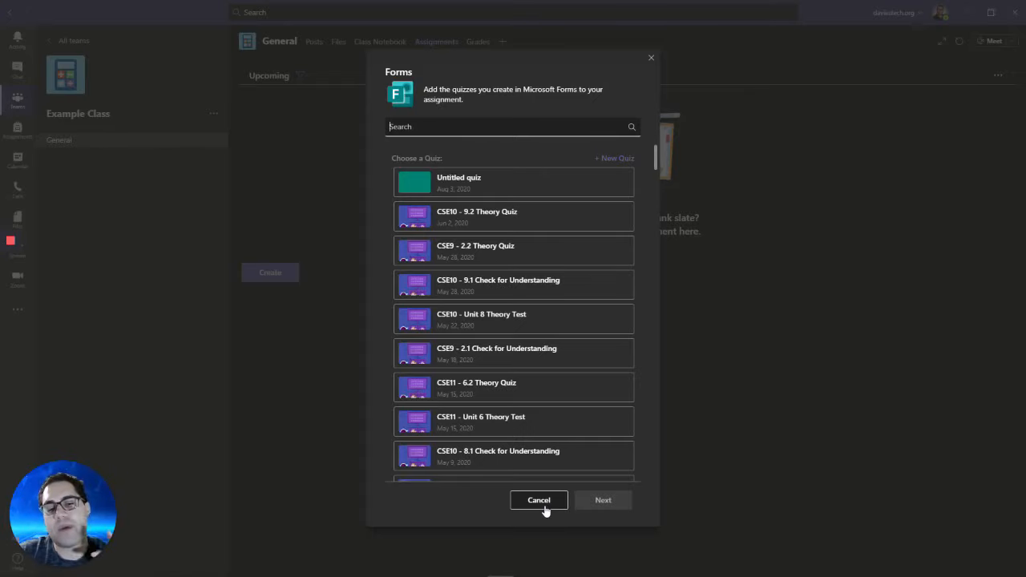
left_click(541, 504)
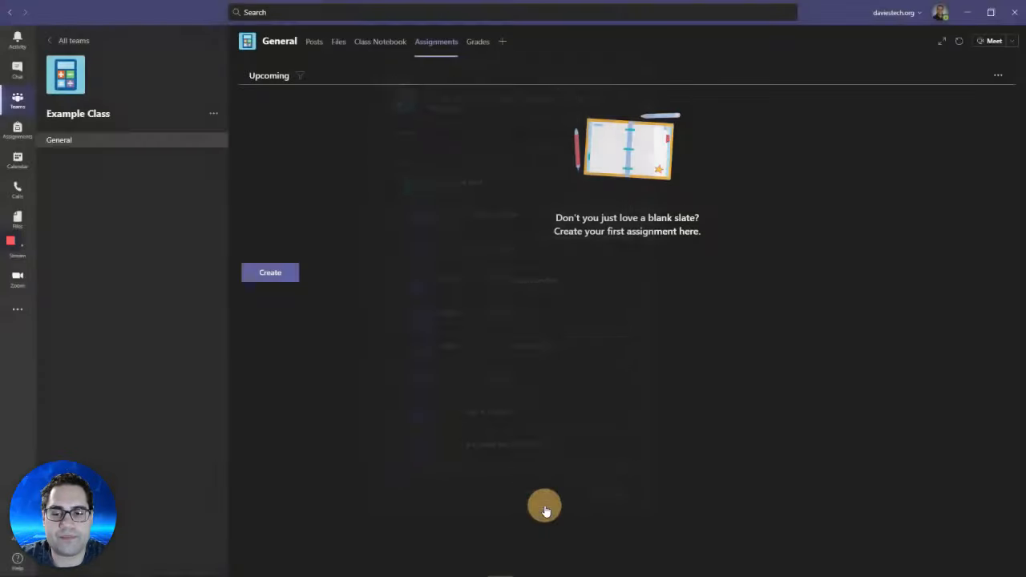
Create a new assignment for the class and title it "Assignment 1.1 -".
left_click(286, 273)
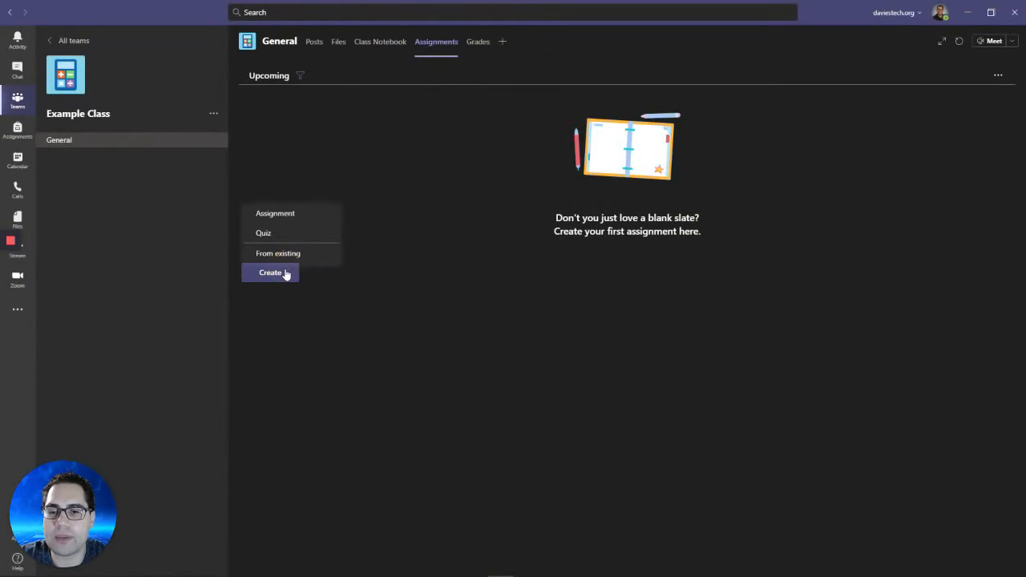
left_click(301, 223)
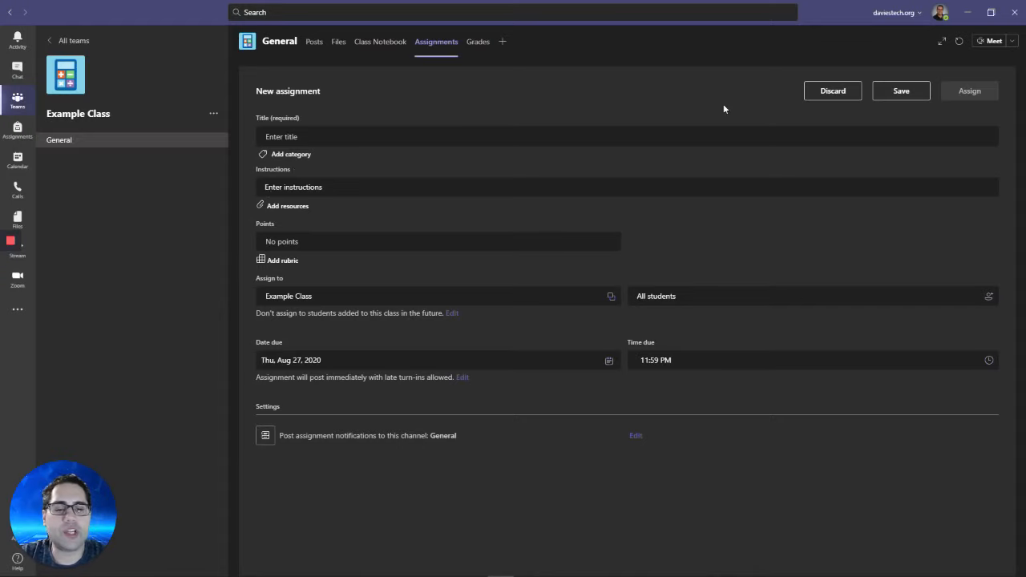
left_click(285, 141)
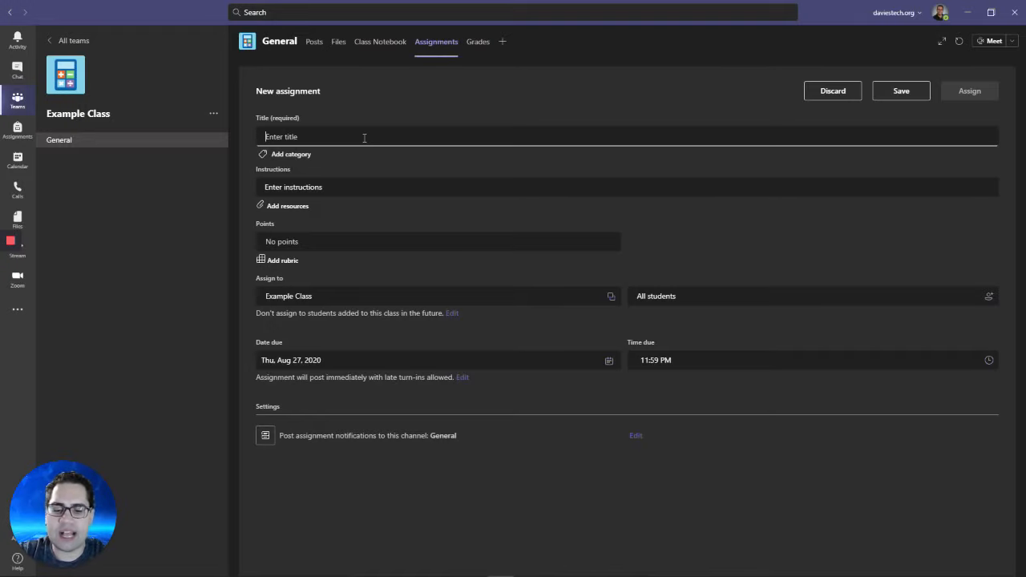
type("Assignment")
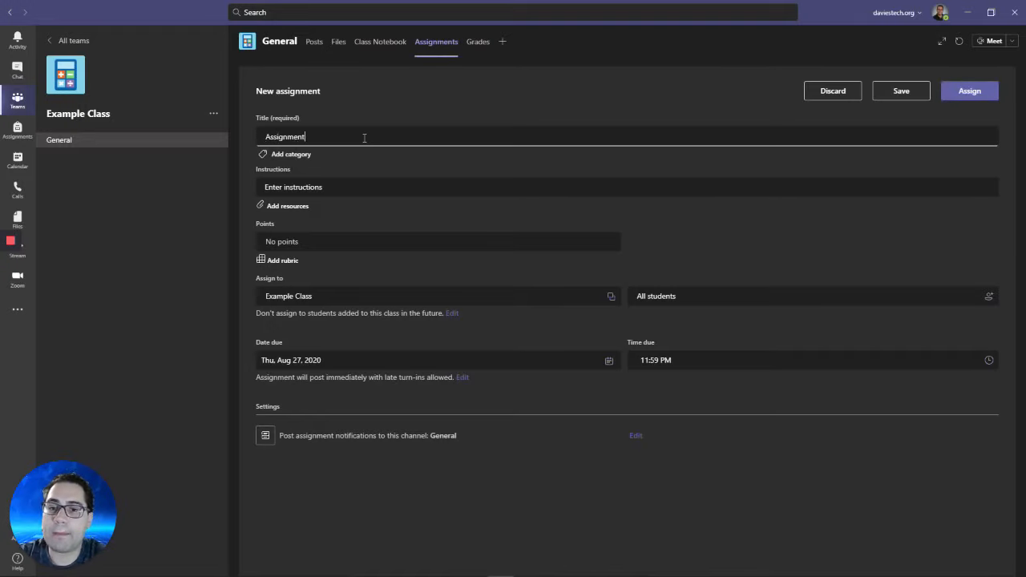
type(" 1")
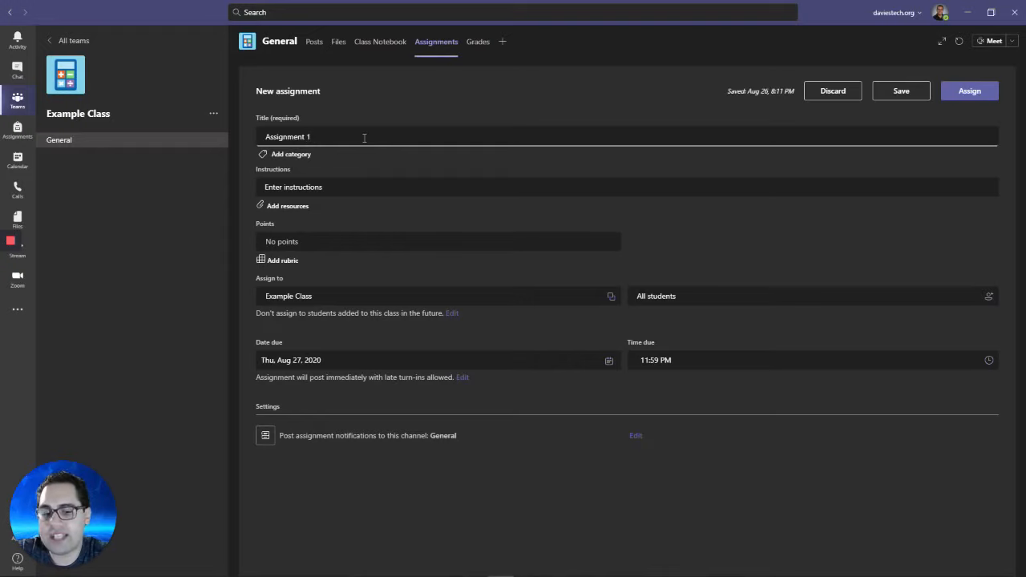
type(".")
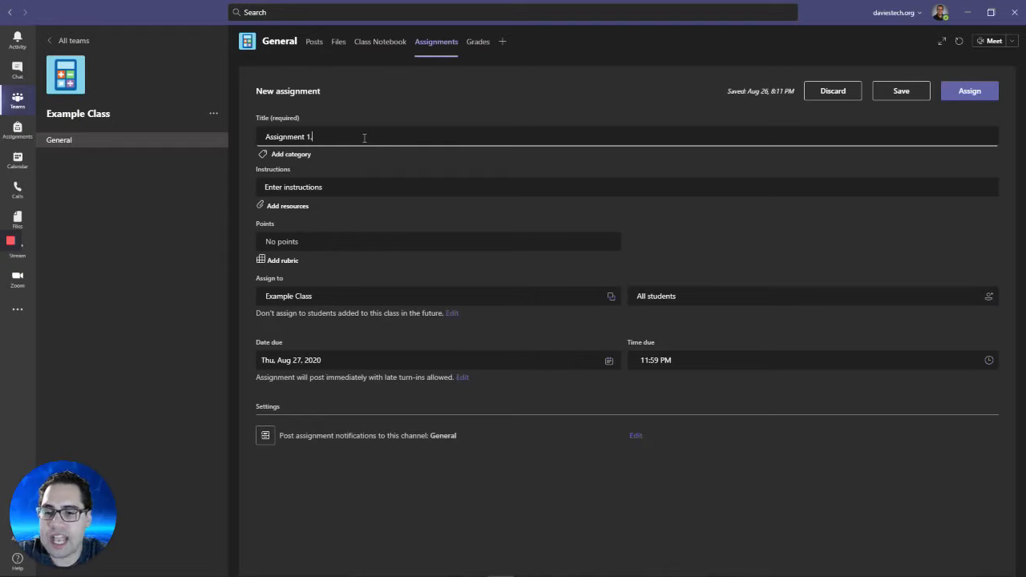
type("1 -")
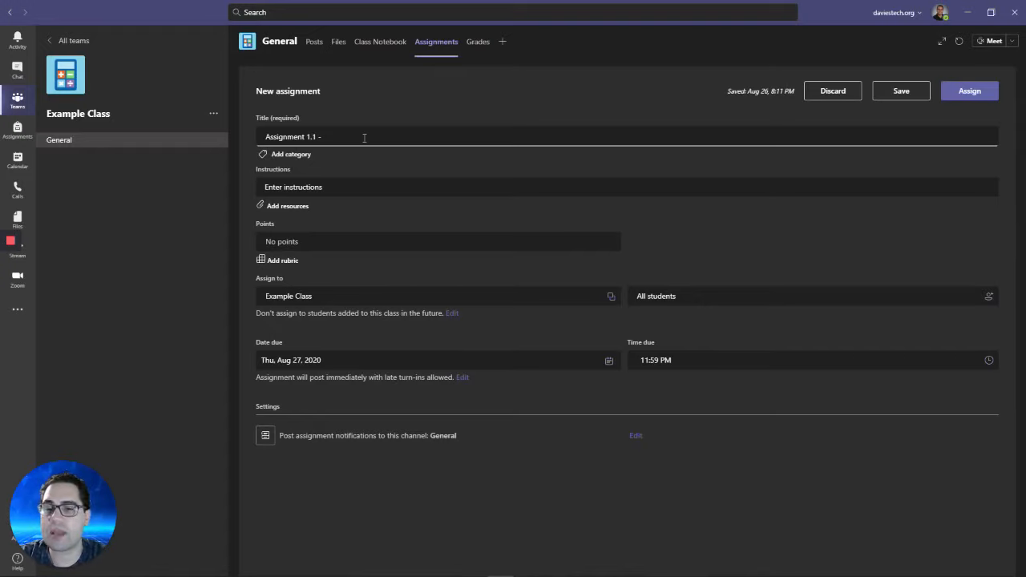
Add the category "Unit 1" to the assignment.
left_click(286, 157)
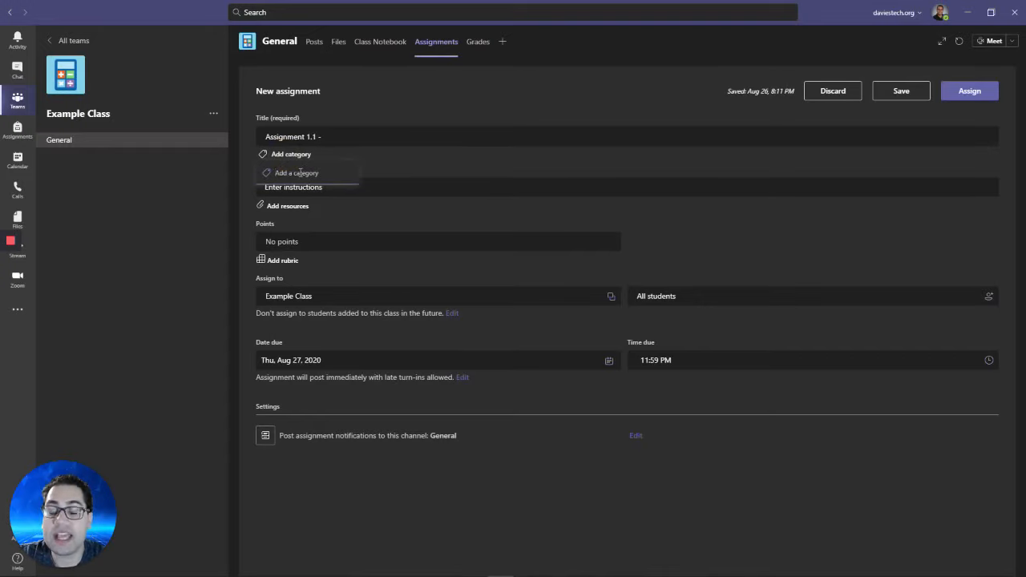
left_click(319, 136)
left_click_drag(319, 137, 258, 134)
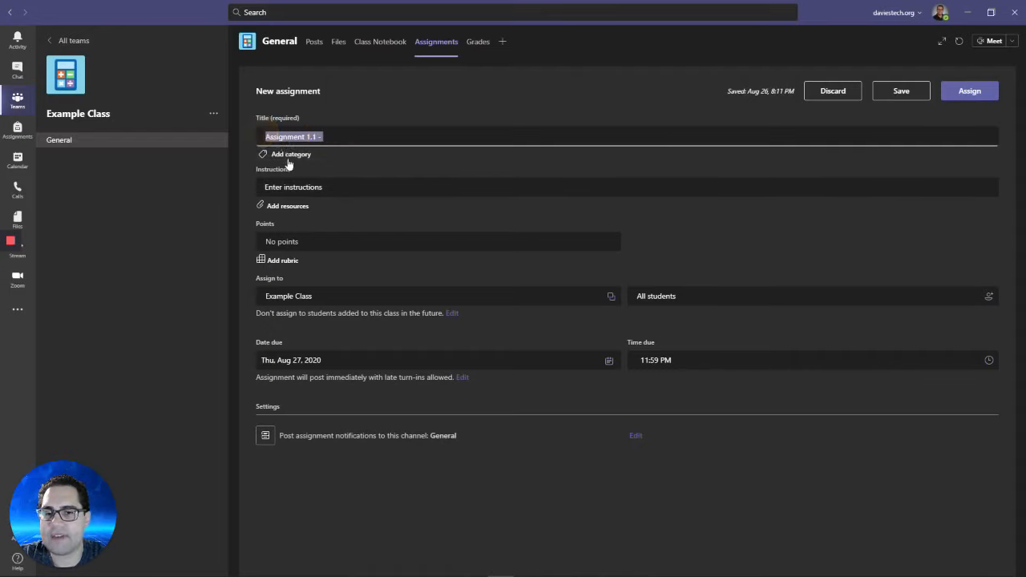
left_click(288, 160)
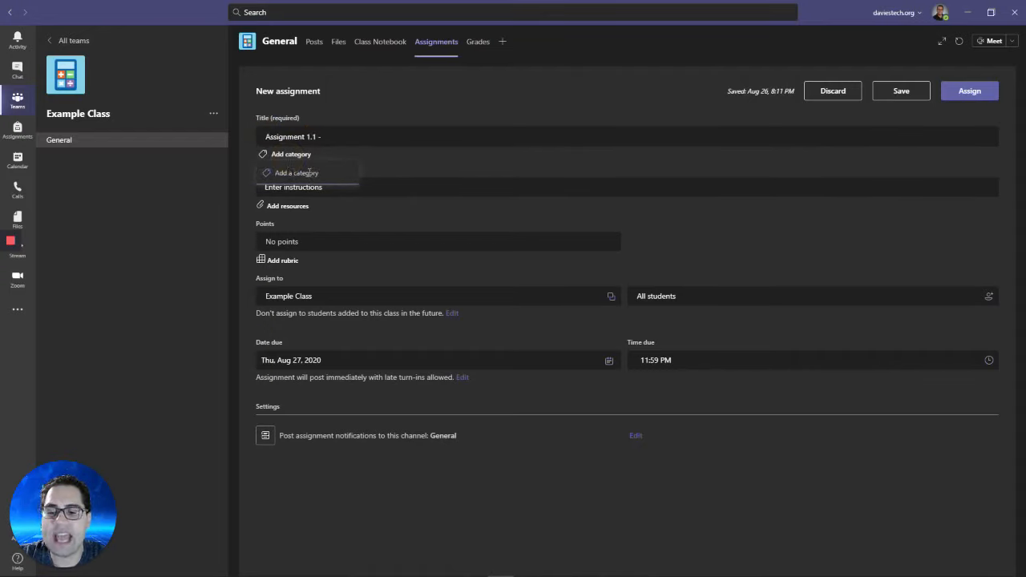
type("Unit 1")
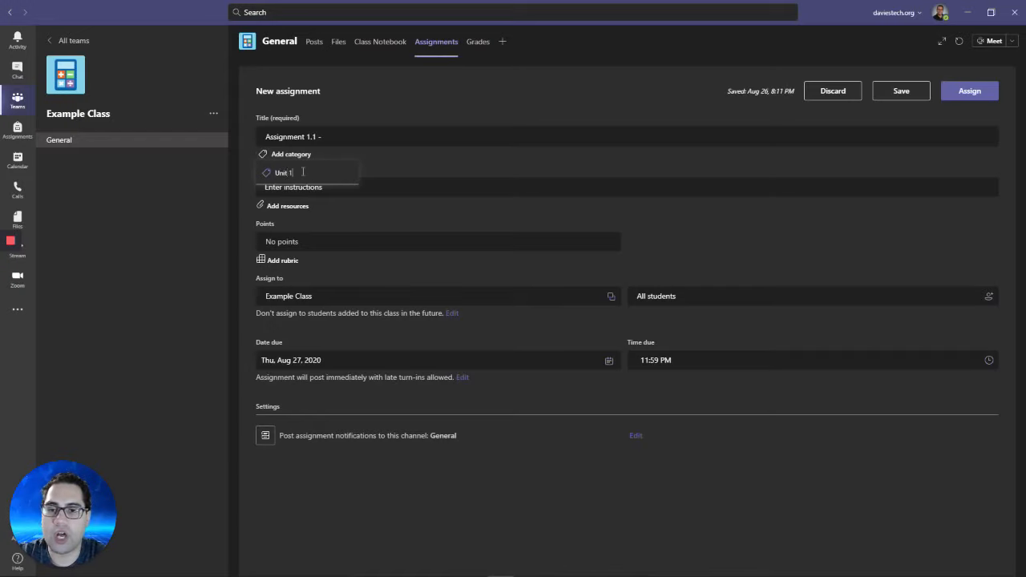
key("Return")
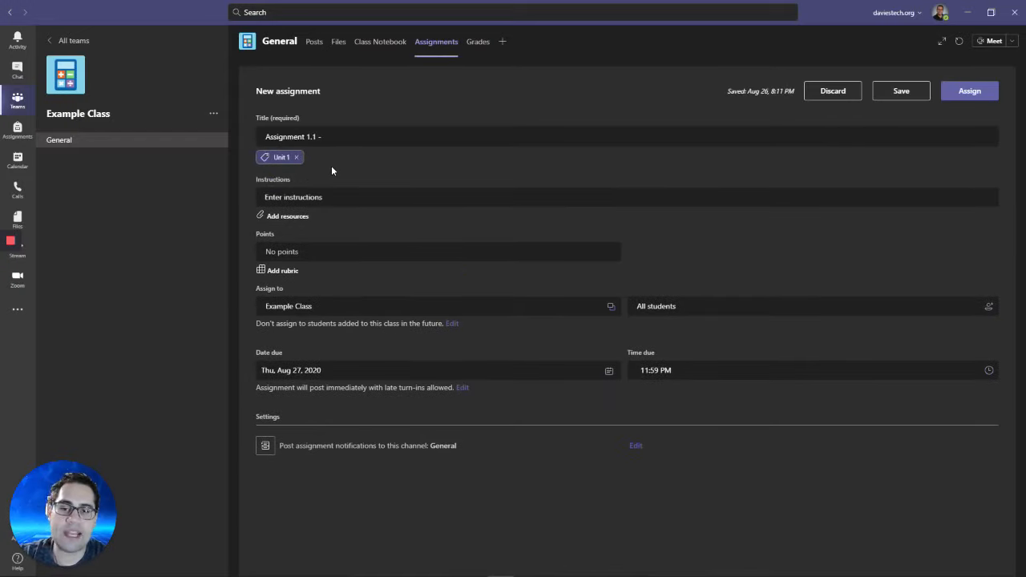
Check the instructions formatting options and the resource sources, including web links, OneDrive and files uploaded from the device.
left_click(277, 194)
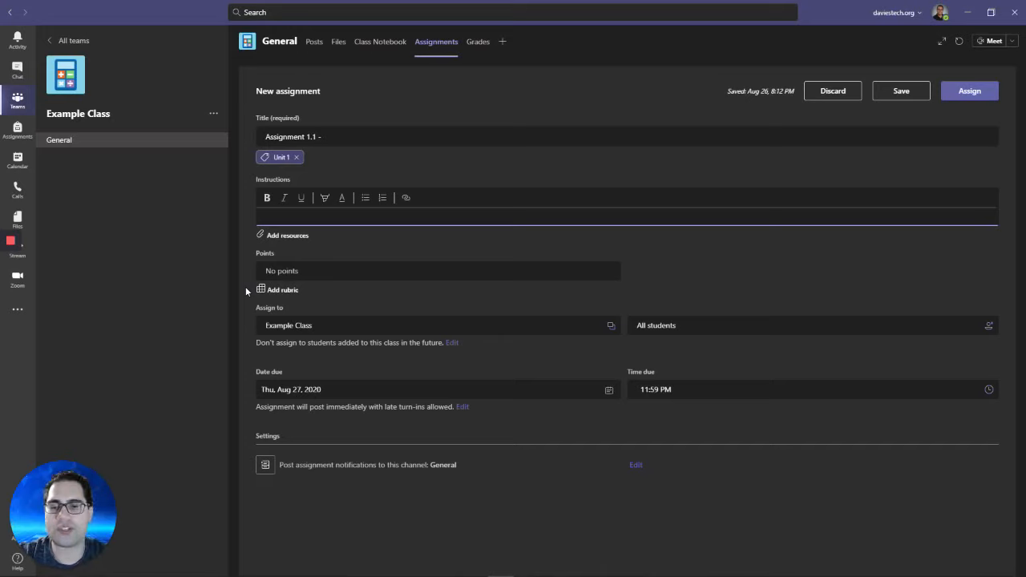
left_click(286, 250)
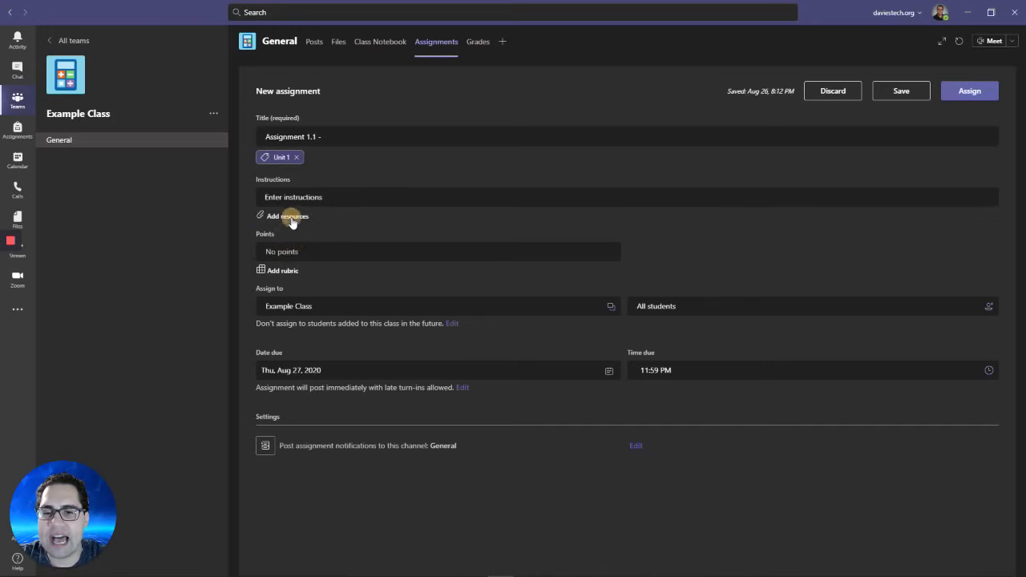
left_click(290, 216)
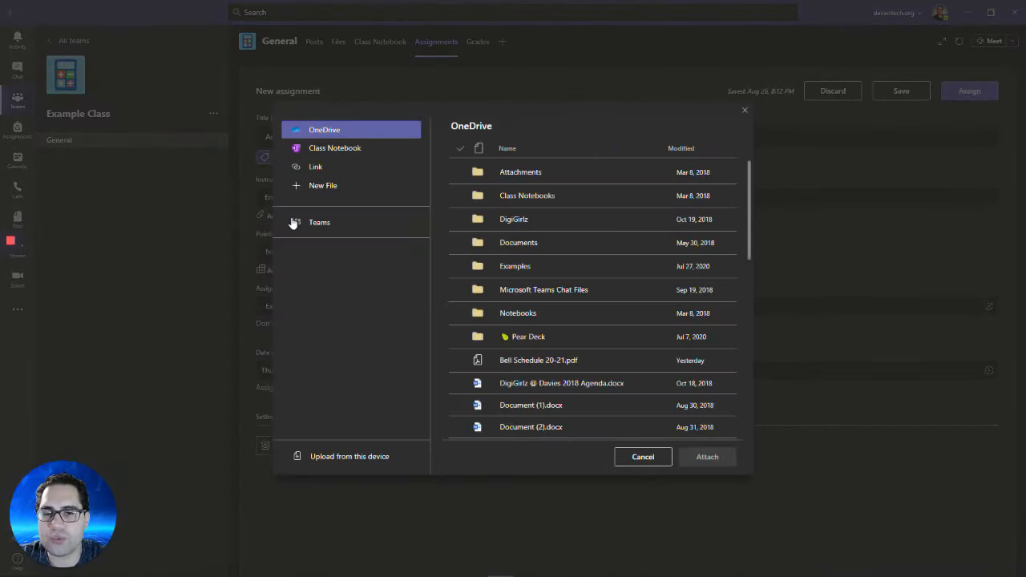
left_click(318, 169)
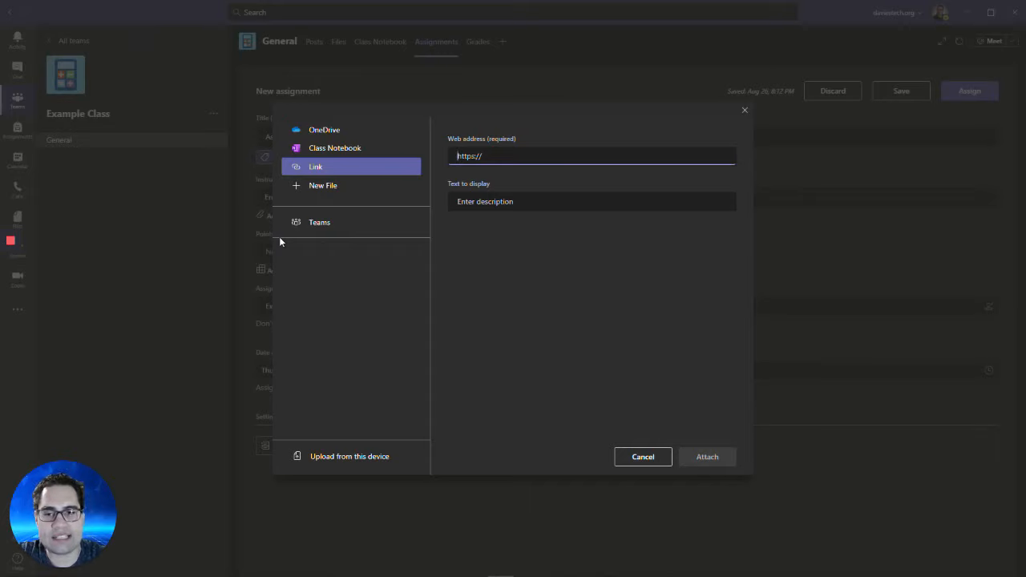
left_click(304, 137)
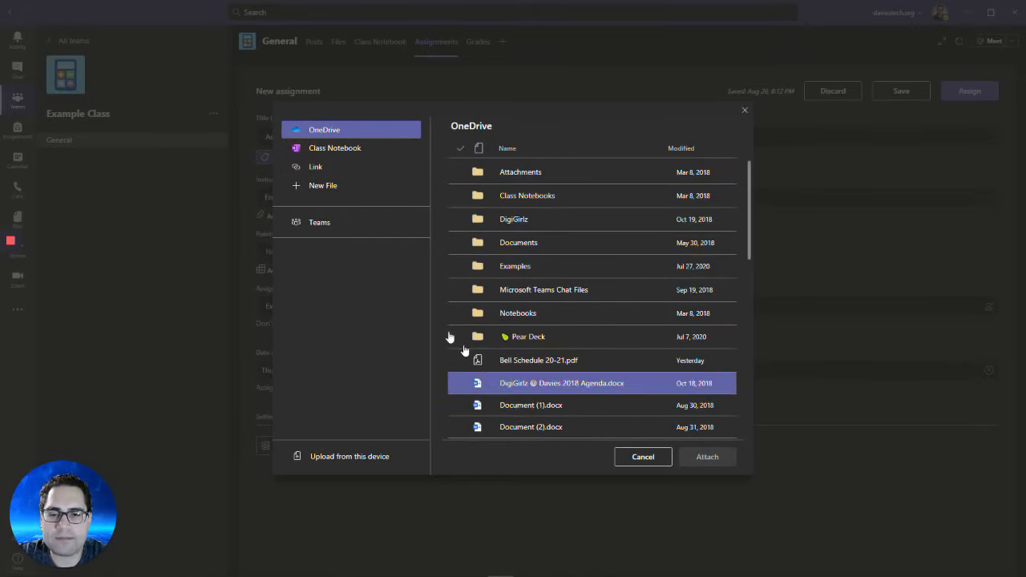
left_click(335, 456)
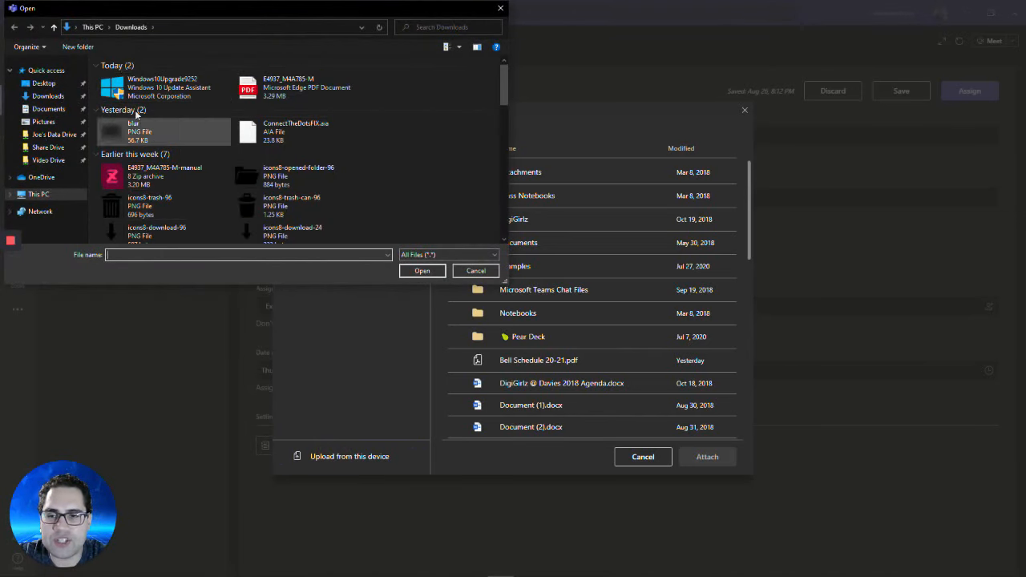
left_click(503, 7)
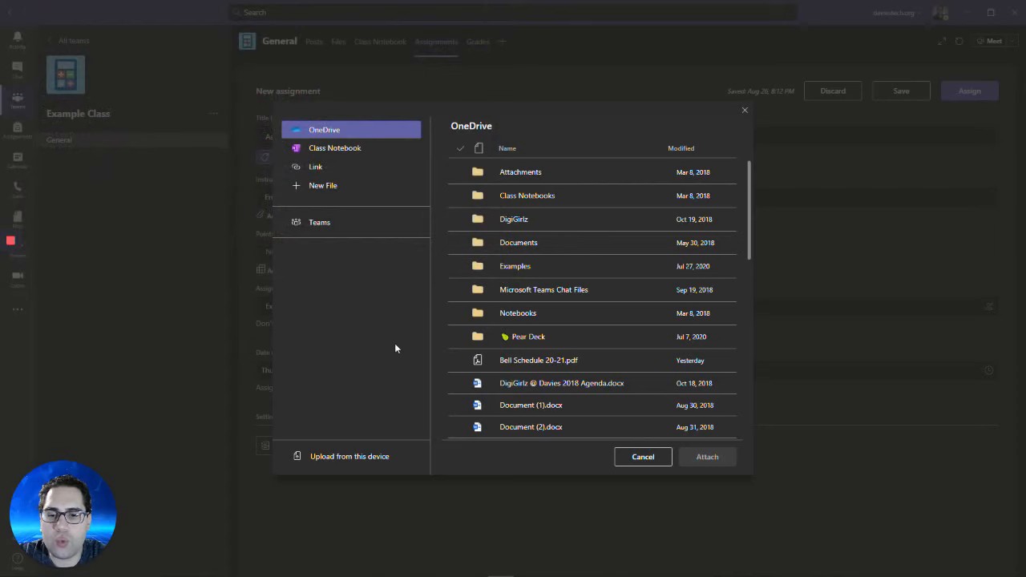
Attach Document (1).docx from OneDrive to the assignment and let students edit their own copy.
left_click(480, 407)
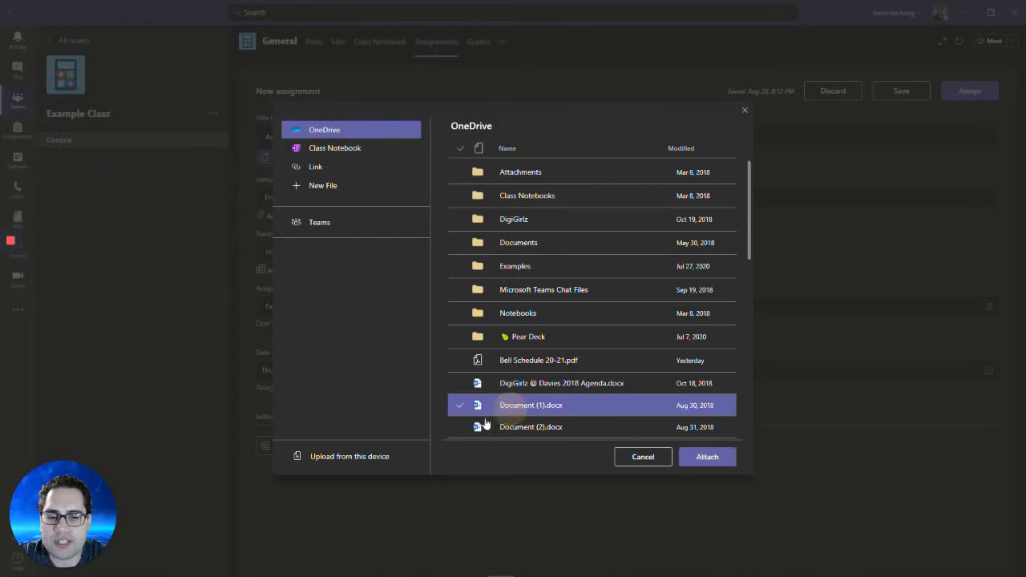
left_click(709, 459)
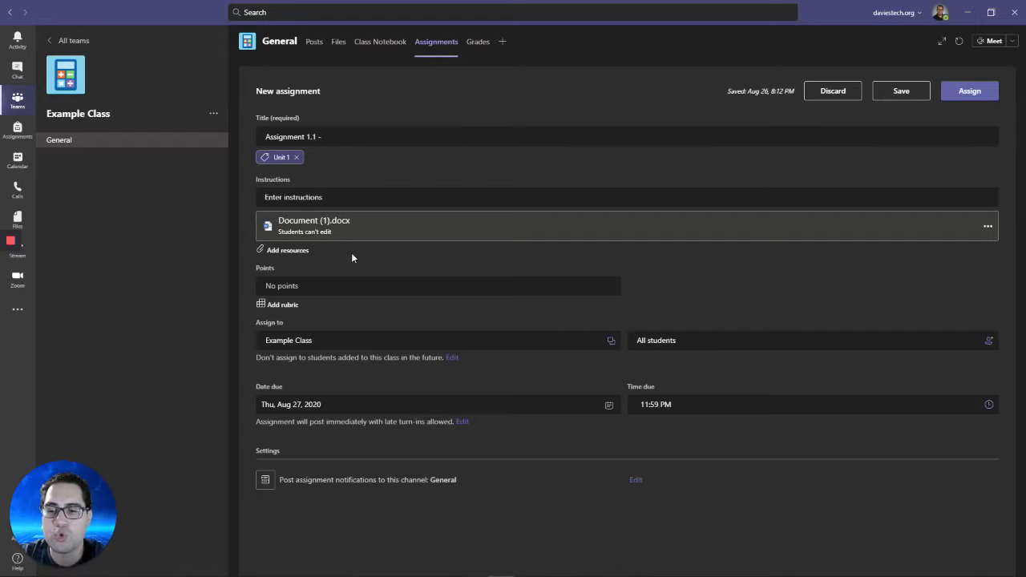
left_click(988, 229)
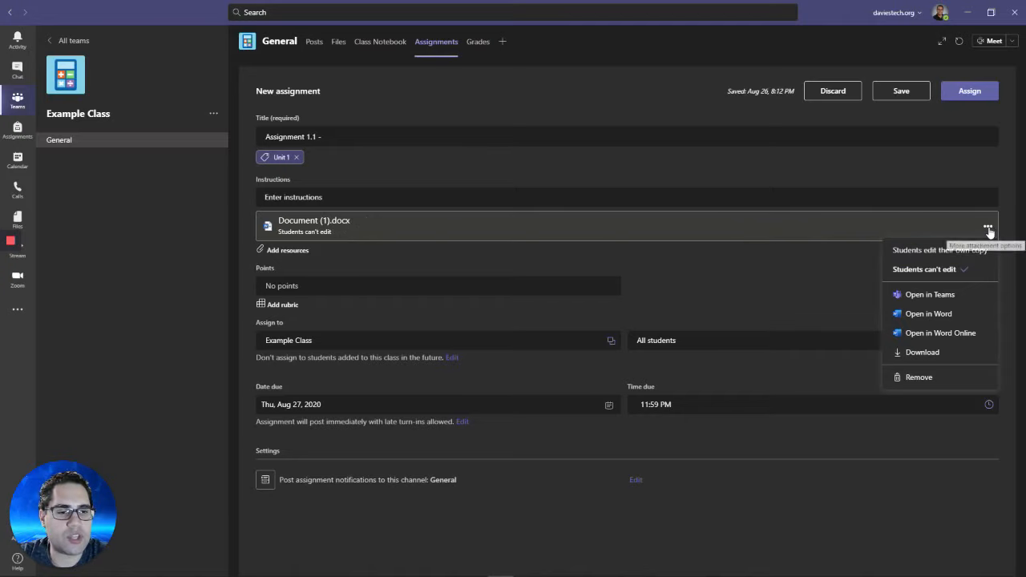
left_click(922, 258)
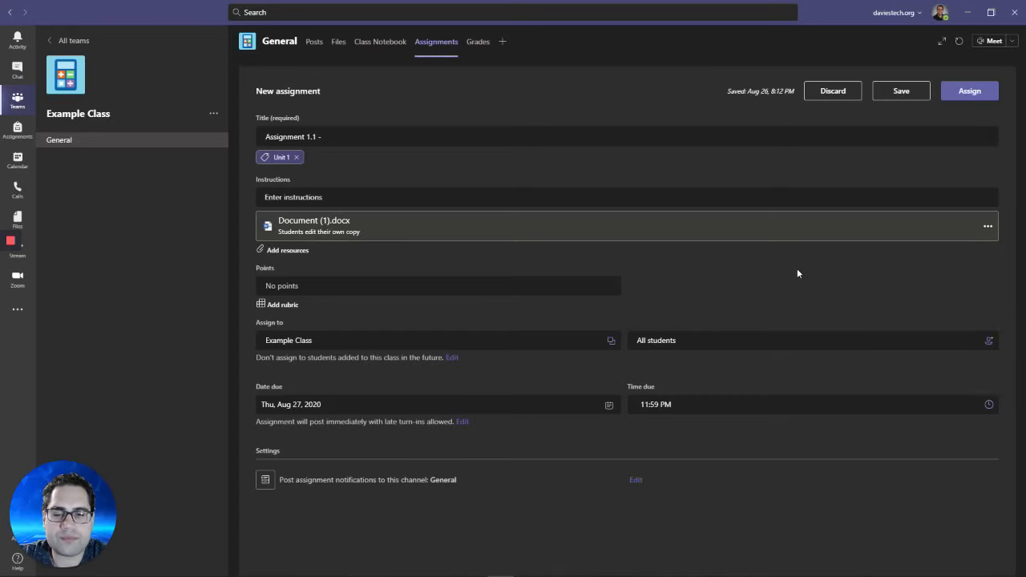
Attach a new PowerPoint presentation named "Example" to the assignment and let students edit their own copy.
left_click(293, 250)
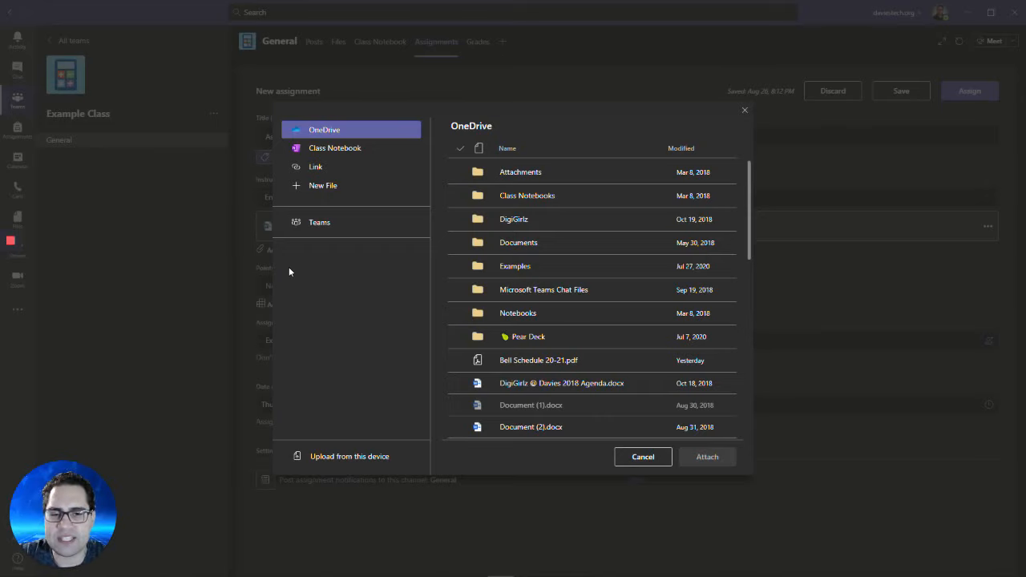
left_click(323, 187)
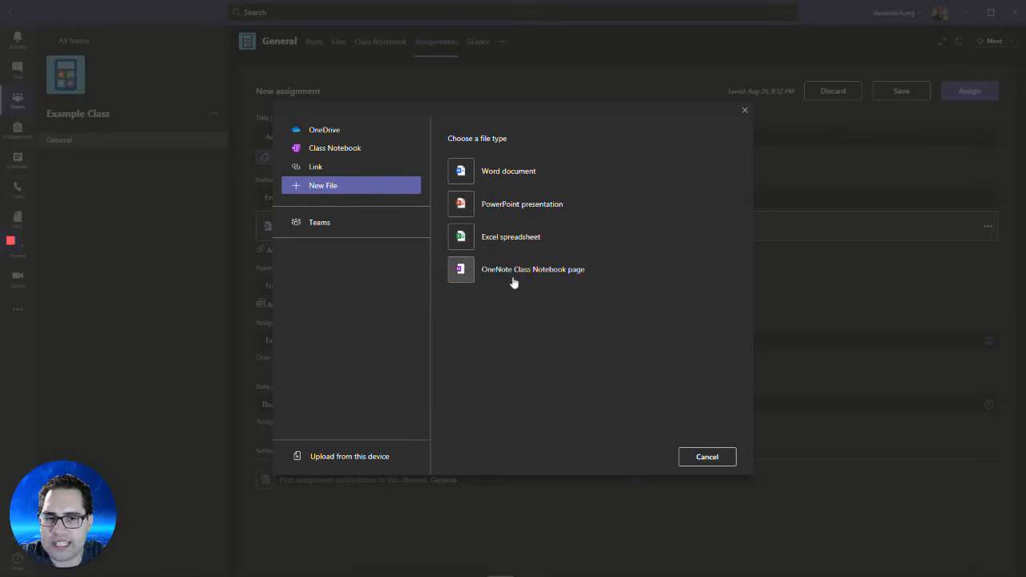
left_click(513, 207)
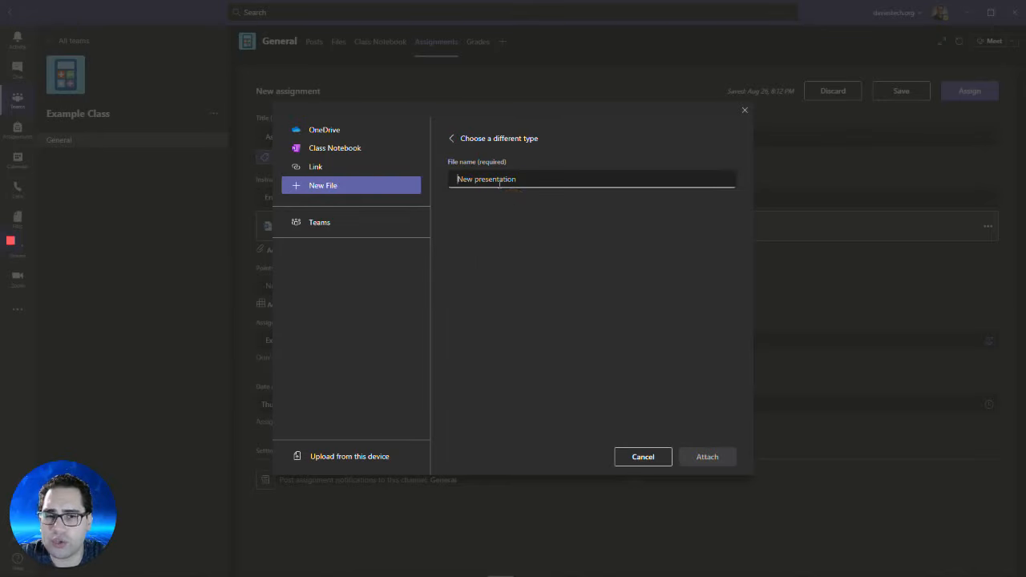
key("ctrl+a")
type("Example")
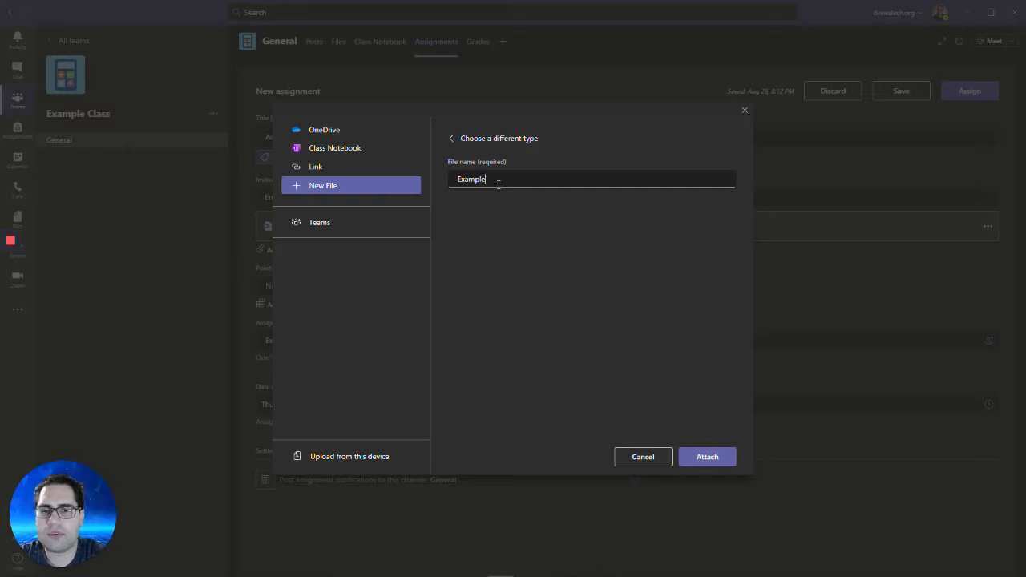
left_click(708, 464)
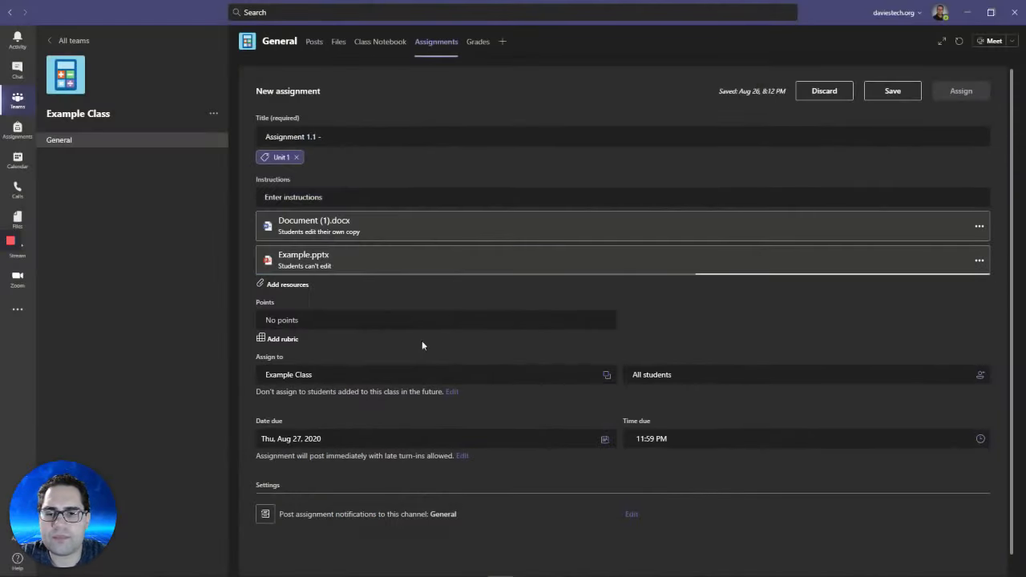
left_click(979, 260)
left_click(924, 288)
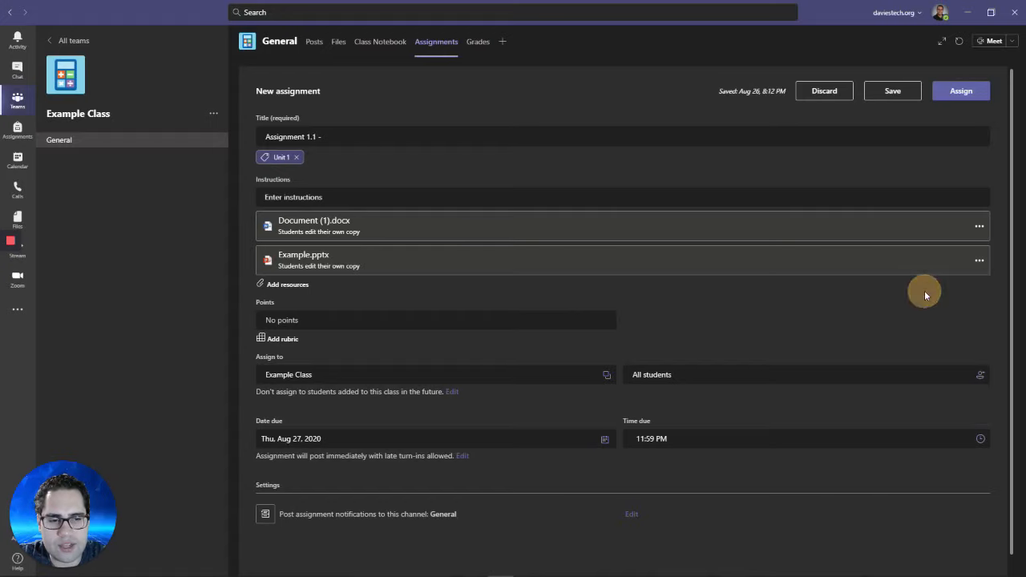
Open the attached Example.pptx, enter "Example PPT" as the slide title and close the presentation.
left_click(293, 258)
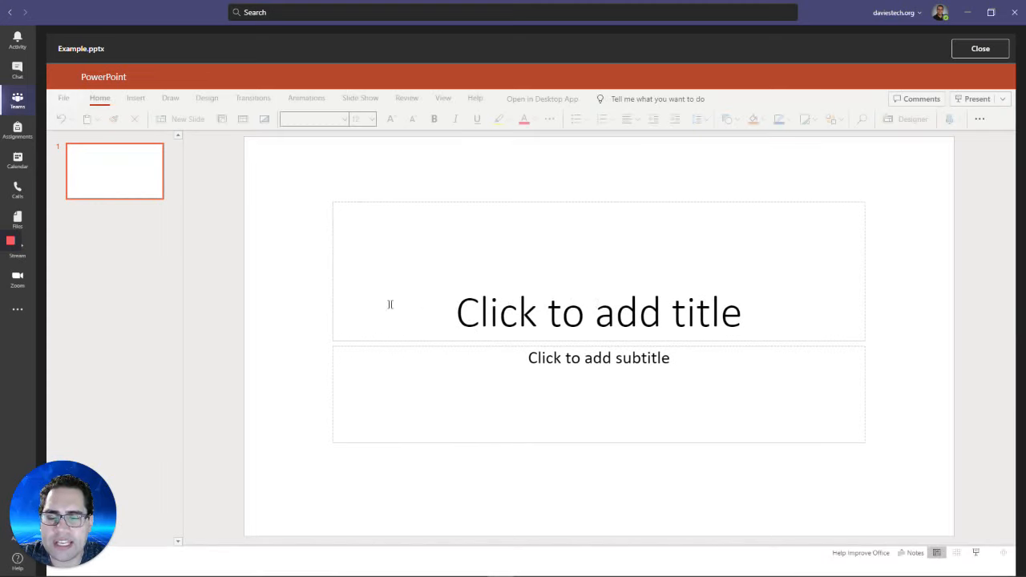
left_click(584, 309)
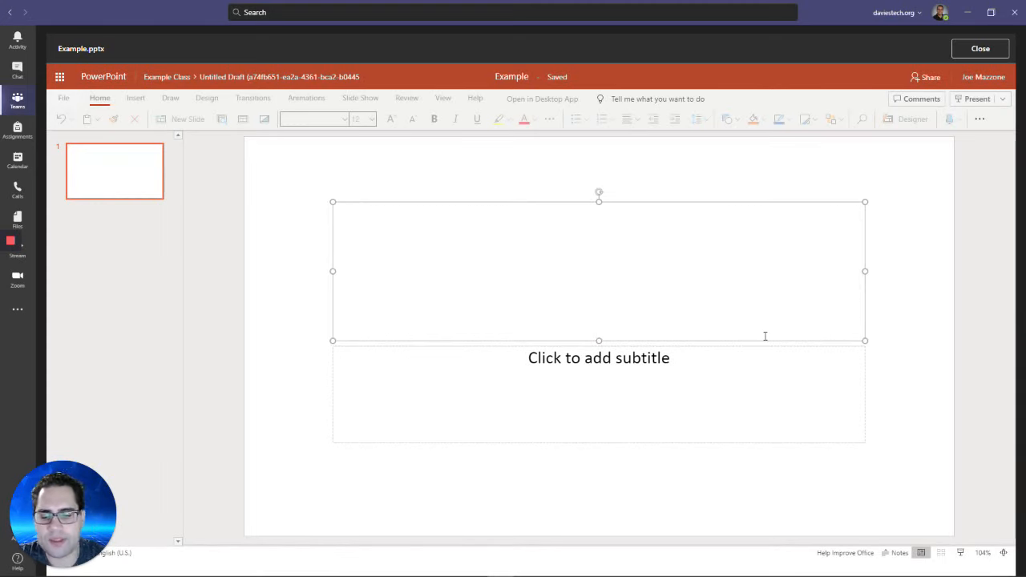
type("Example PPT")
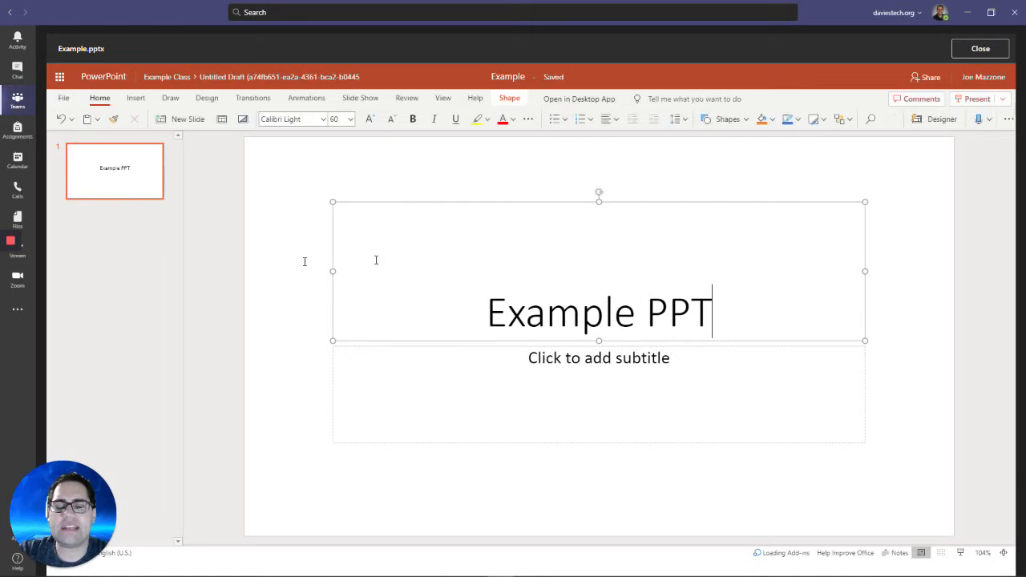
left_click(220, 373)
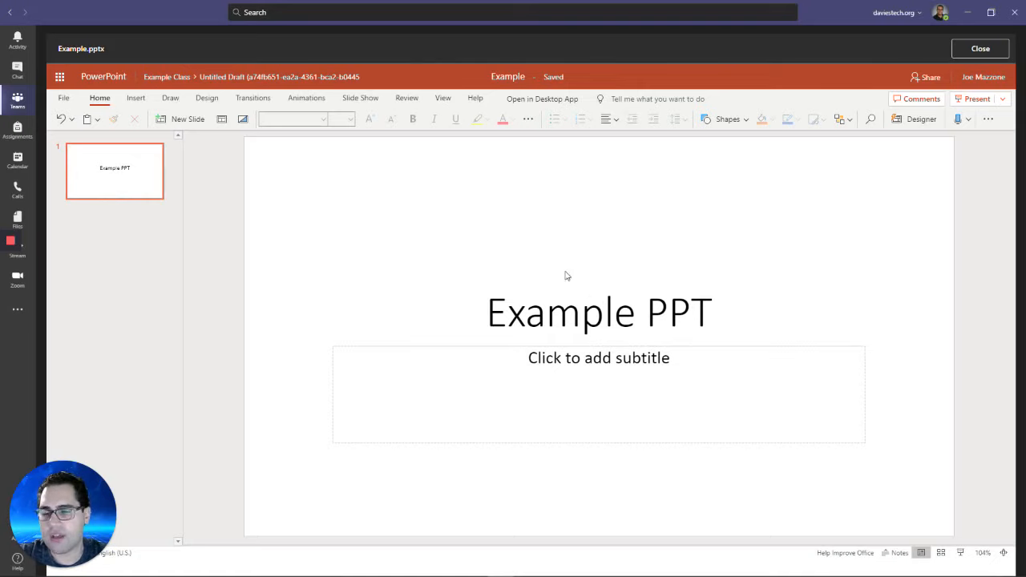
left_click(980, 50)
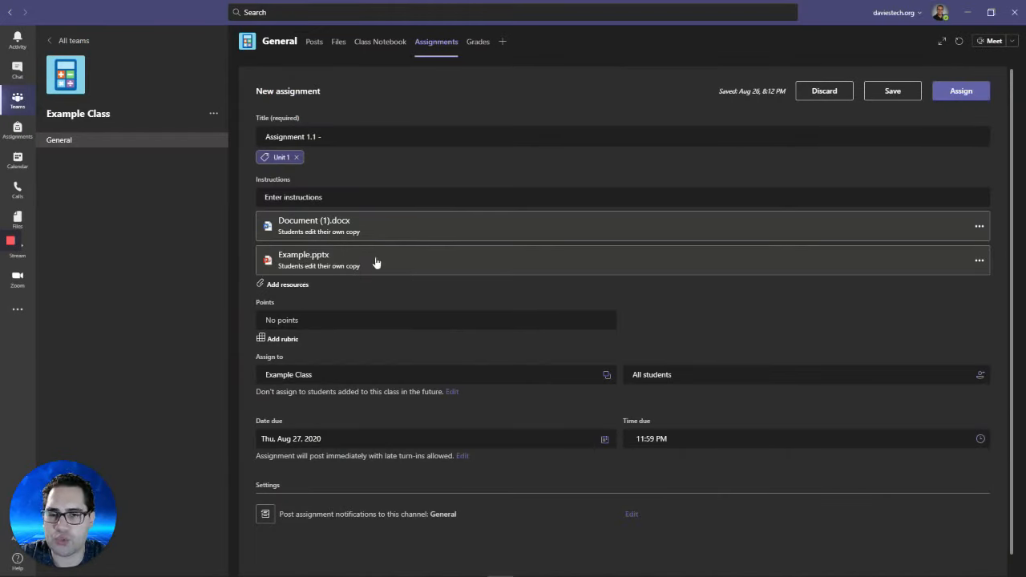
Check the Class Notebook as a resource source for the assignment and close the resource picker without attaching anything.
left_click(281, 288)
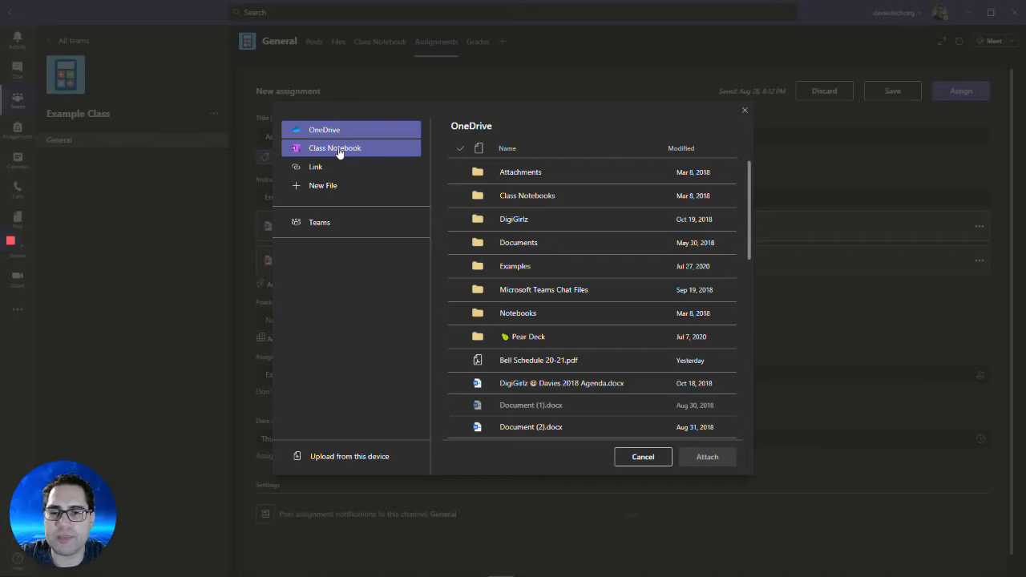
left_click(340, 153)
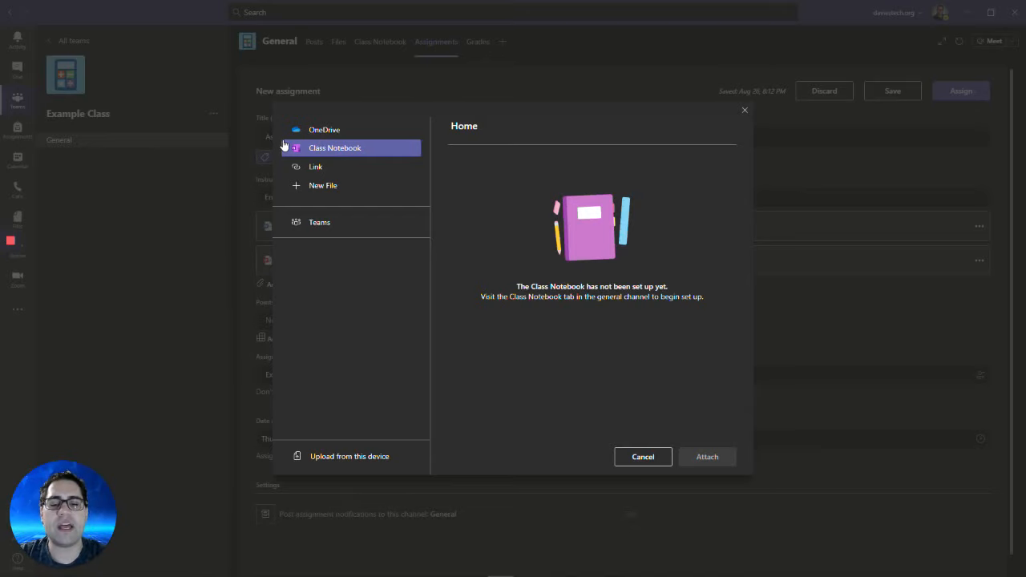
left_click(740, 113)
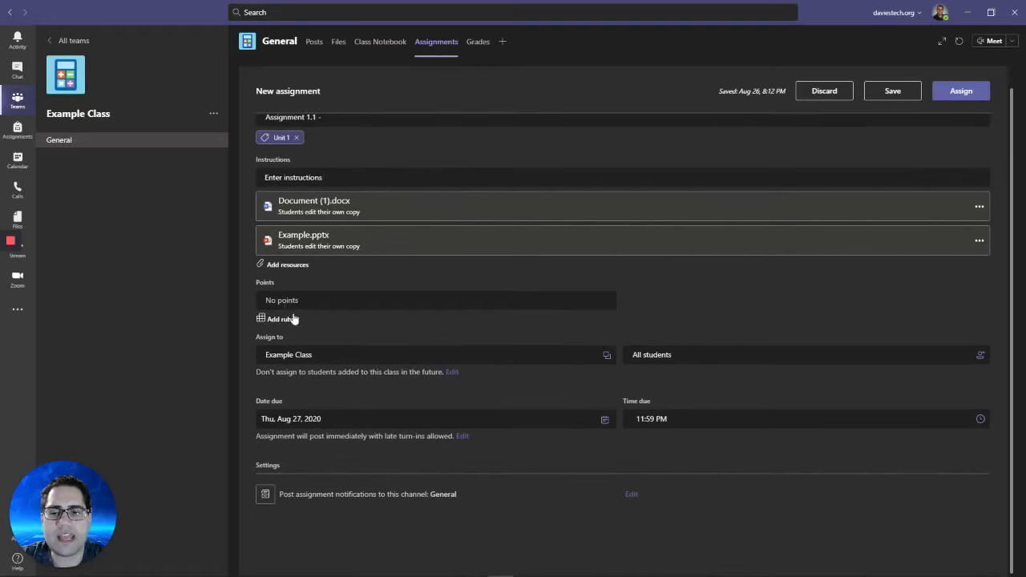
Set the assignment's points to 100.
left_click(281, 300)
type("100")
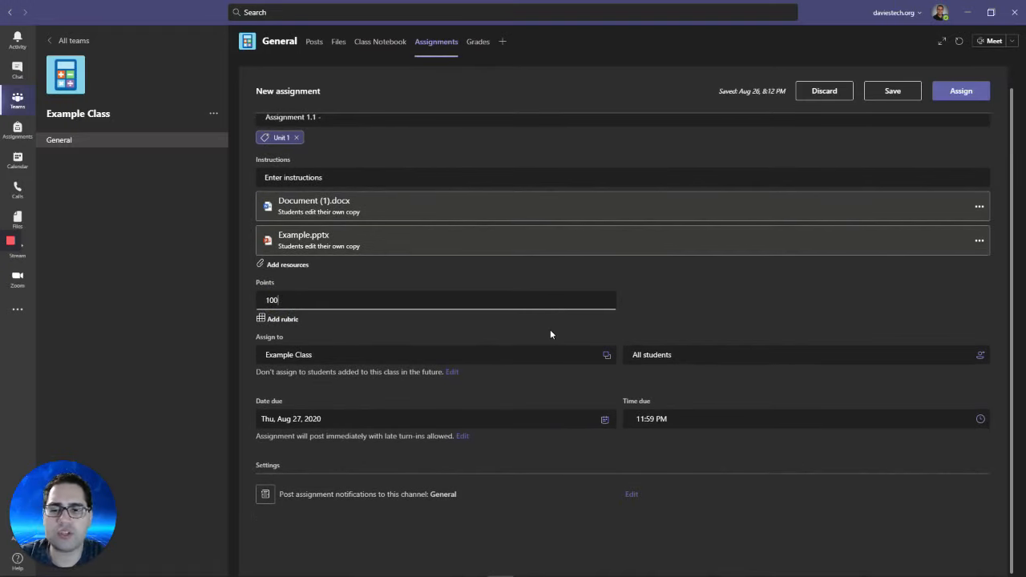
left_click(683, 280)
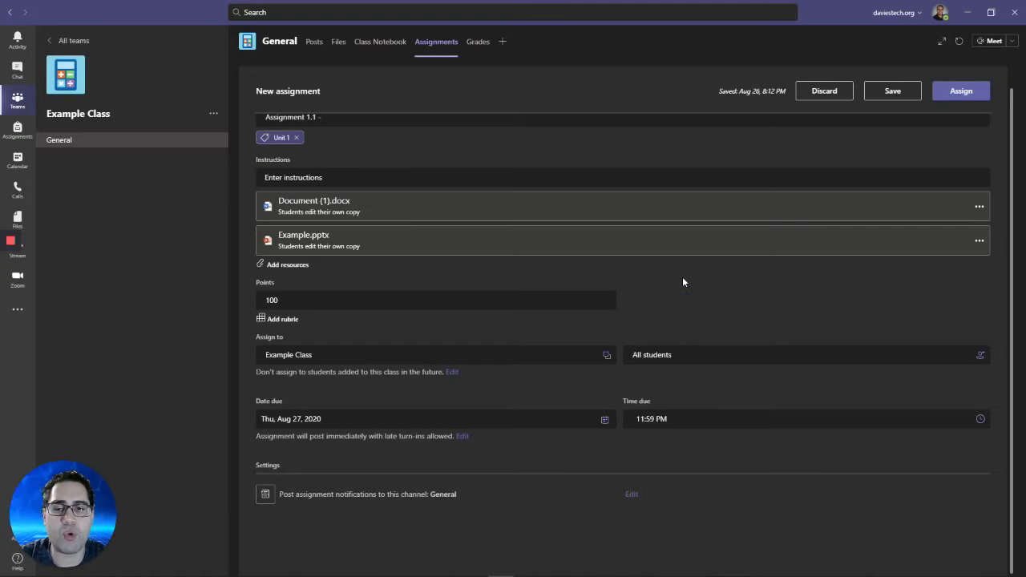
Review the saved rubrics and the new rubric form with its points option turned on, and leave without attaching a rubric.
left_click(291, 320)
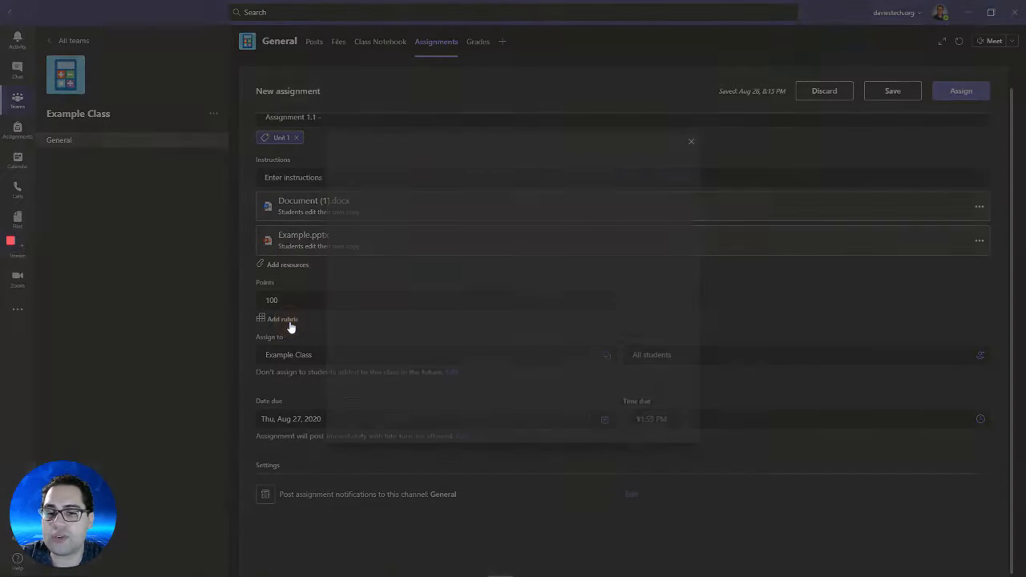
left_click(417, 239)
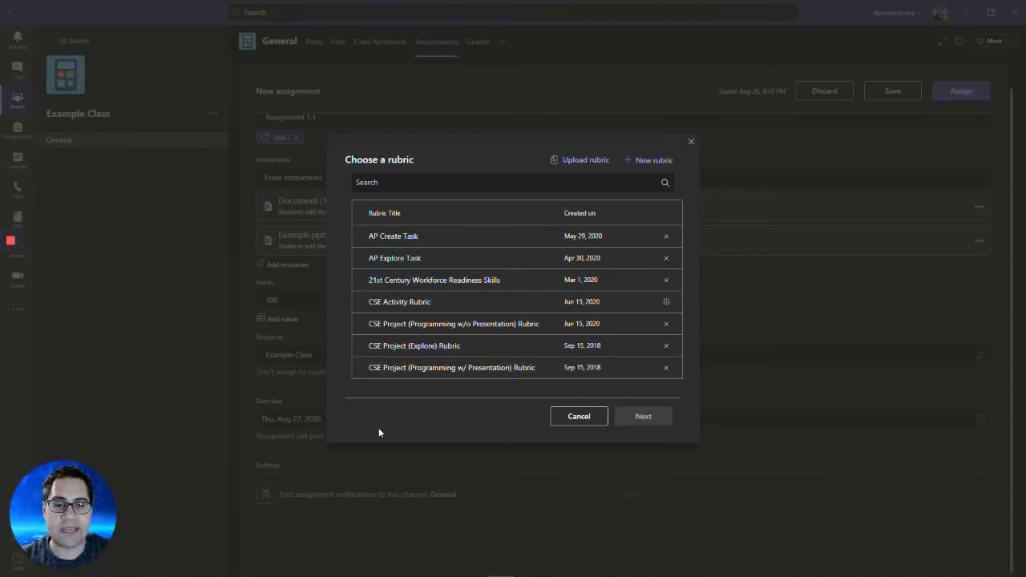
left_click(639, 163)
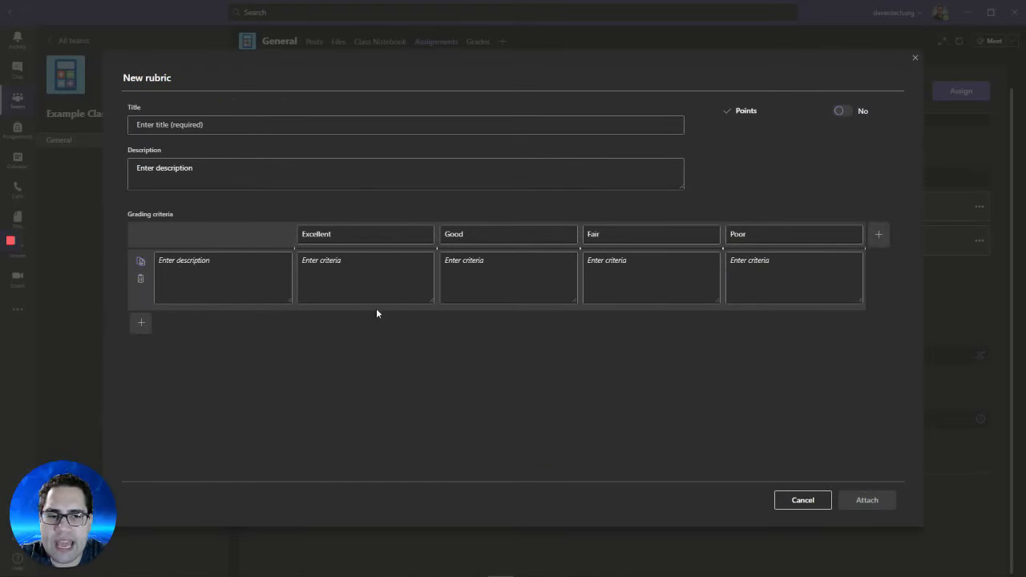
left_click(846, 111)
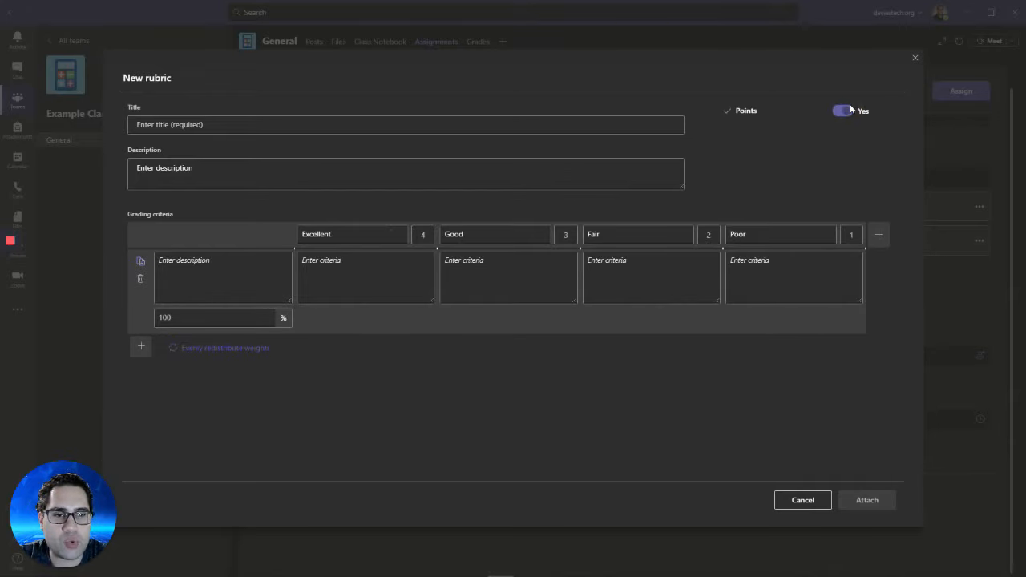
left_click(848, 112)
left_click(847, 112)
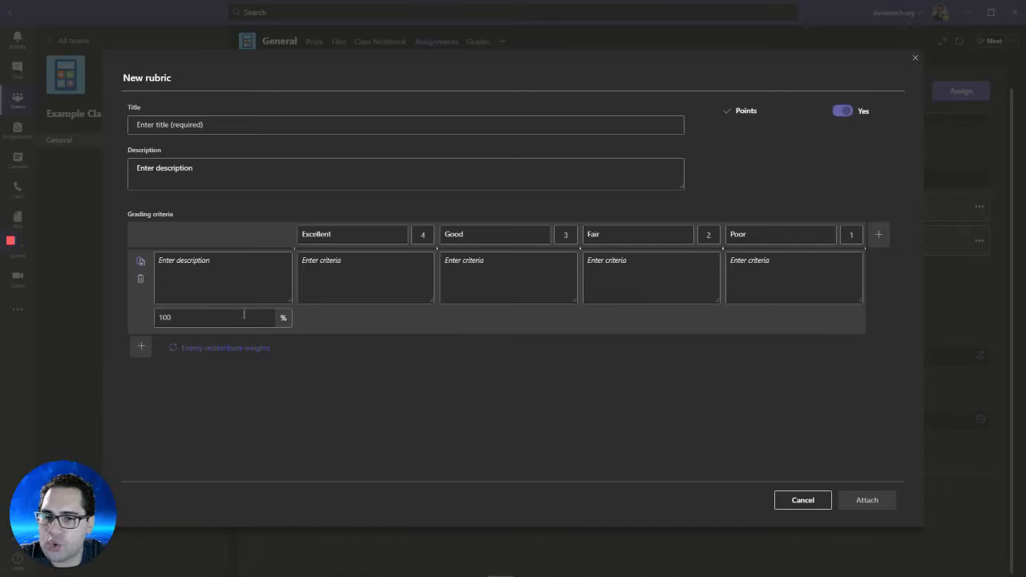
left_click(156, 316)
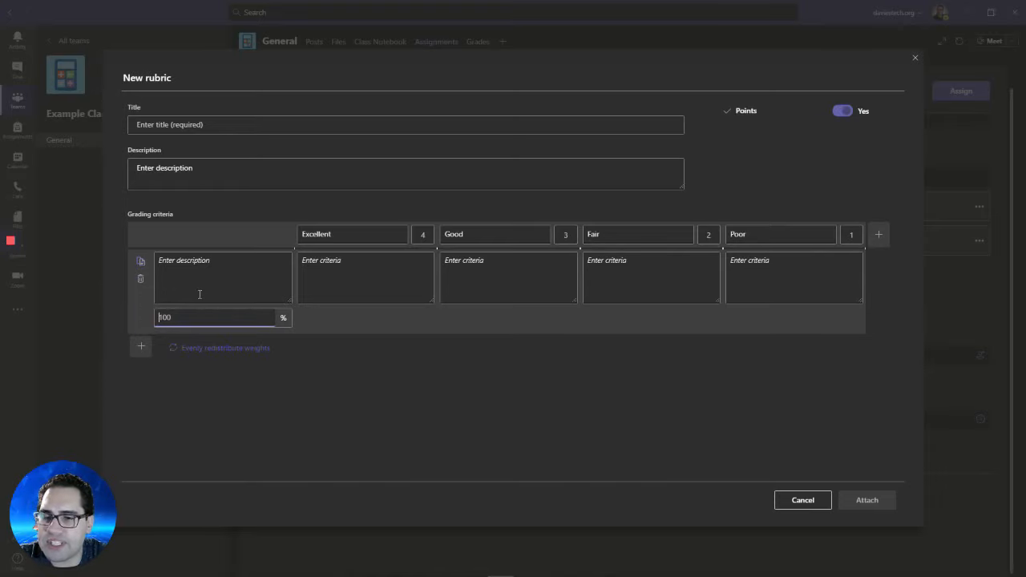
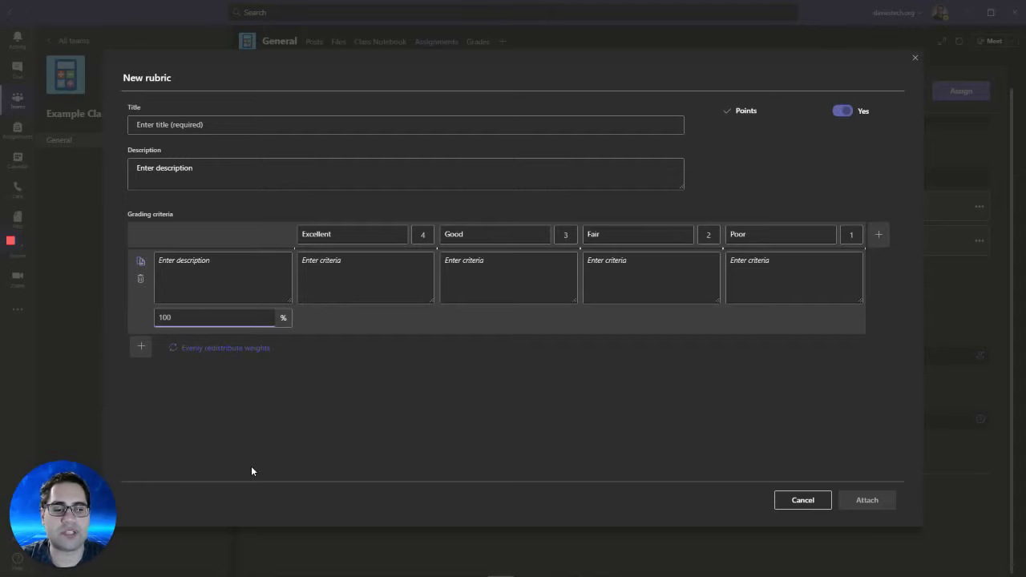
left_click(802, 499)
left_click(662, 242)
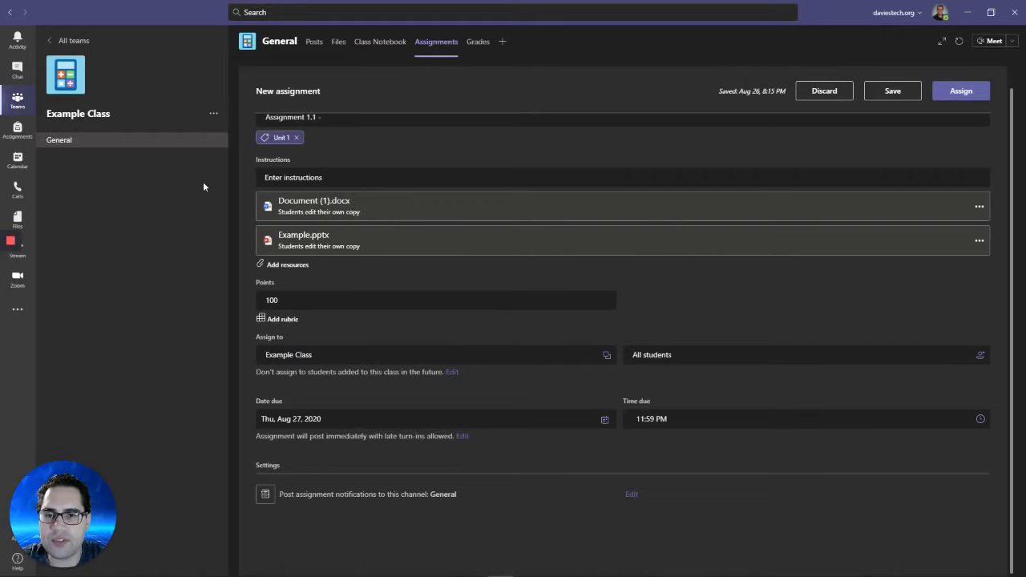
Examine which classes and students the assignment can go to and the settings for students added in the future, without changing them.
scroll(264, 309, "up", 1)
scroll(361, 325, "down", 1)
left_click(600, 361)
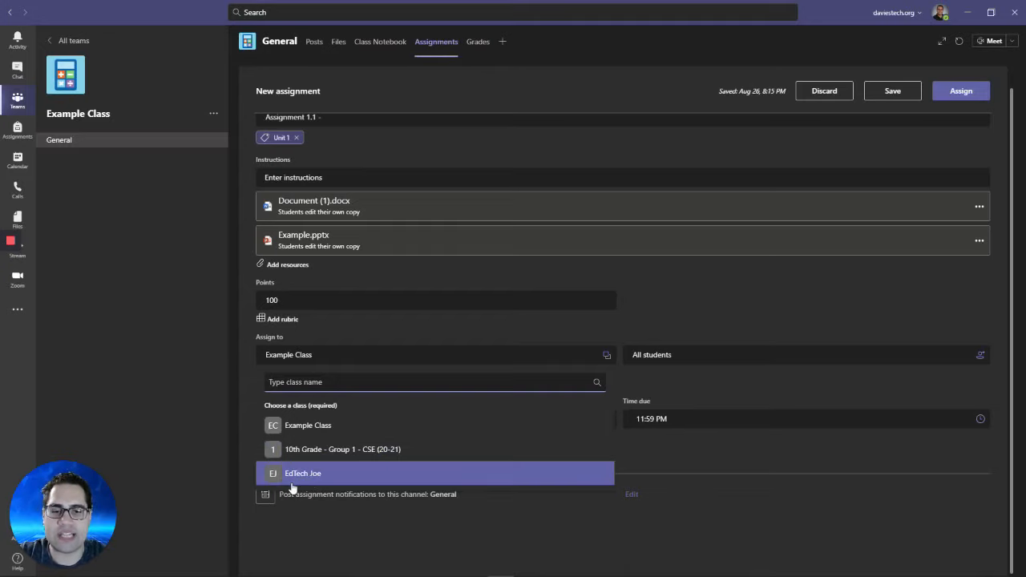
left_click(671, 317)
left_click(680, 355)
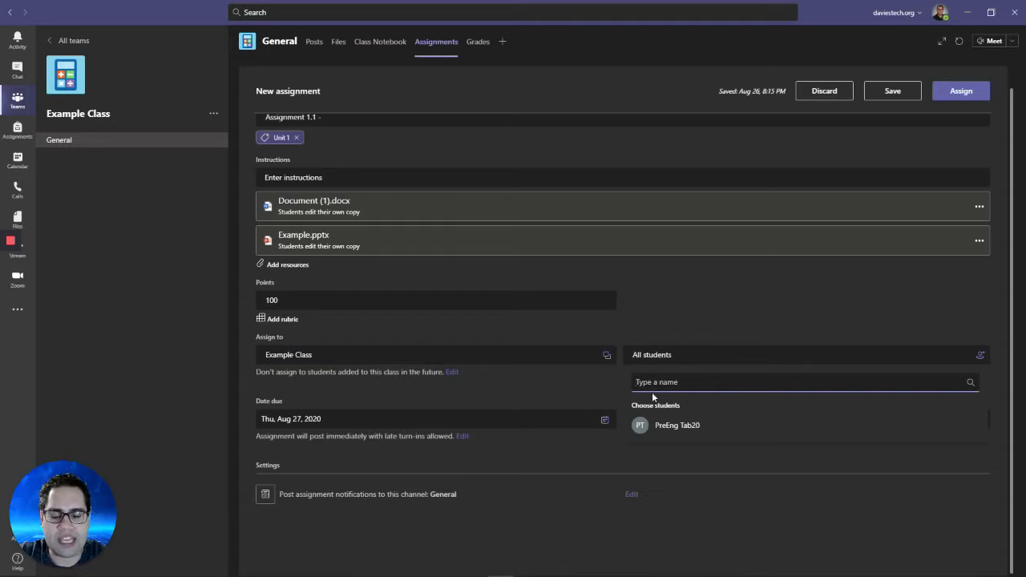
left_click(563, 395)
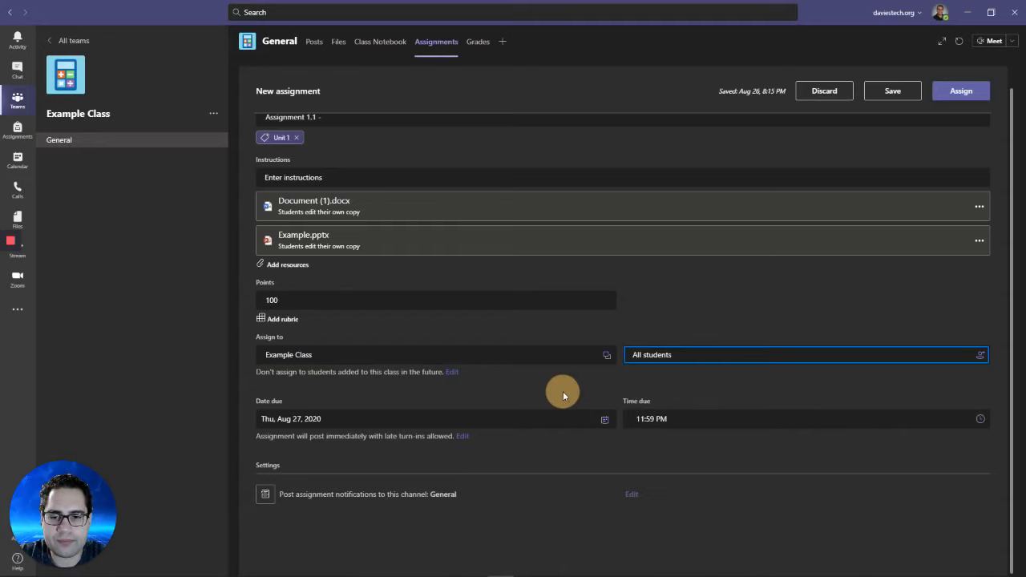
left_click(453, 373)
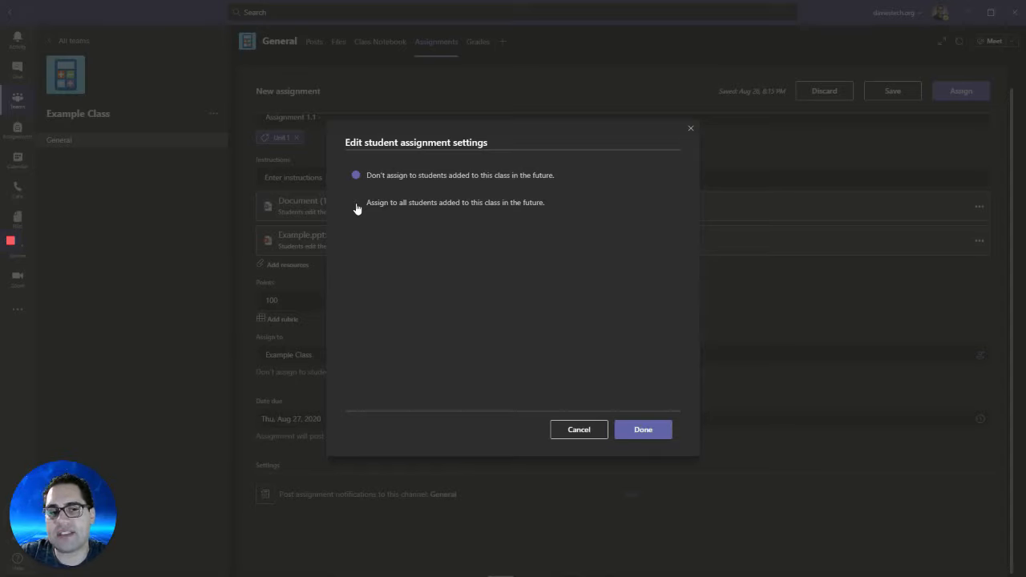
left_click(693, 129)
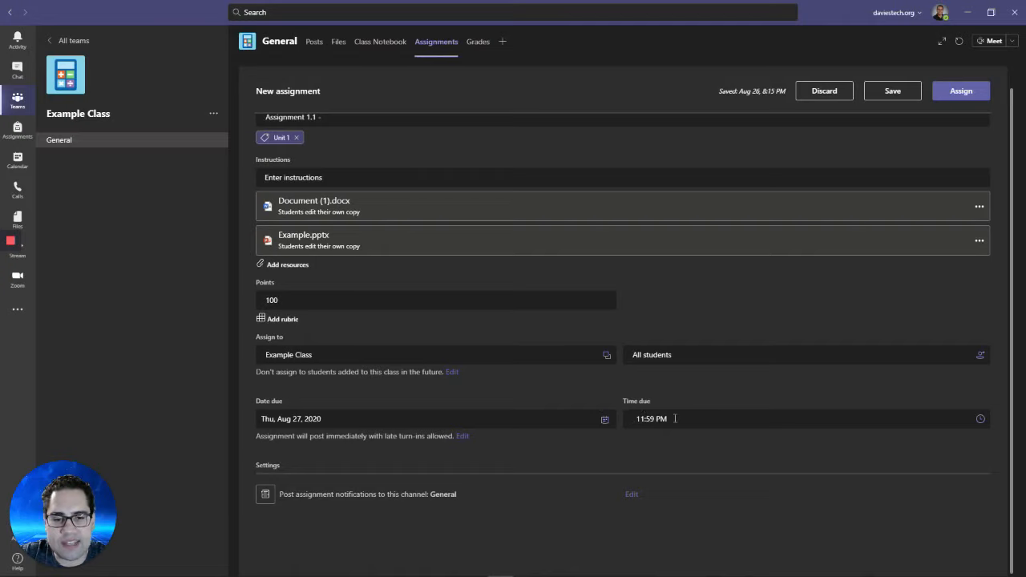
Examine the assignment timeline options for scheduled posting and the notification channel choices, cancelling both dialogs.
left_click(463, 438)
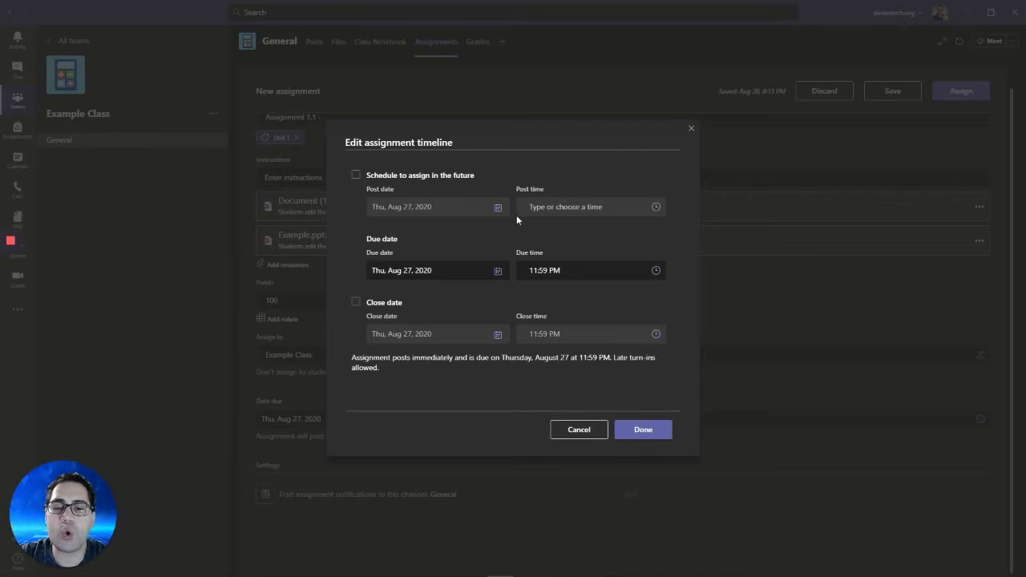
left_click(353, 174)
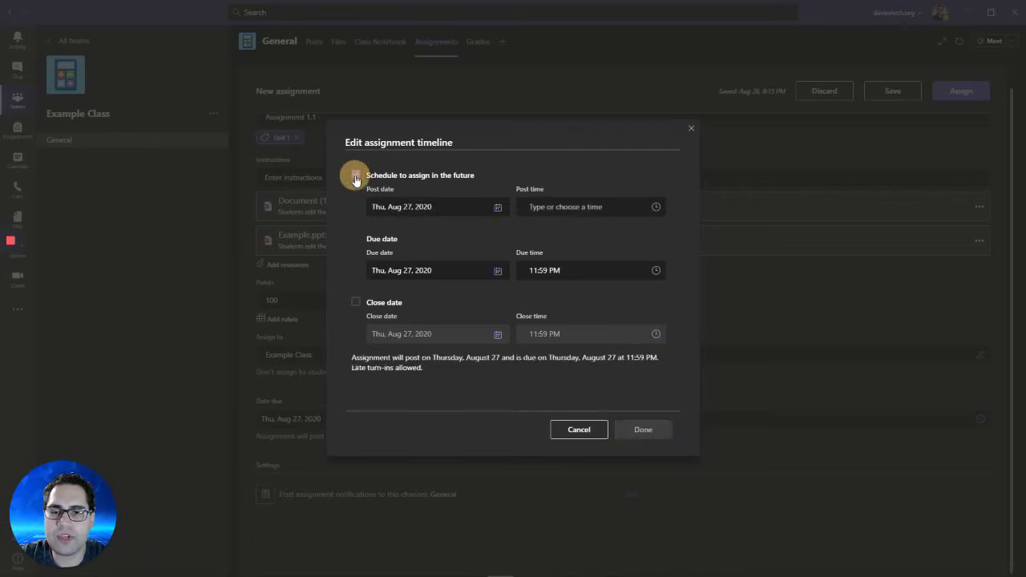
left_click(486, 213)
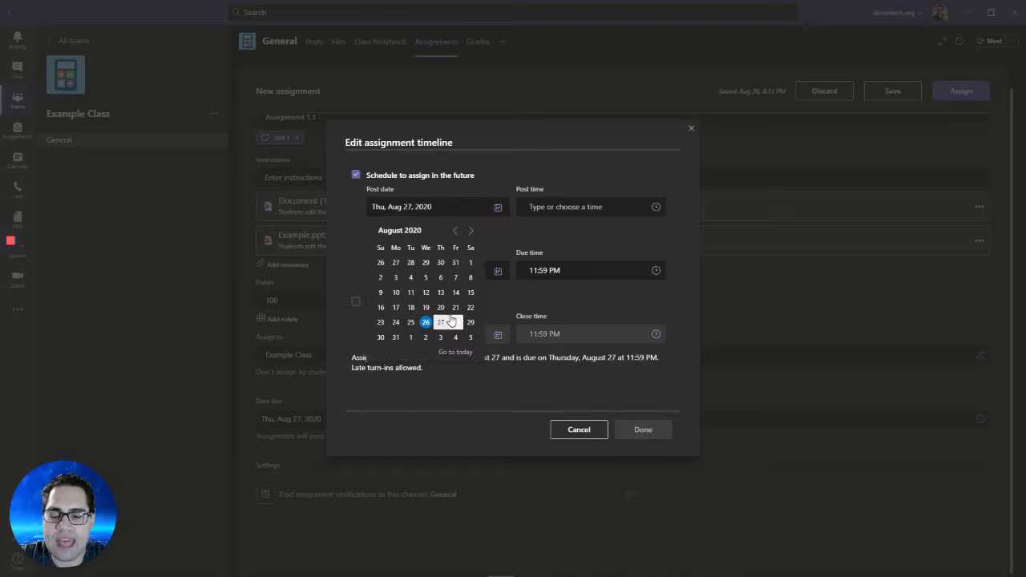
left_click(542, 248)
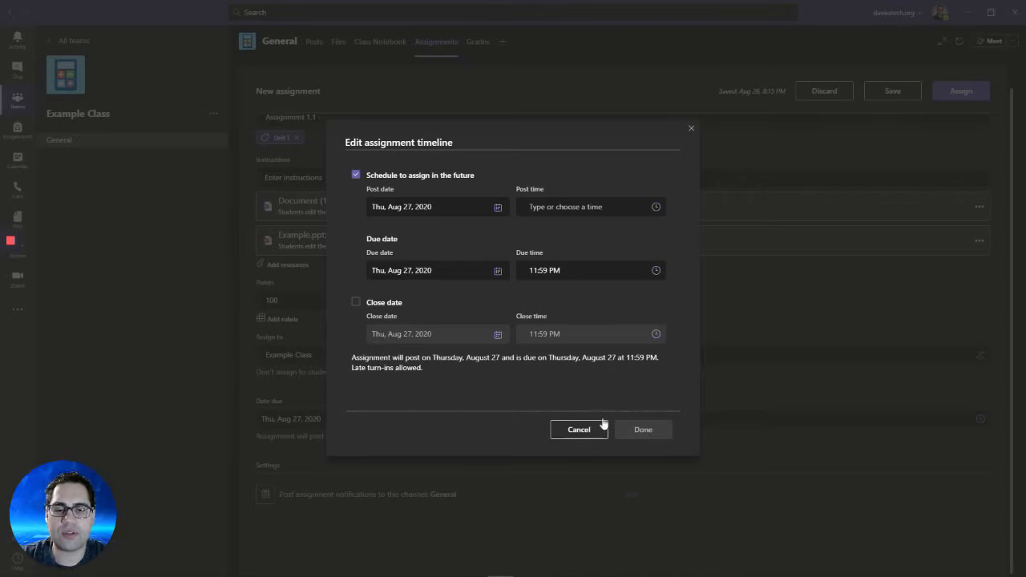
left_click(579, 431)
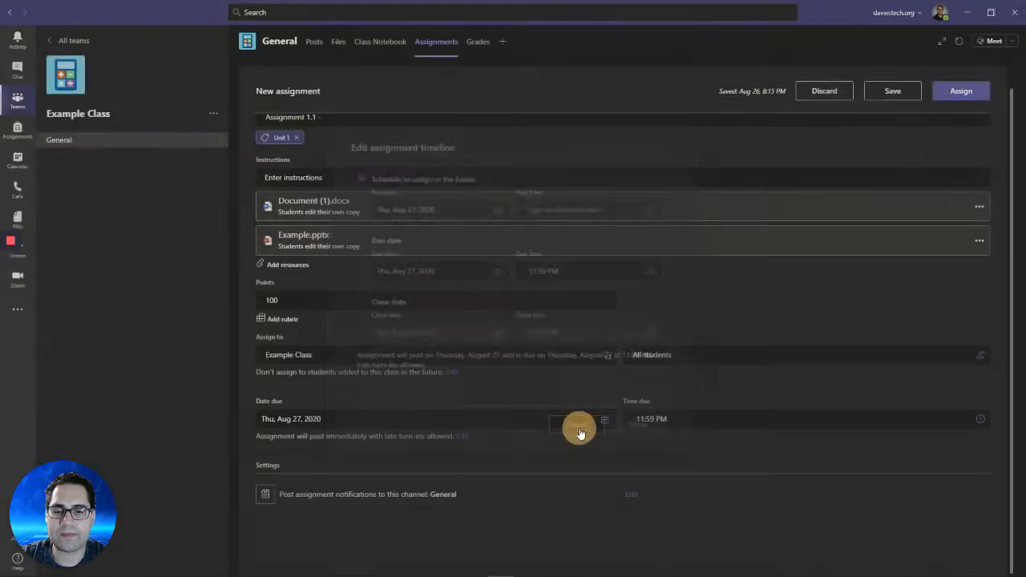
left_click(632, 496)
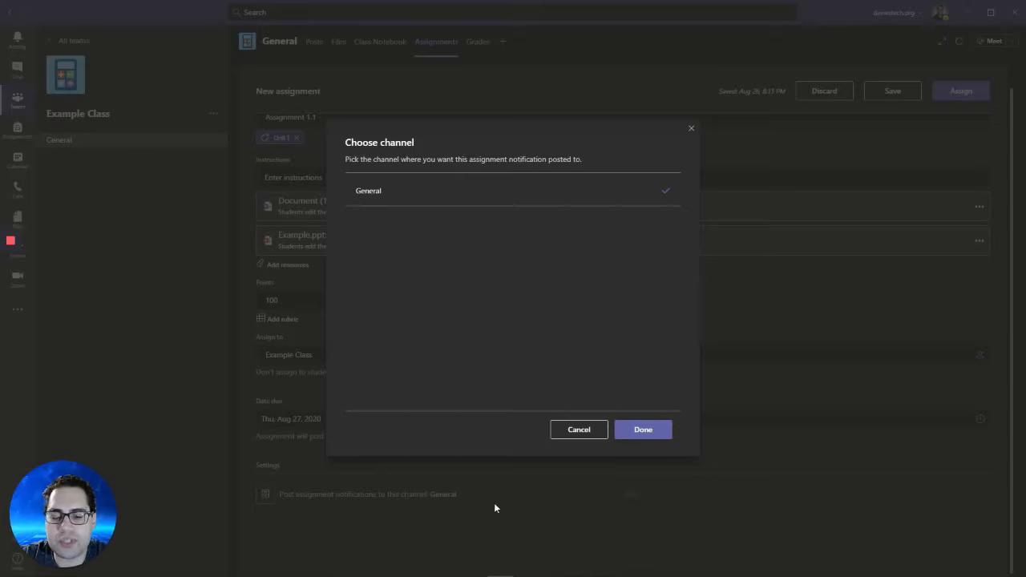
left_click(565, 434)
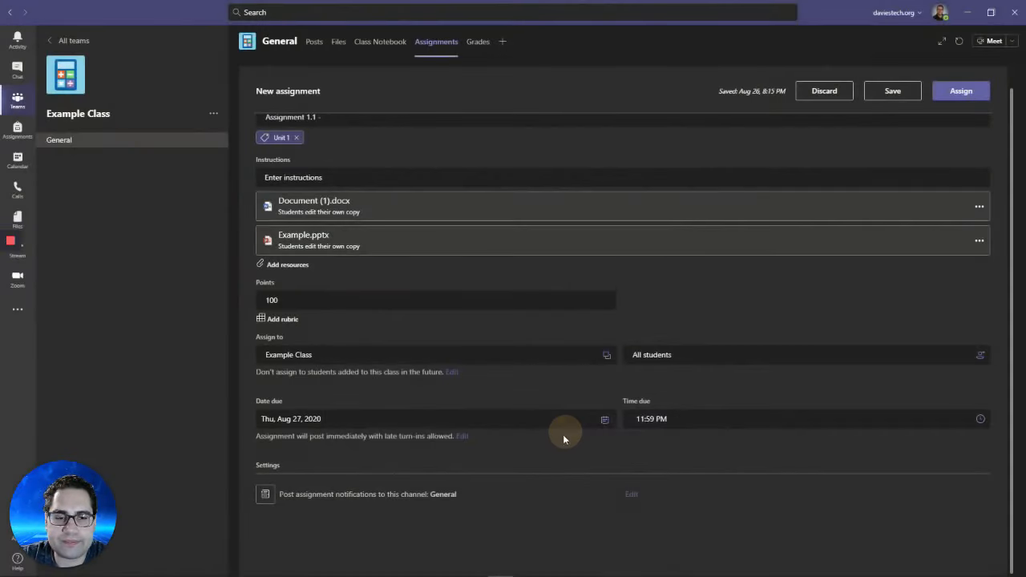
Save Assignment 1.1 as a draft instead of discarding or assigning it.
left_click(842, 95)
left_click(611, 234)
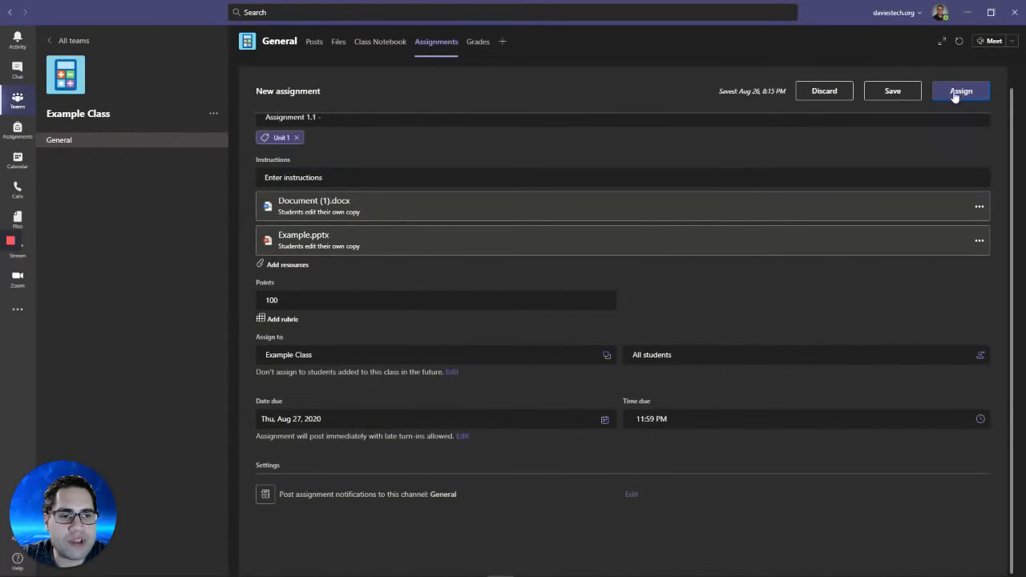
left_click(893, 94)
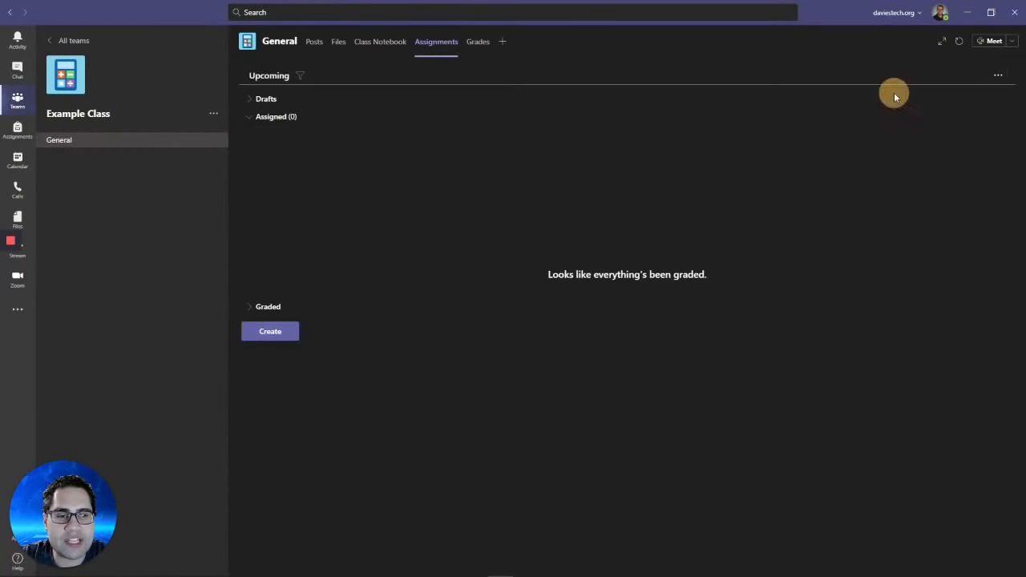
Look through the Drafts and Graded sections of the class assignments and view the Grades page.
left_click(248, 101)
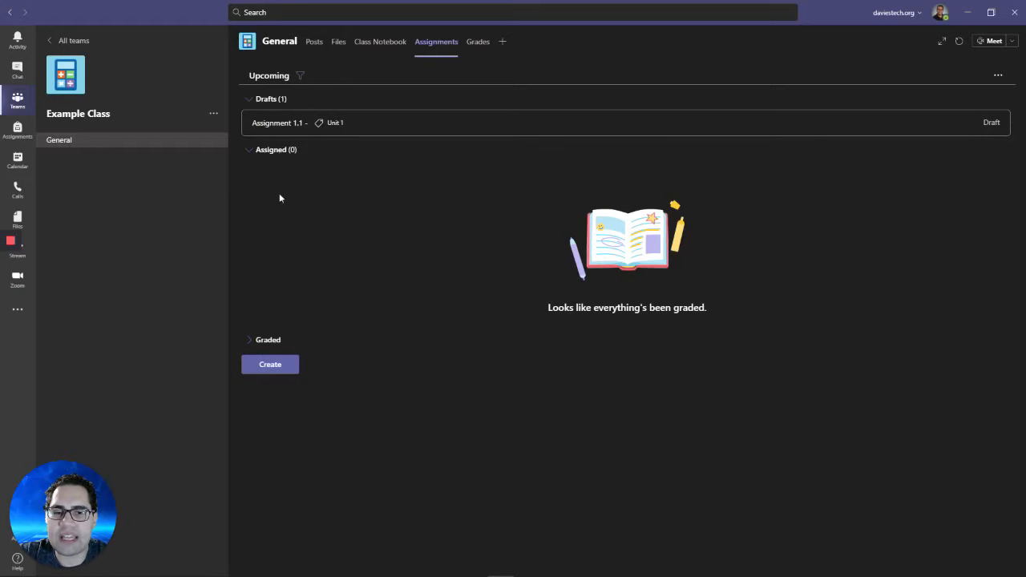
left_click(249, 344)
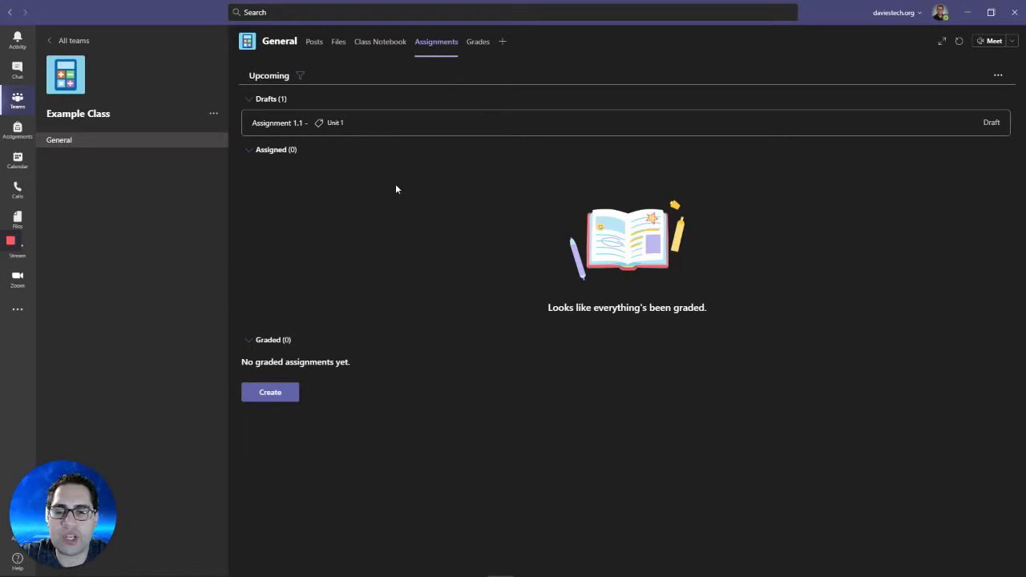
left_click(253, 343)
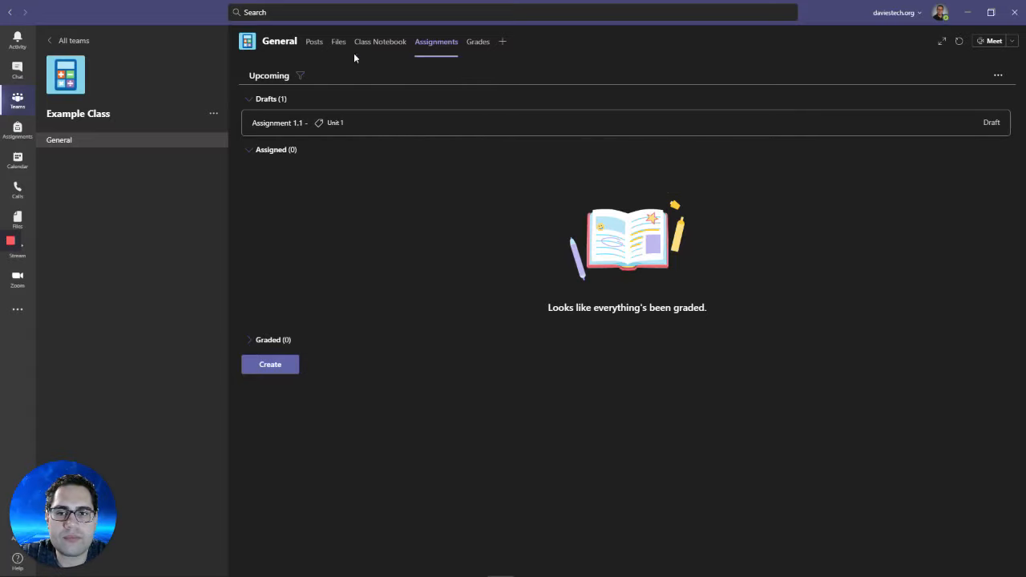
left_click(479, 43)
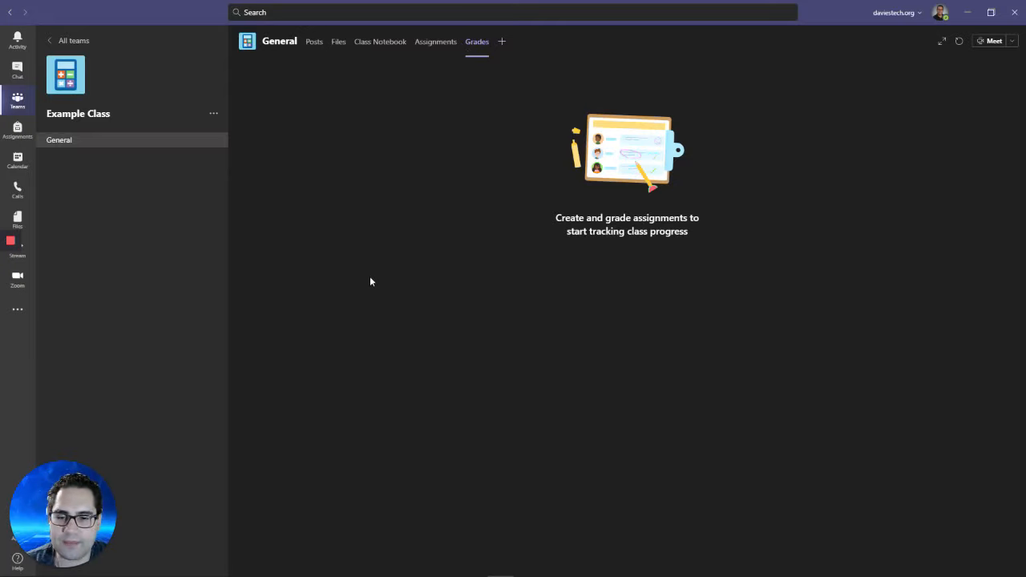
Return to the General channel's posts and discard the unfinished announcement draft.
left_click(312, 45)
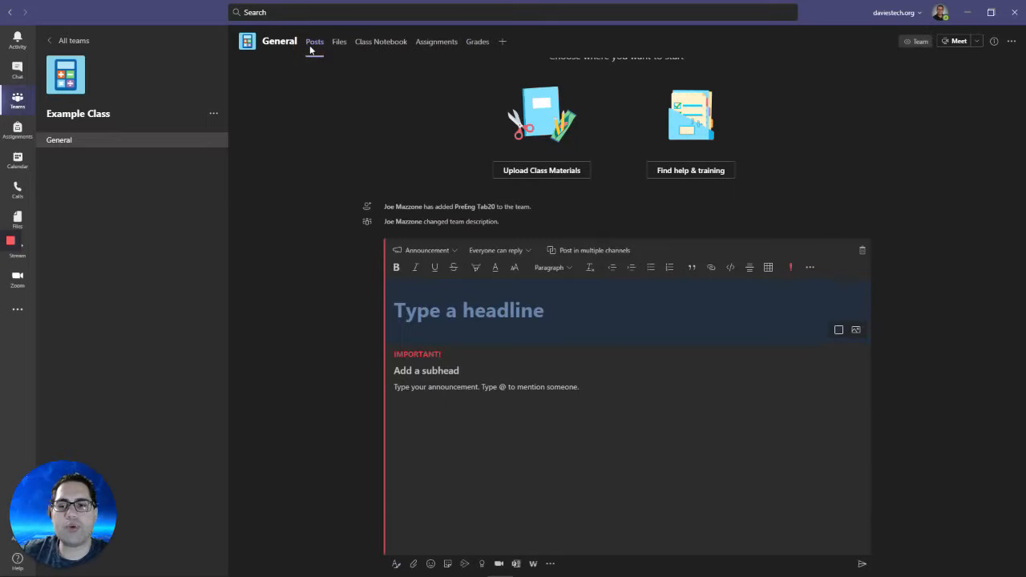
left_click(863, 250)
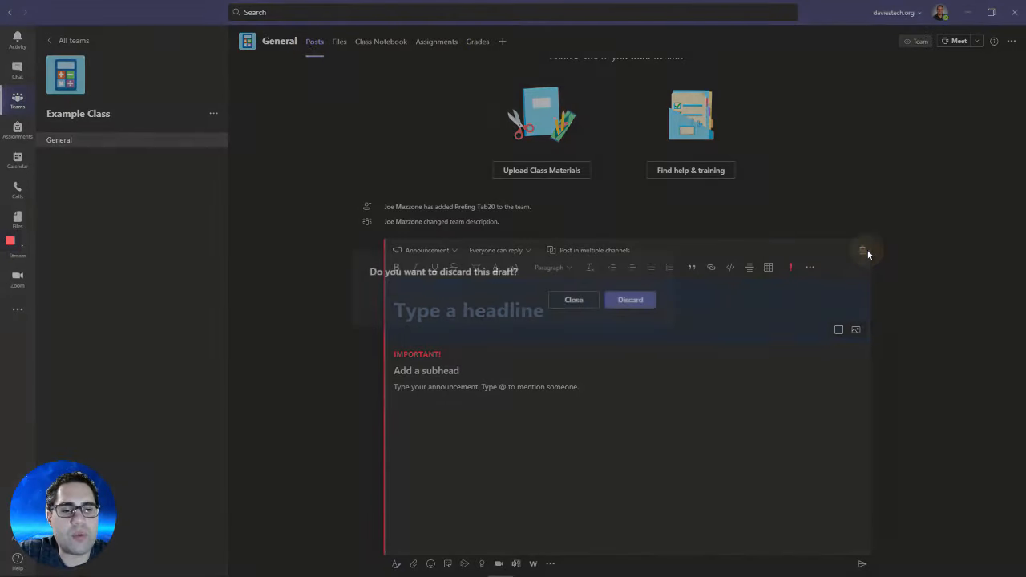
left_click(610, 304)
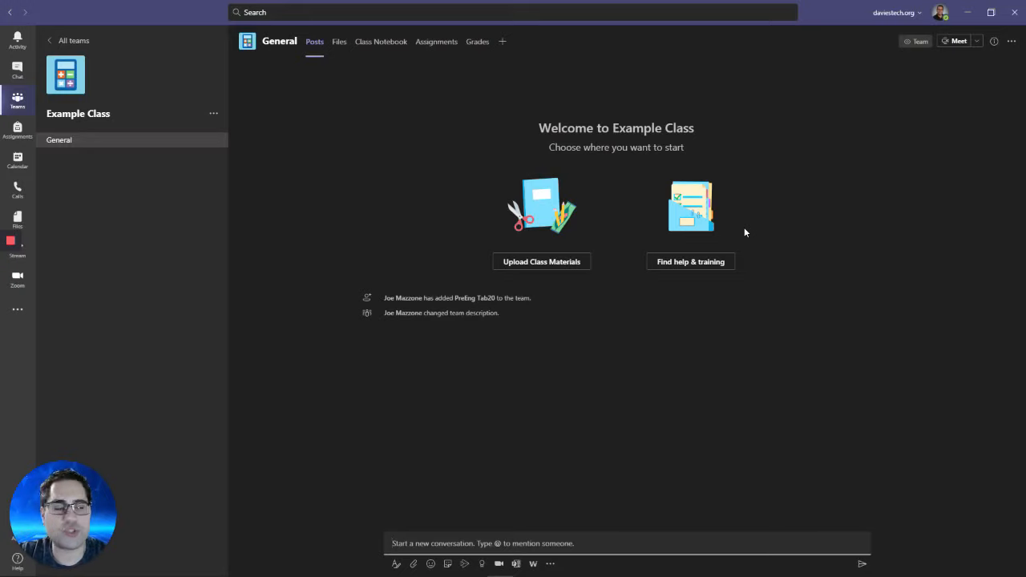
Look at the General channel's instant meeting setup and the scheduled meeting form with its repeat setting, closing both without joining or sending.
left_click(954, 47)
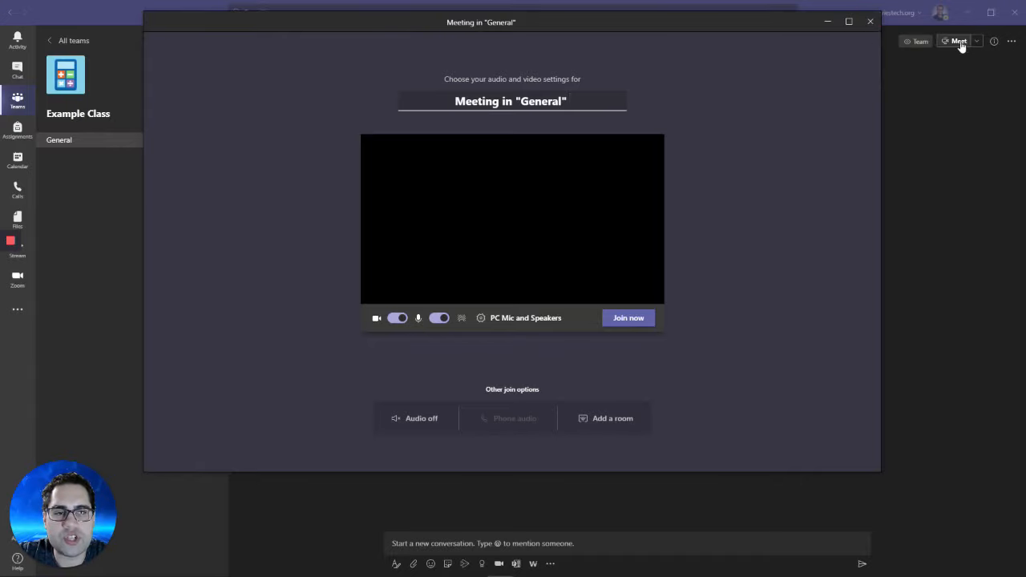
left_click(870, 22)
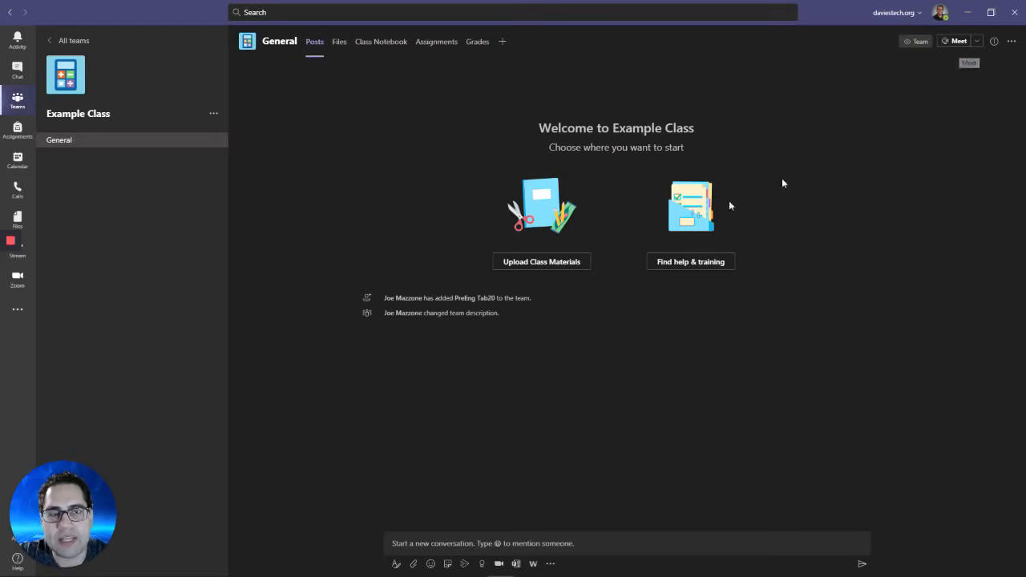
left_click(977, 41)
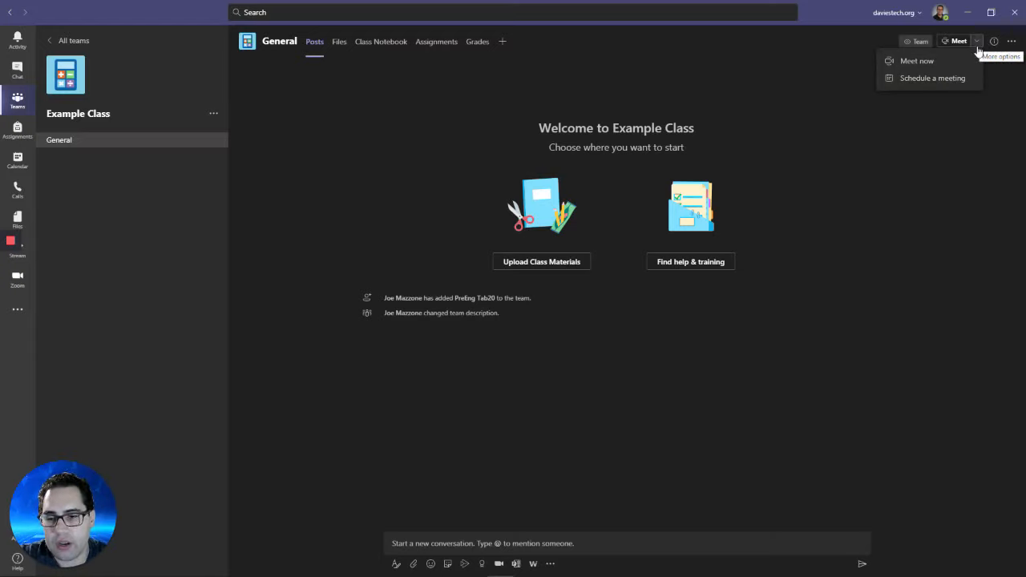
left_click(956, 77)
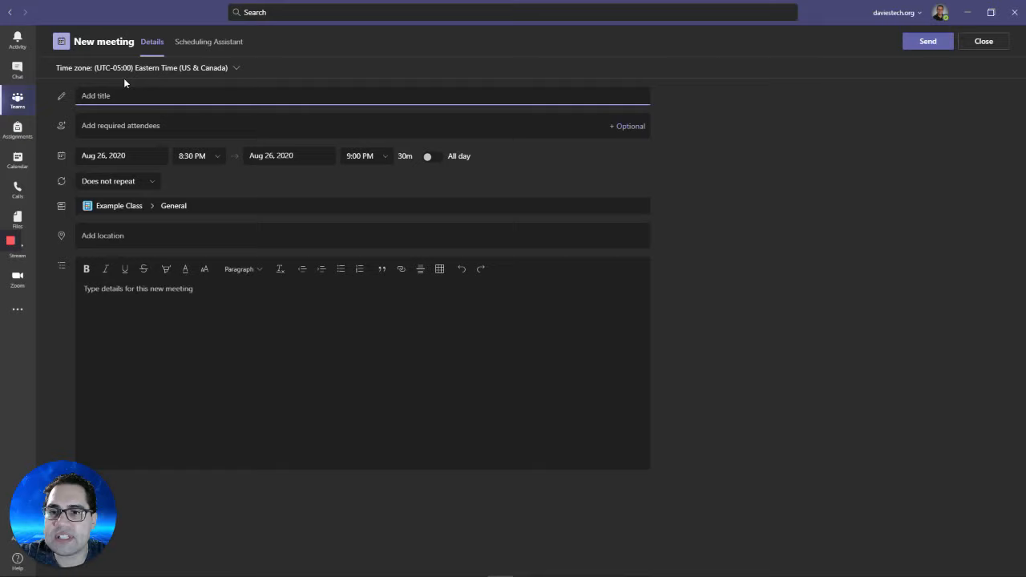
left_click(152, 182)
left_click(215, 184)
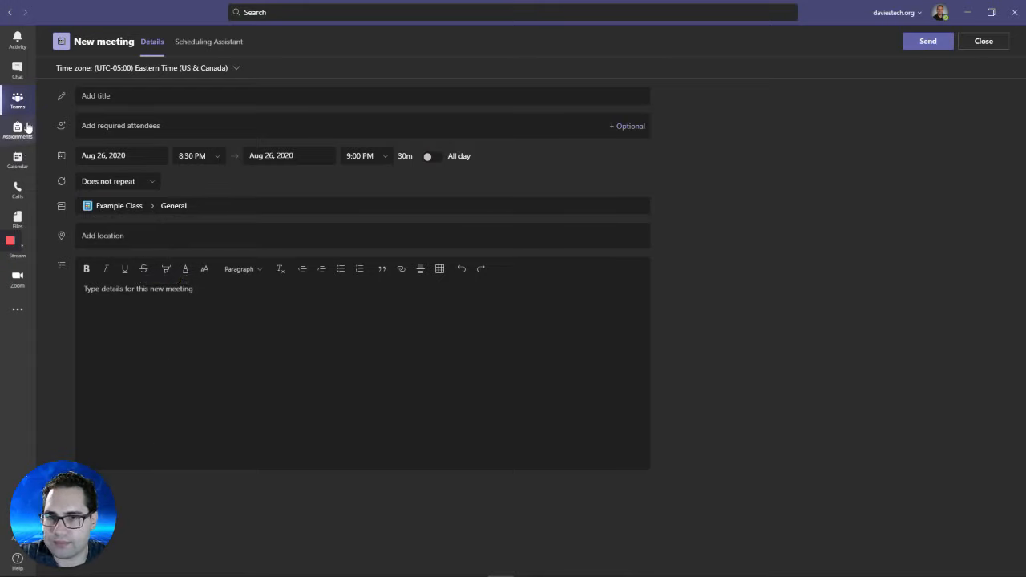
left_click(982, 41)
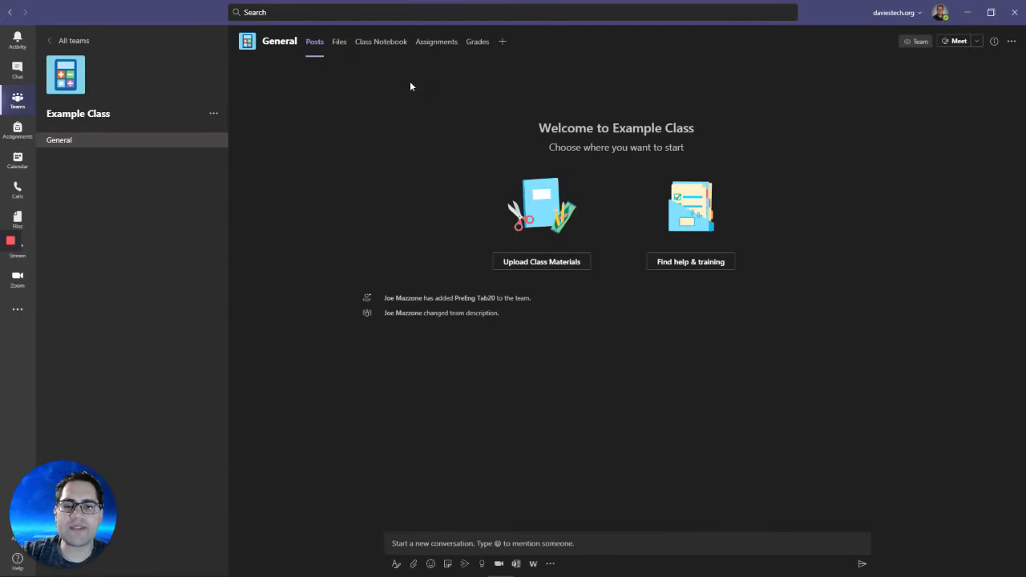
Browse the apps that can be added as tabs to the General channel and close the selection without adding one.
left_click(502, 41)
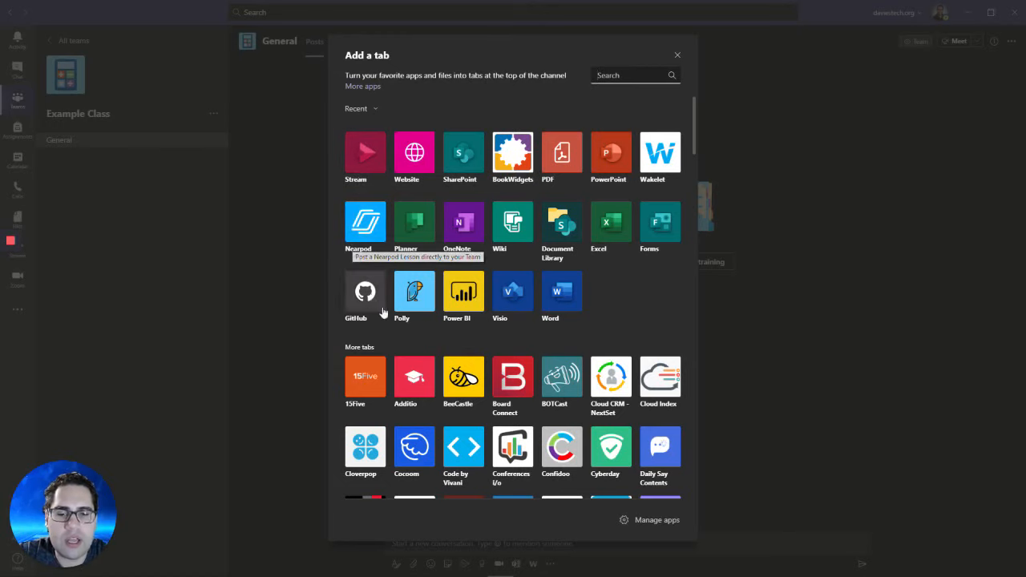
scroll(518, 342, "down", 2)
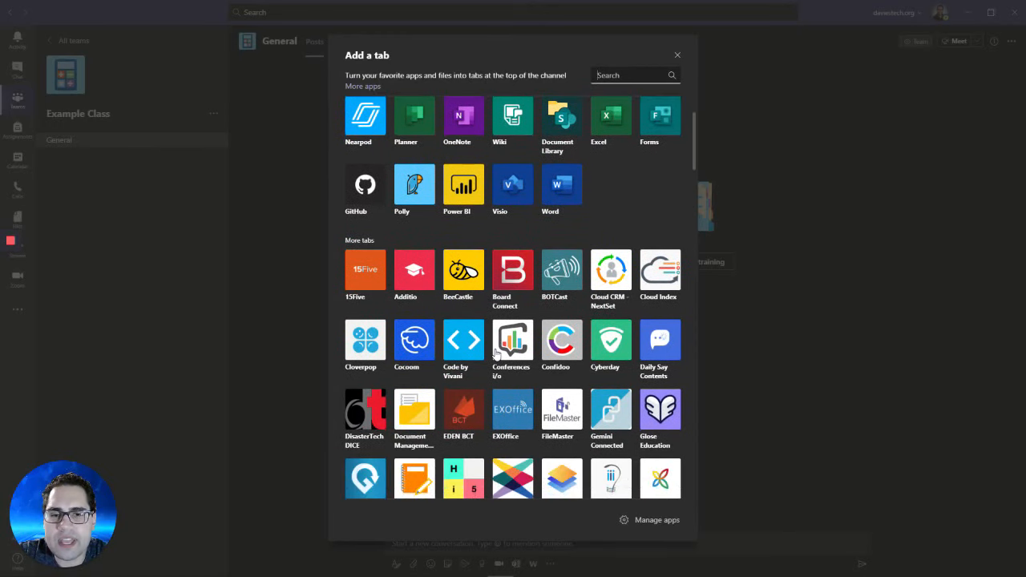
scroll(495, 356, "down", 1)
scroll(494, 355, "down", 2)
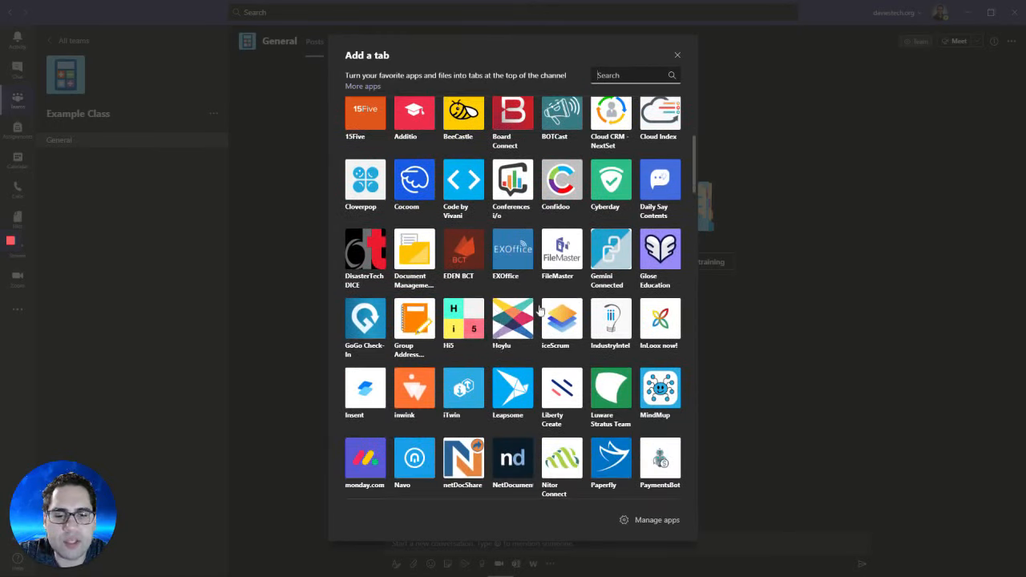
scroll(513, 457, "up", 4)
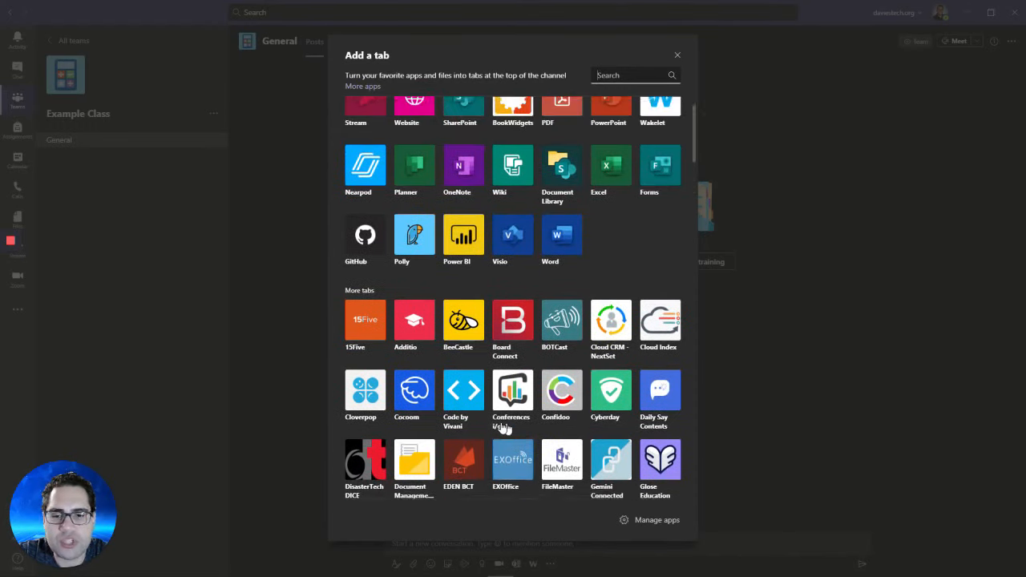
scroll(492, 423, "up", 1)
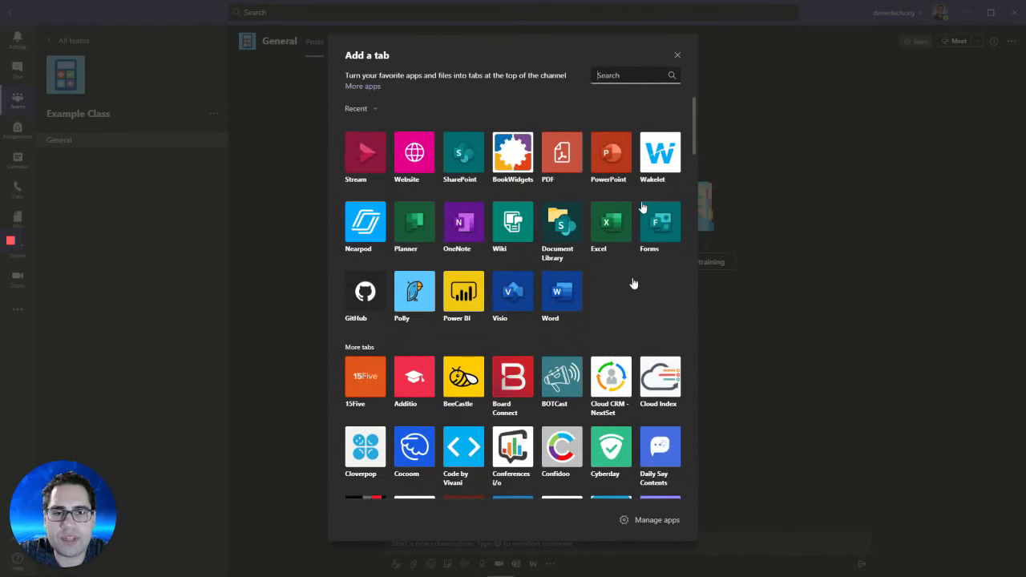
left_click(678, 57)
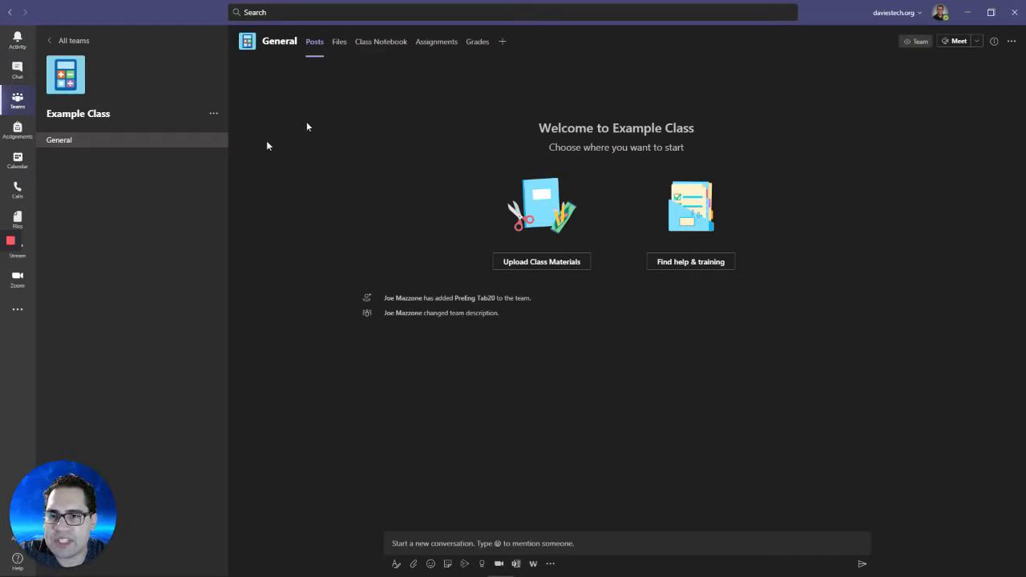
Open the pinned chat conversation, check its shared files and return to its messages.
left_click(17, 80)
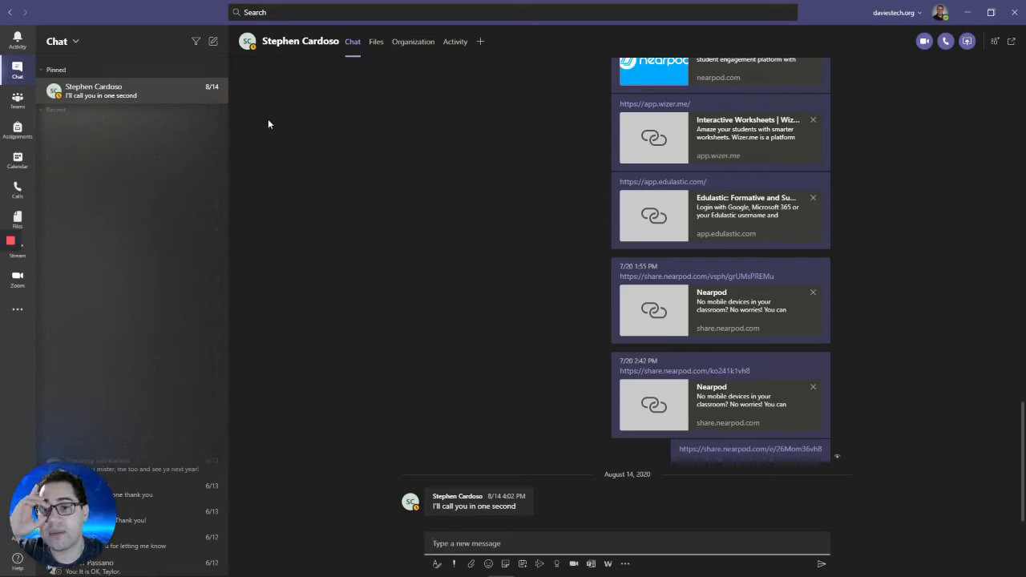
left_click(93, 85)
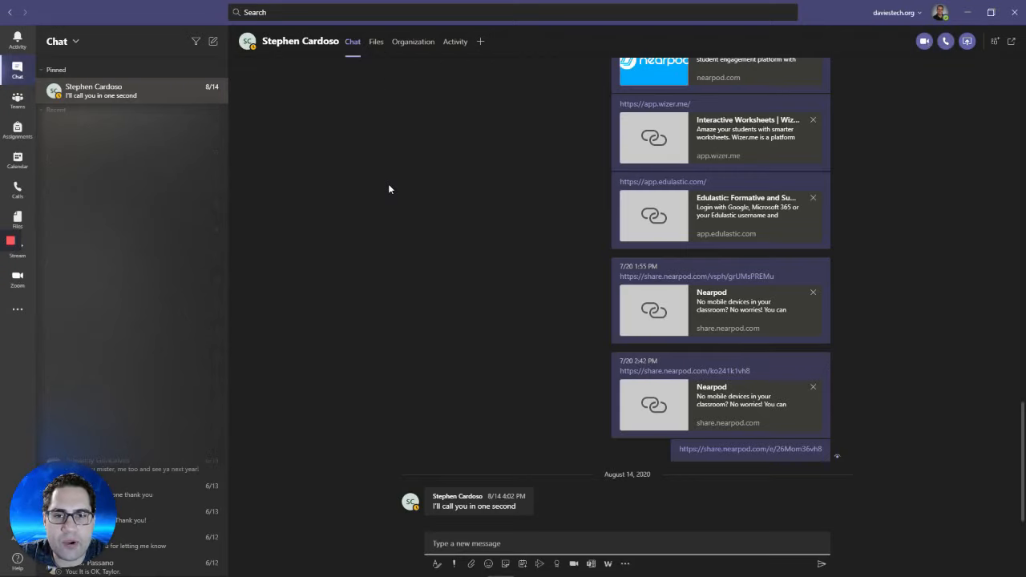
left_click(378, 45)
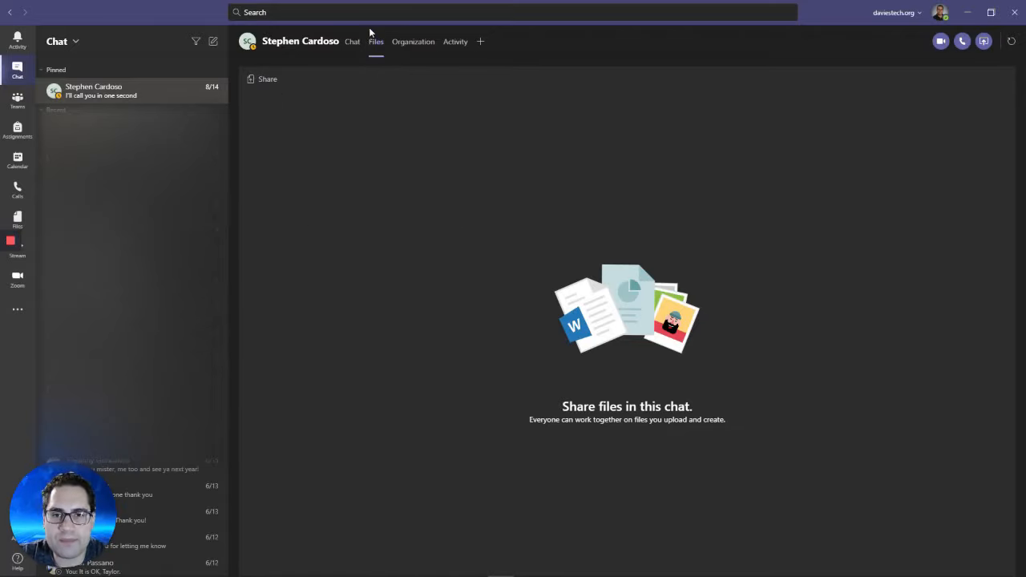
left_click(359, 45)
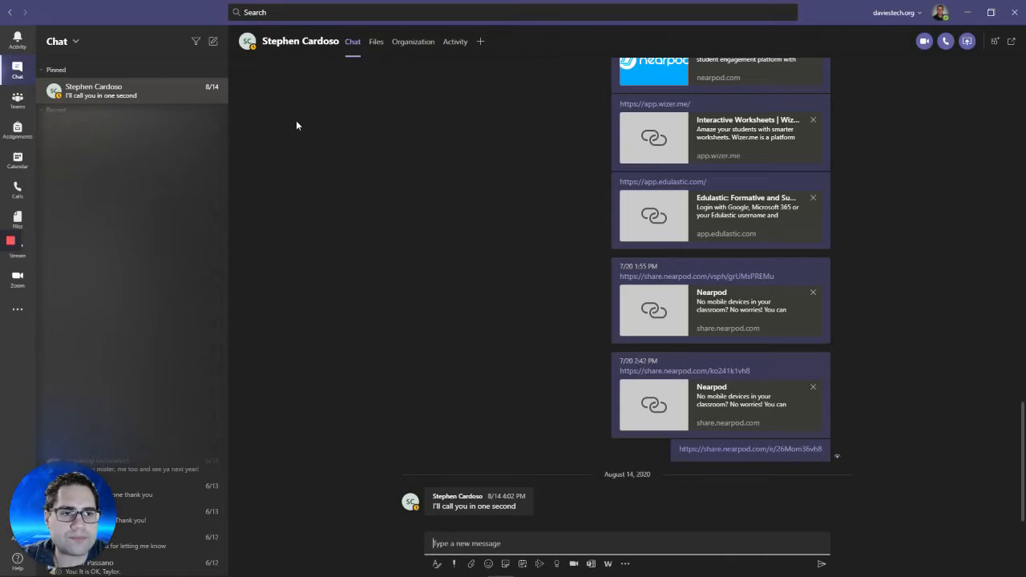
Start a new chat and expand its empty message box to show the formatting options.
left_click(213, 42)
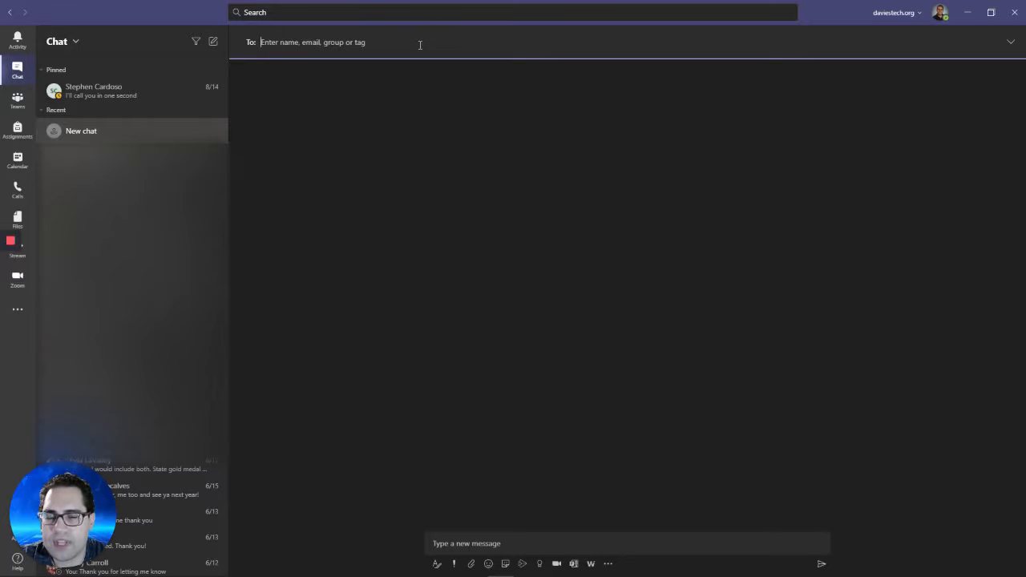
left_click(451, 552)
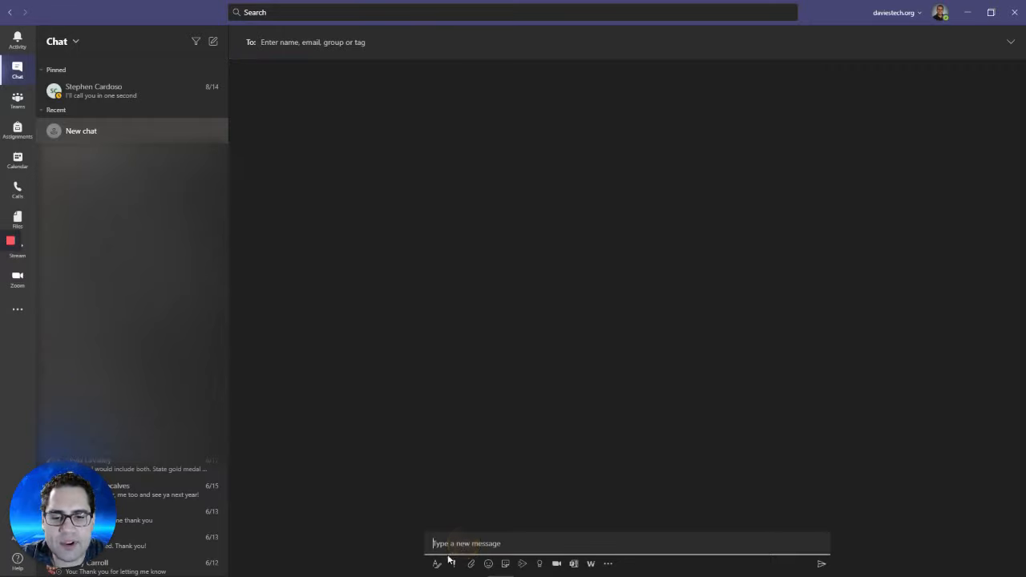
left_click(437, 565)
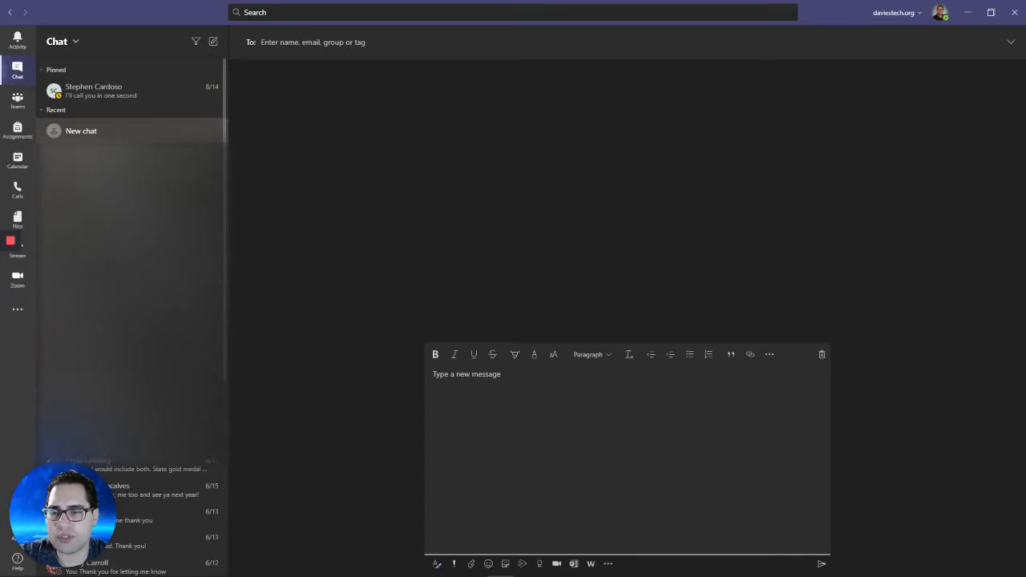
Revisit the class team and open the overall assignments view for Example Class.
left_click(24, 106)
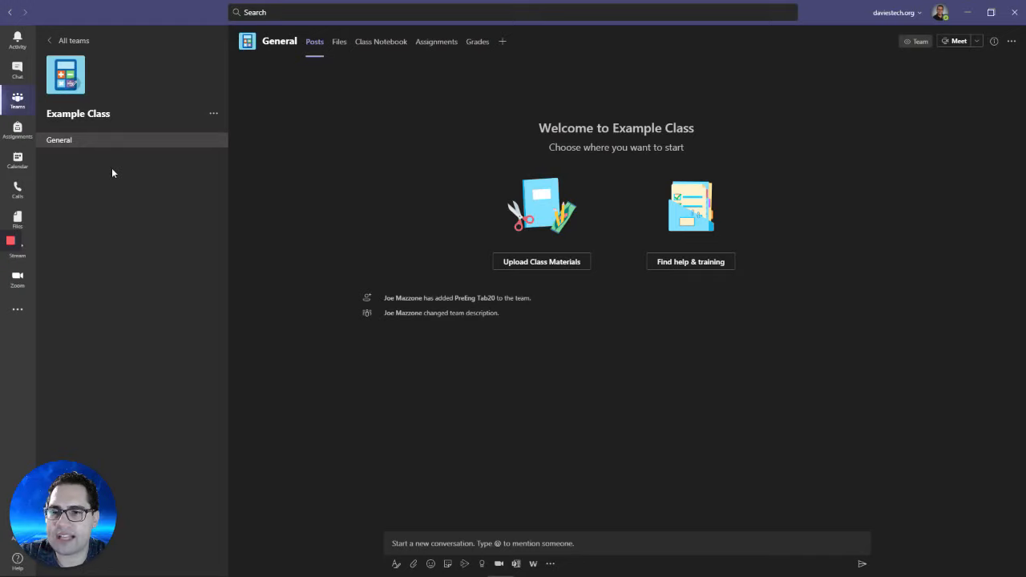
left_click(23, 135)
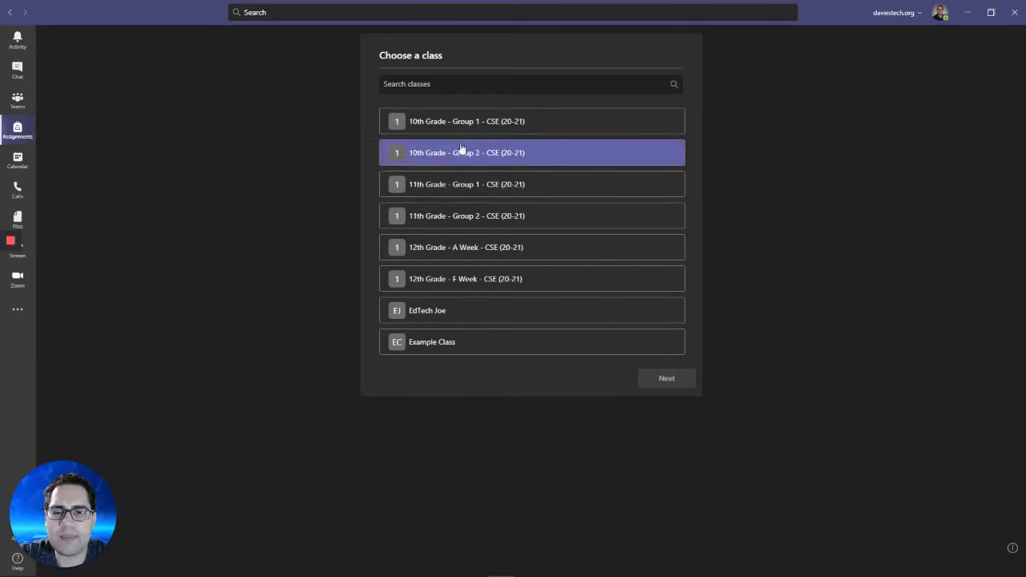
left_click(452, 343)
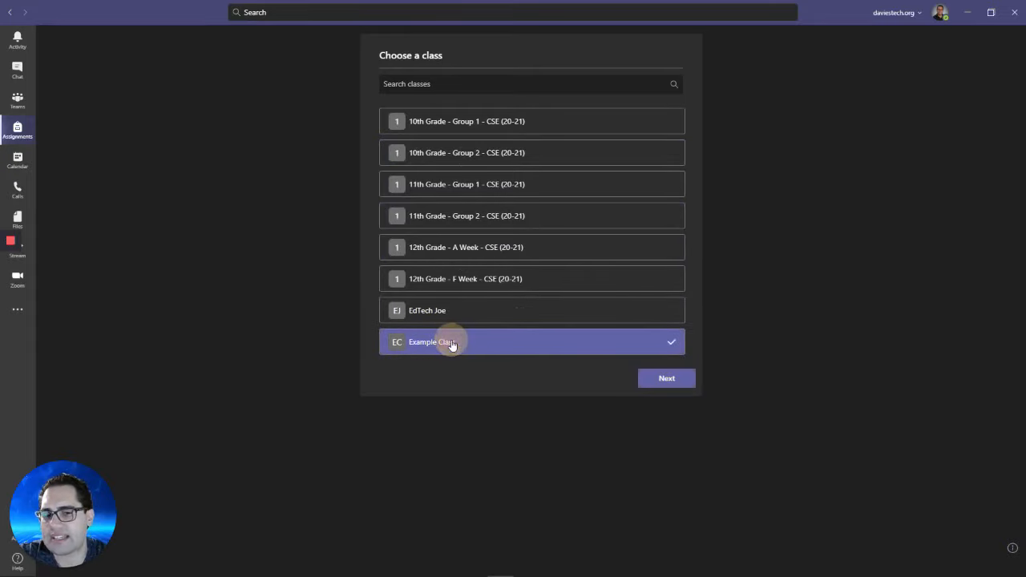
left_click(668, 382)
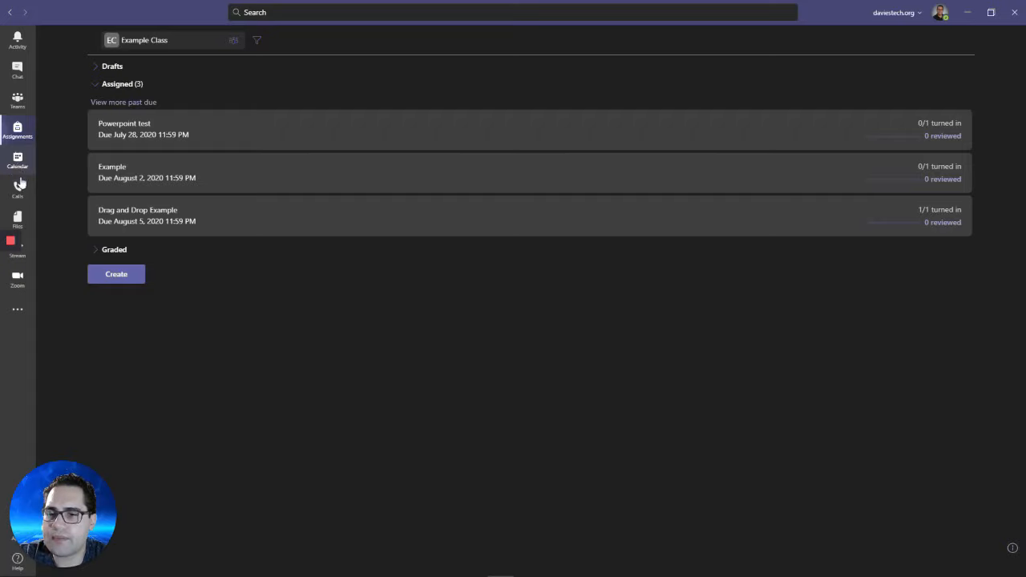
Open the full app catalogue from the list of additional apps and look through the available apps.
left_click(18, 310)
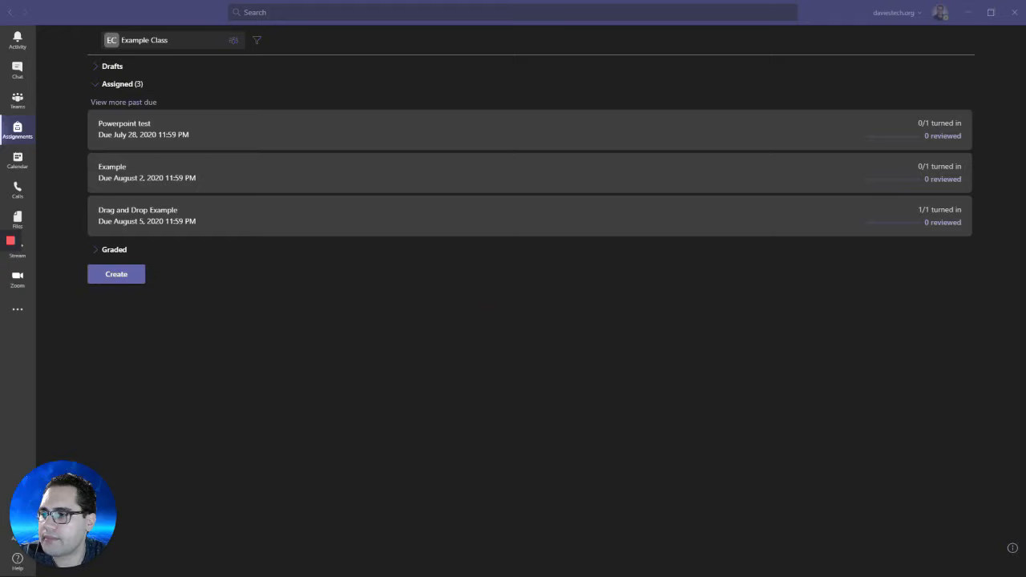
left_click(485, 321)
mouse_move(22, 265)
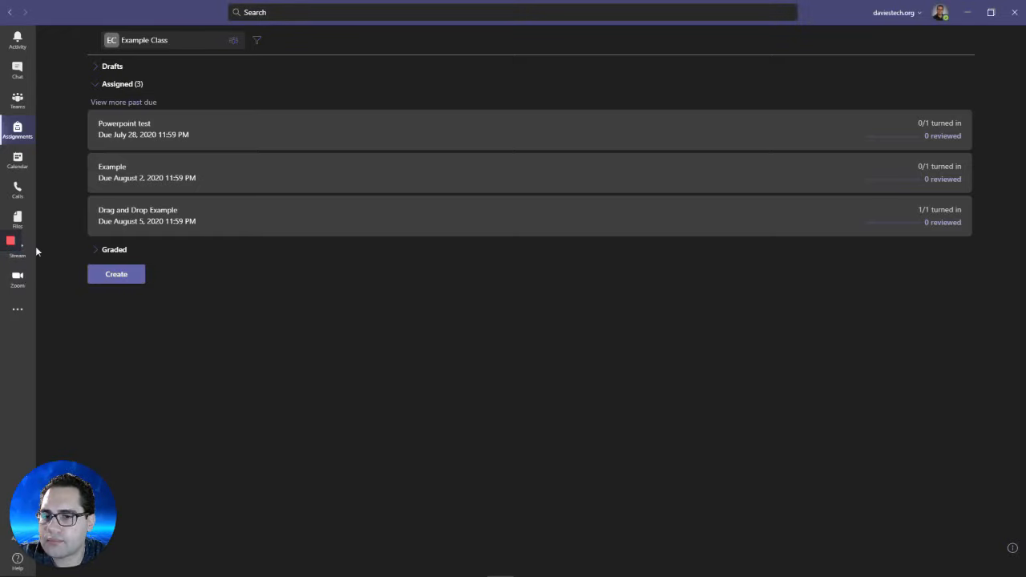
mouse_move(14, 313)
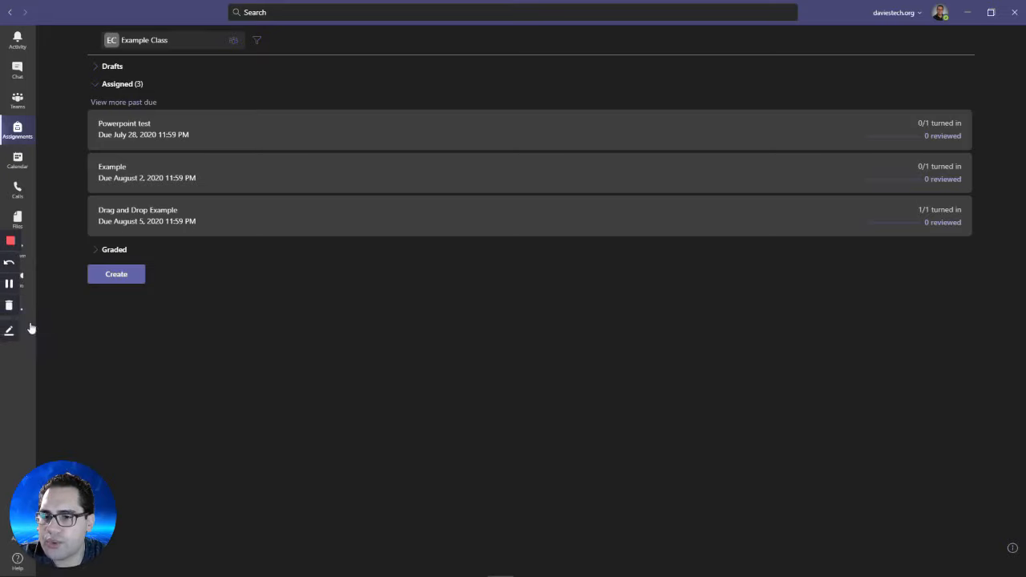
left_click(28, 321)
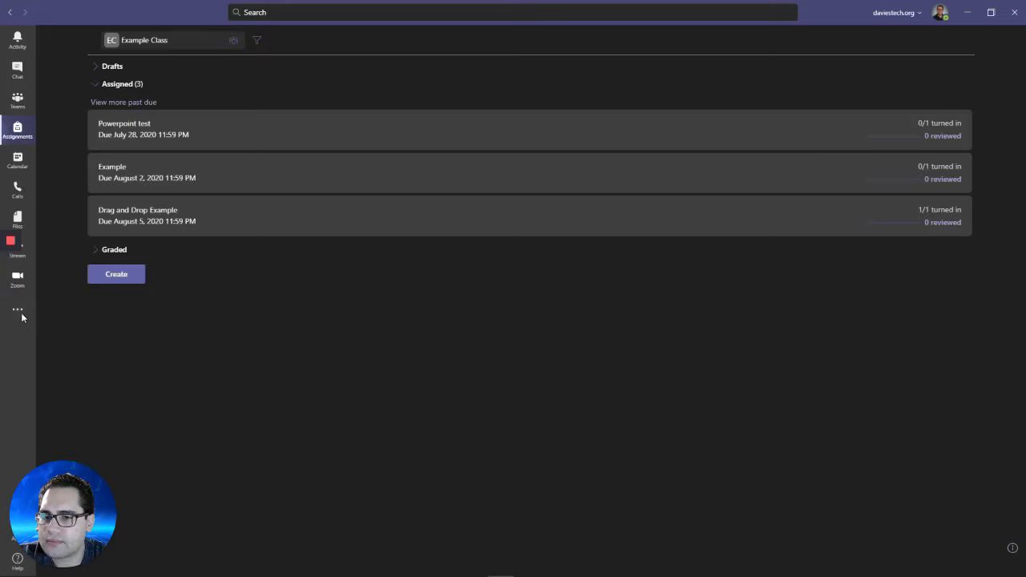
left_click(30, 320)
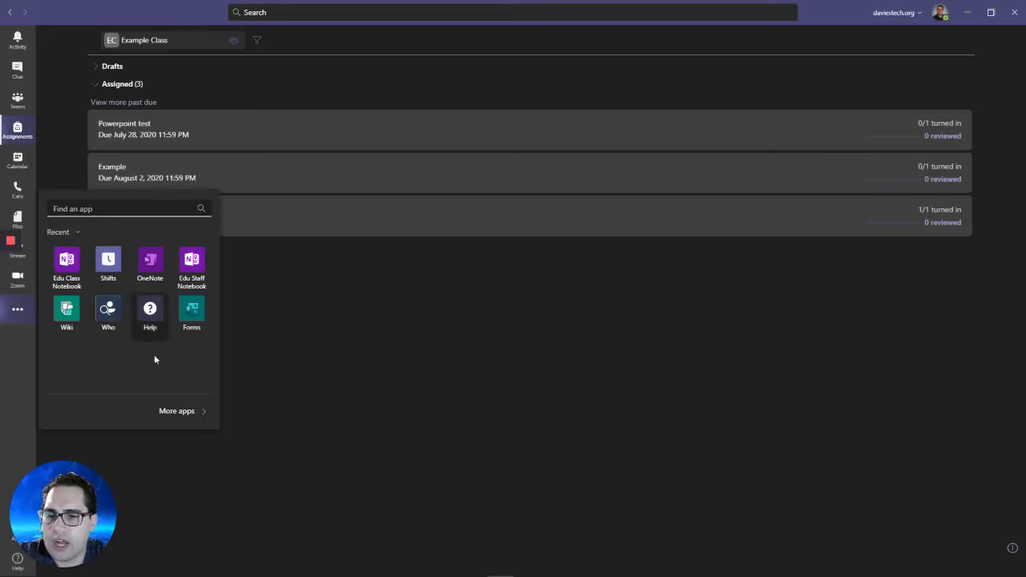
left_click(177, 411)
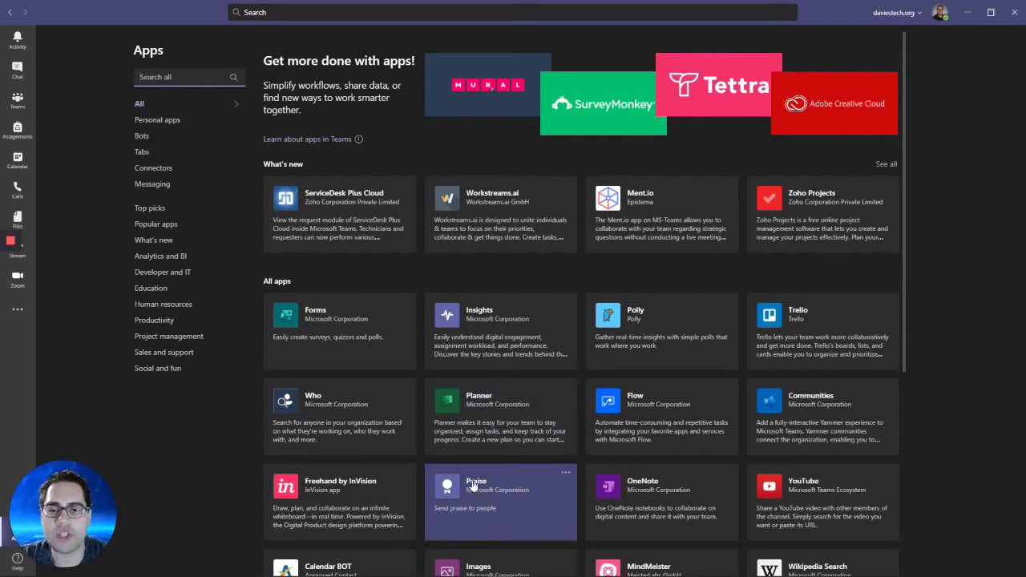
scroll(436, 427, "down", 1)
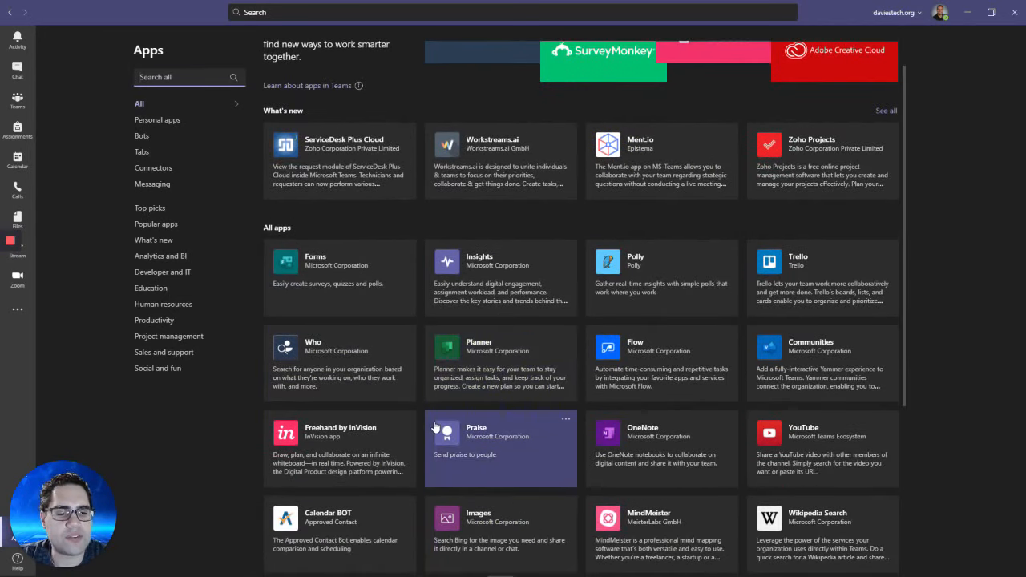
scroll(436, 426, "up", 1)
mouse_move(57, 567)
left_click_drag(57, 566, 522, 323)
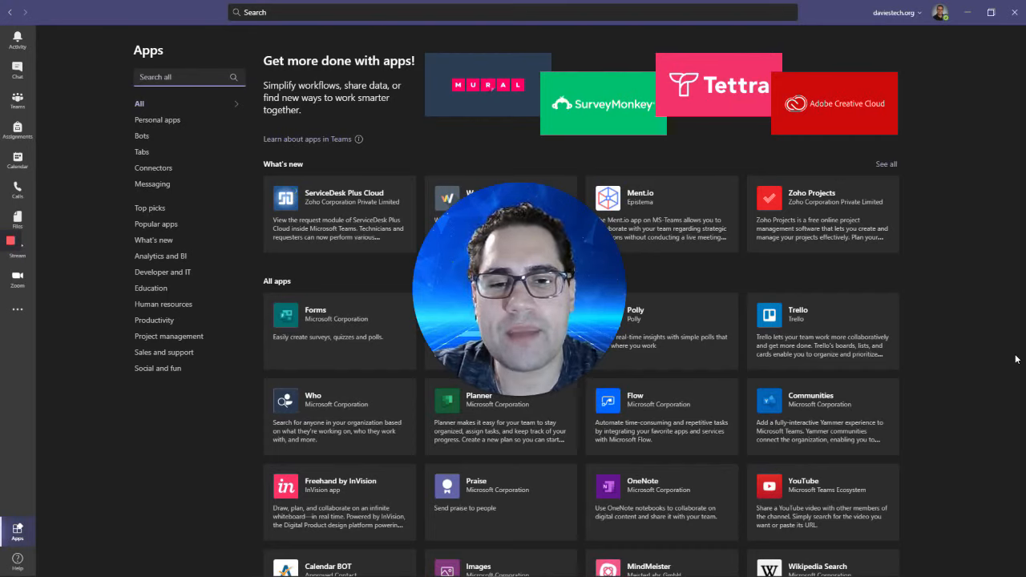
mouse_move(550, 361)
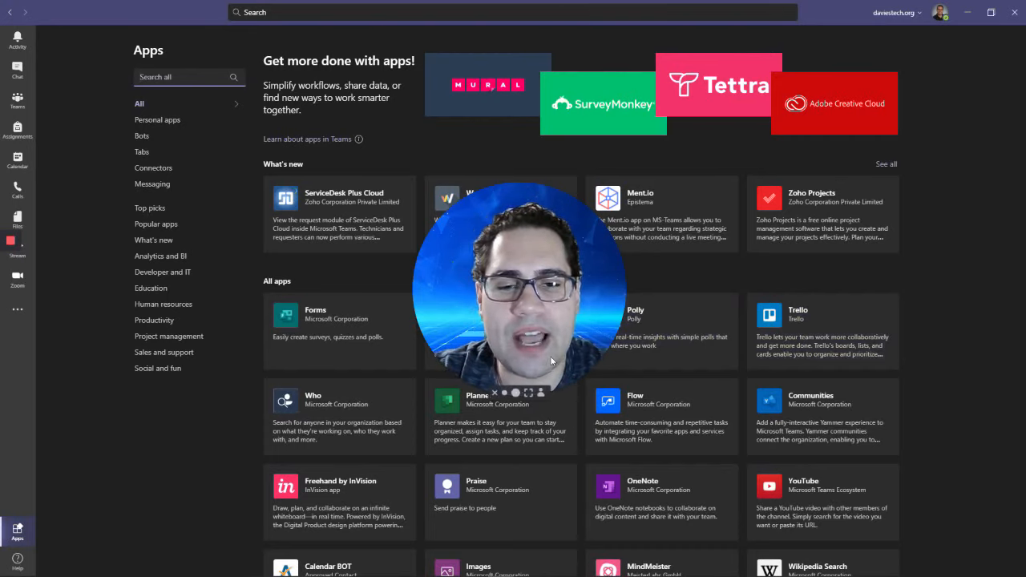